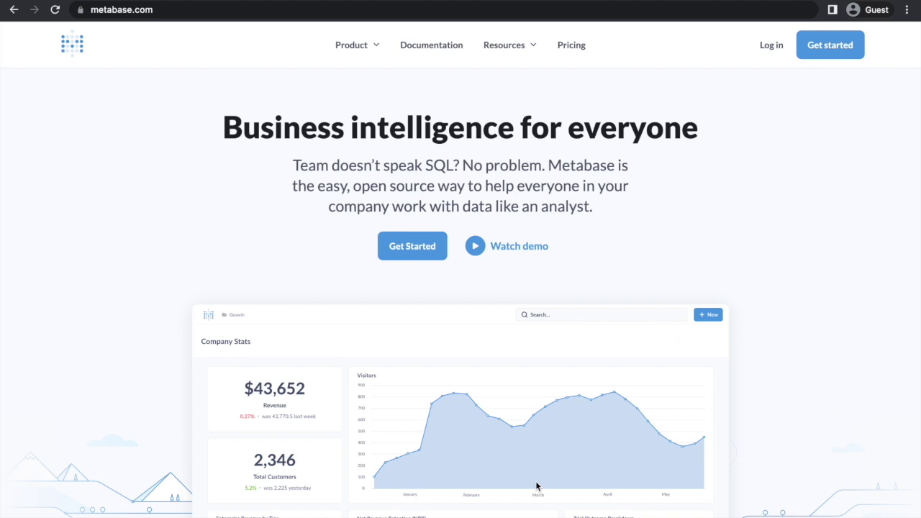
scroll(241, 417, "down", 3)
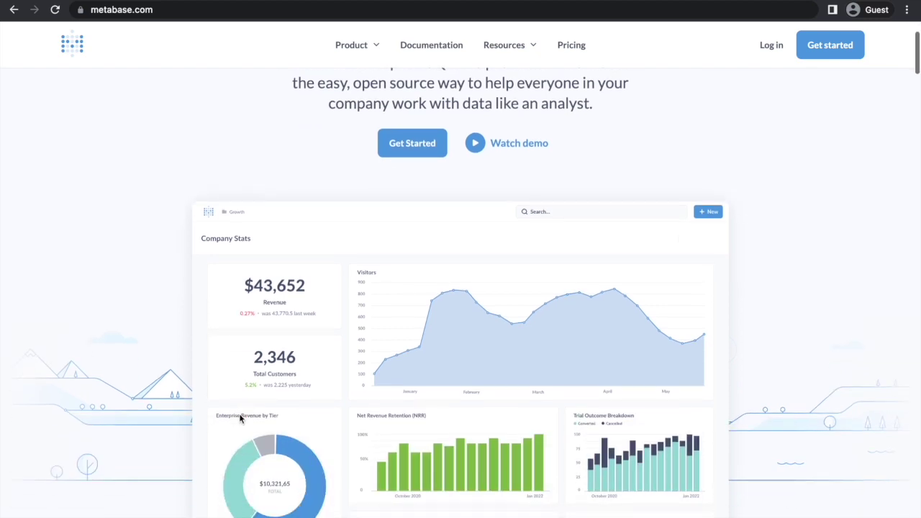
scroll(241, 417, "down", 2)
scroll(241, 419, "down", 2)
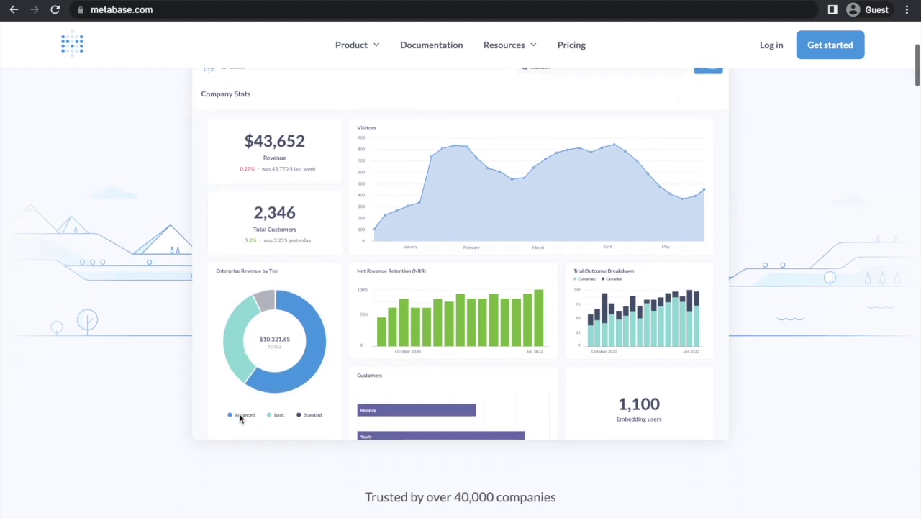
scroll(241, 419, "down", 3)
scroll(241, 419, "down", 2)
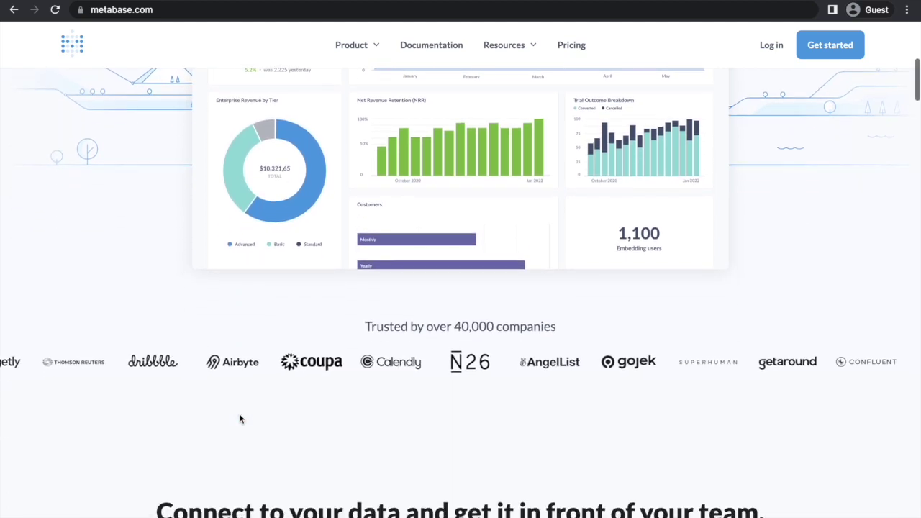
scroll(241, 419, "down", 5)
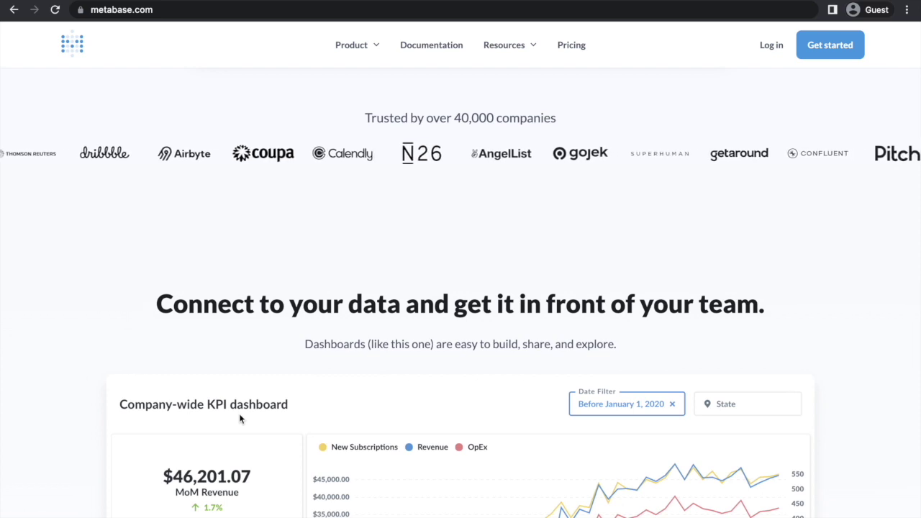
scroll(241, 418, "down", 3)
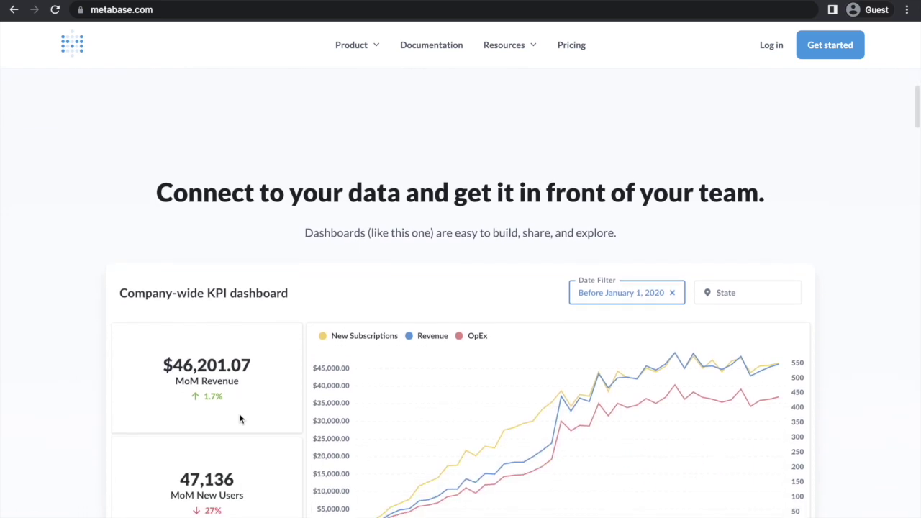
scroll(241, 419, "down", 5)
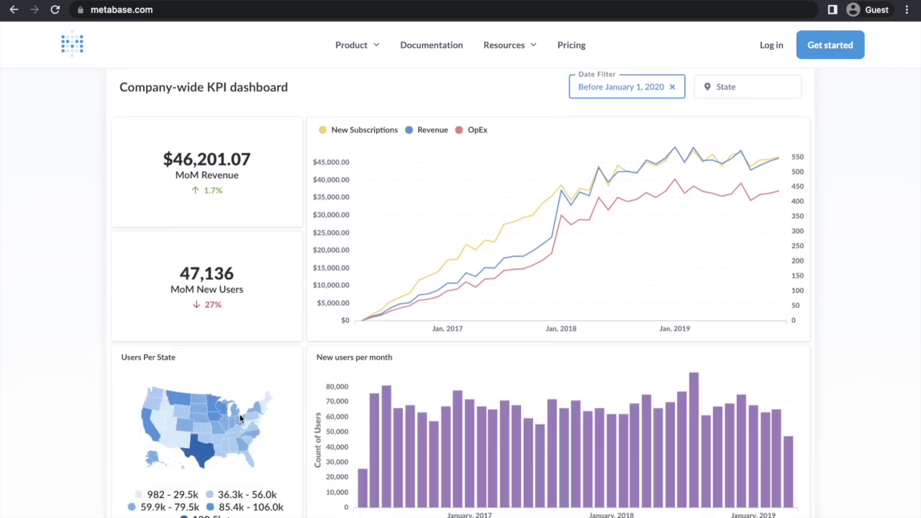
scroll(241, 418, "down", 3)
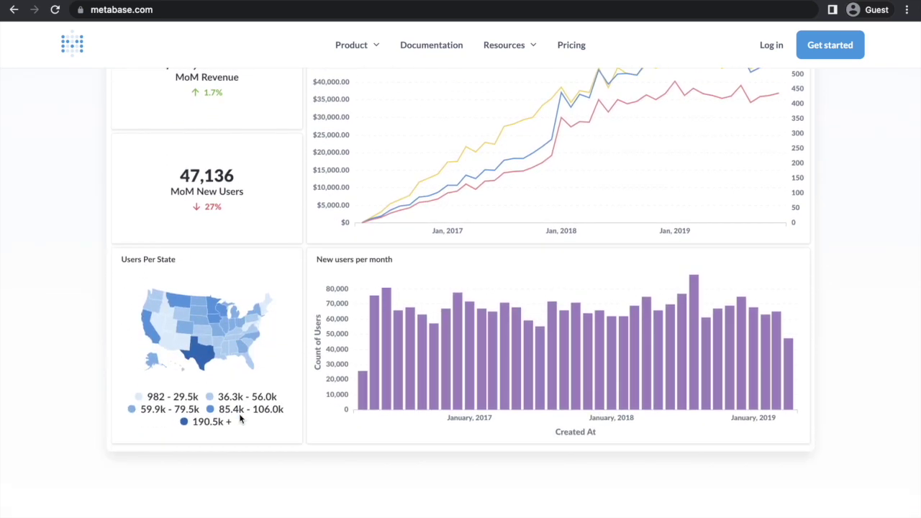
scroll(241, 419, "down", 9)
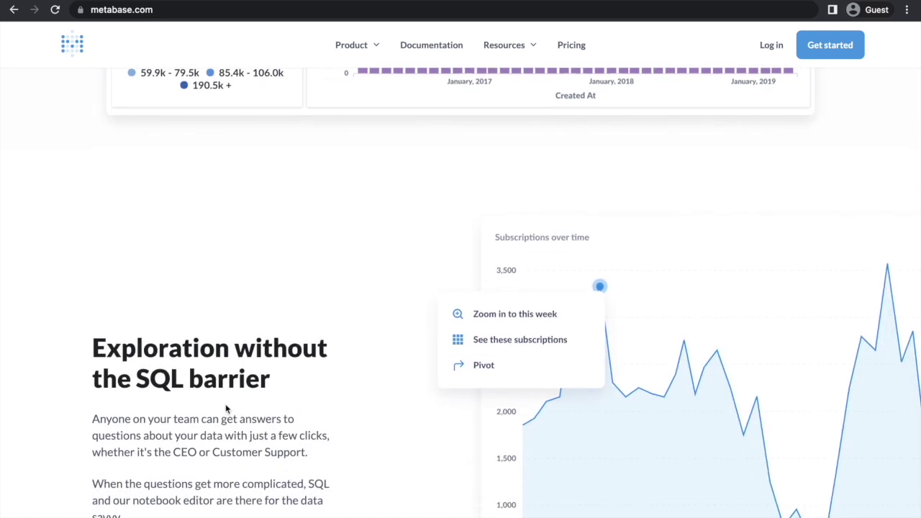
scroll(225, 405, "down", 6)
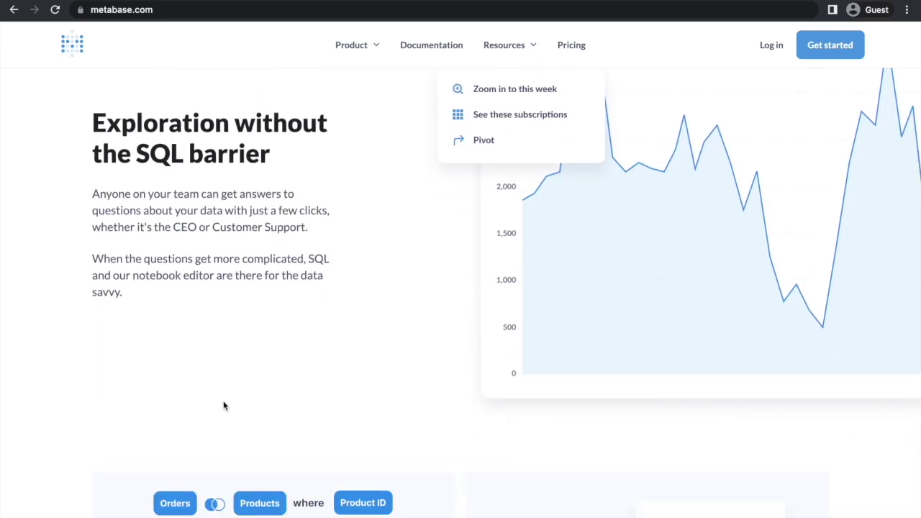
scroll(223, 405, "down", 7)
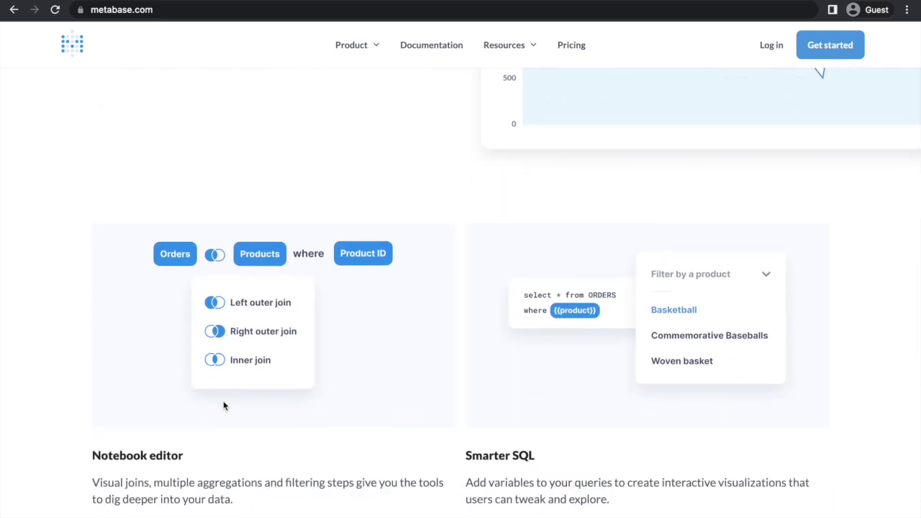
scroll(223, 406, "down", 4)
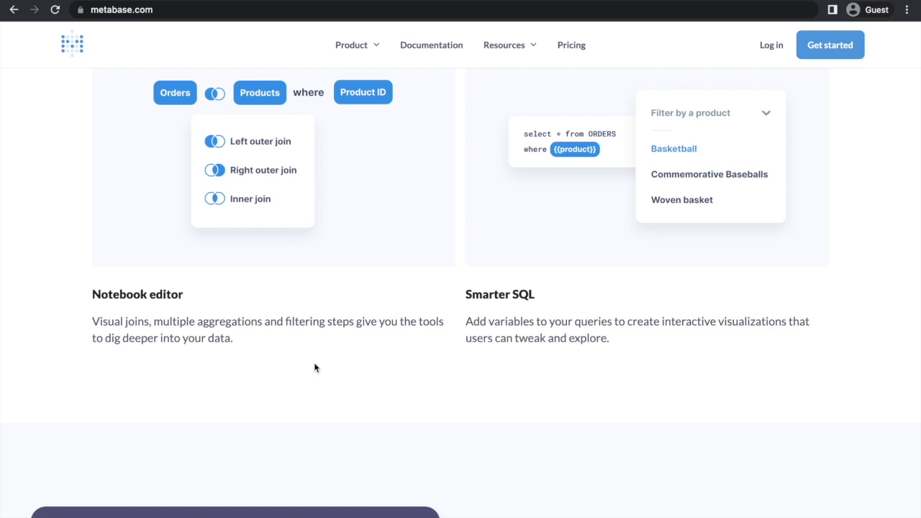
scroll(315, 364, "down", 3)
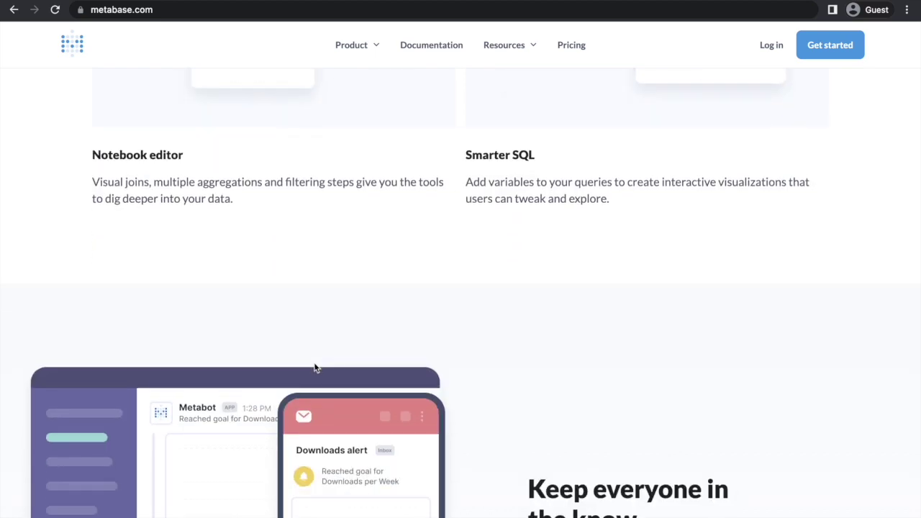
scroll(314, 367, "down", 2)
scroll(315, 367, "down", 2)
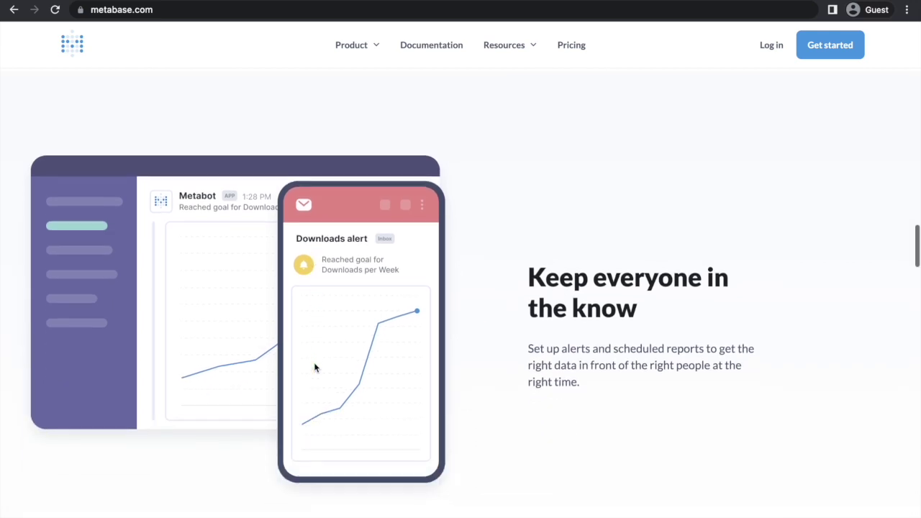
scroll(314, 368, "down", 10)
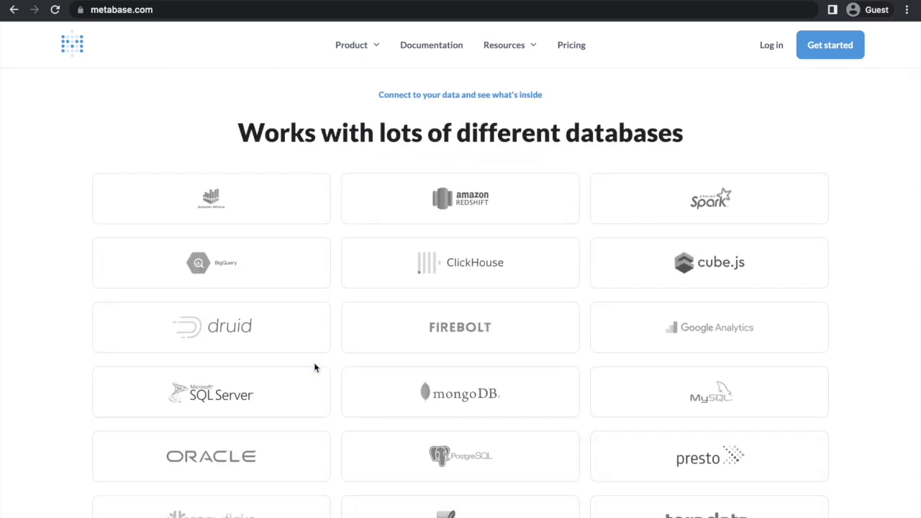
scroll(315, 368, "down", 1)
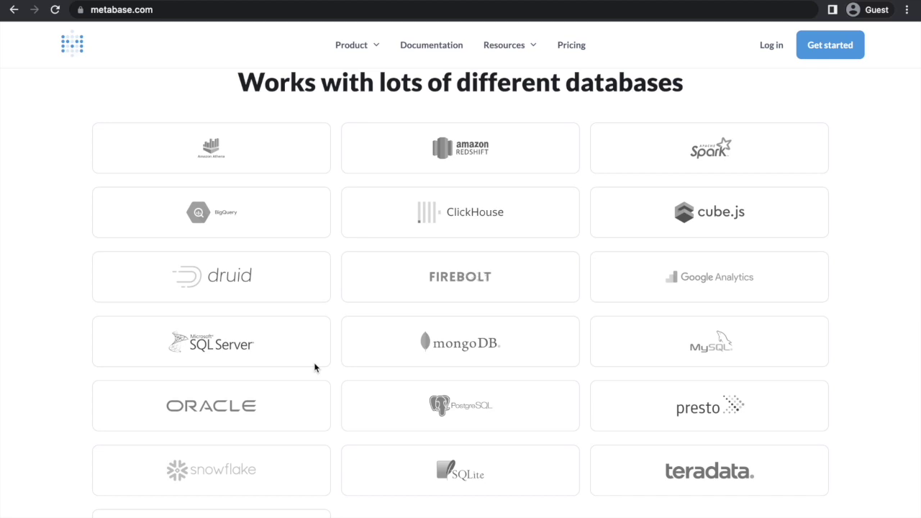
scroll(314, 367, "down", 5)
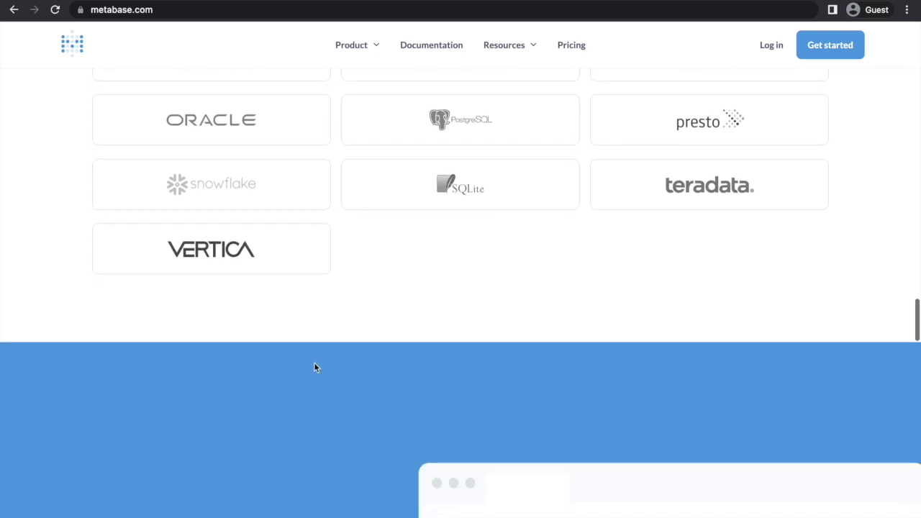
scroll(314, 367, "down", 4)
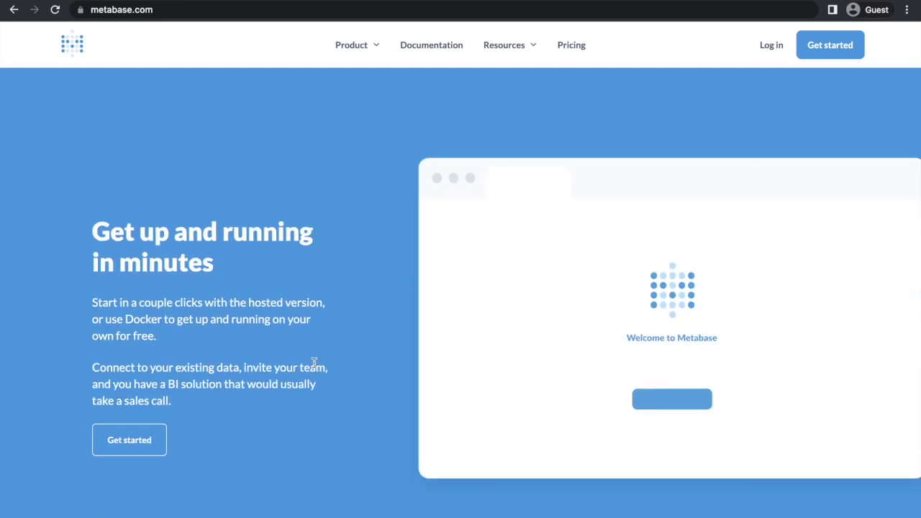
scroll(315, 363, "down", 1)
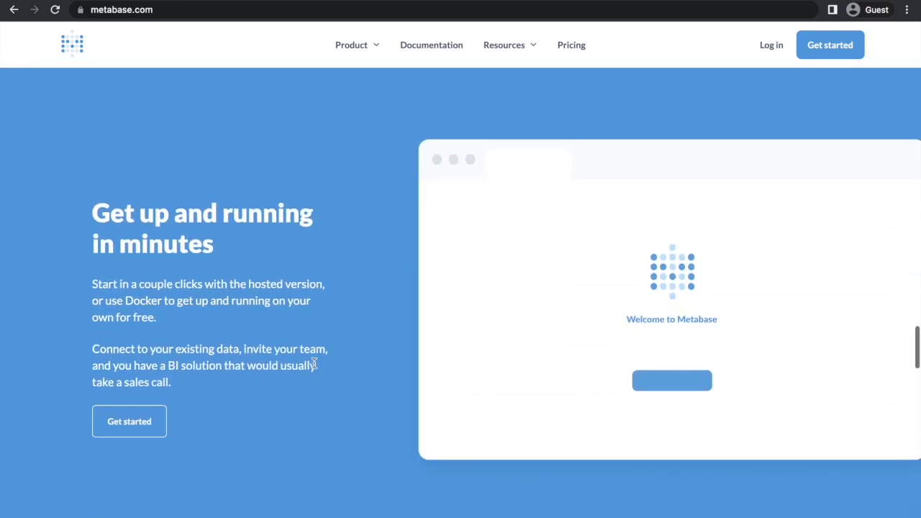
scroll(314, 365, "down", 1)
scroll(332, 386, "down", 2)
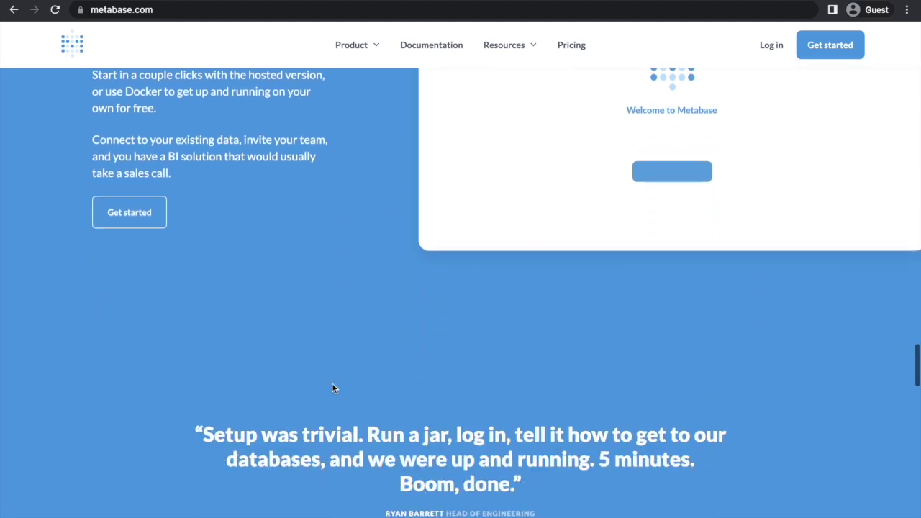
scroll(332, 388, "down", 5)
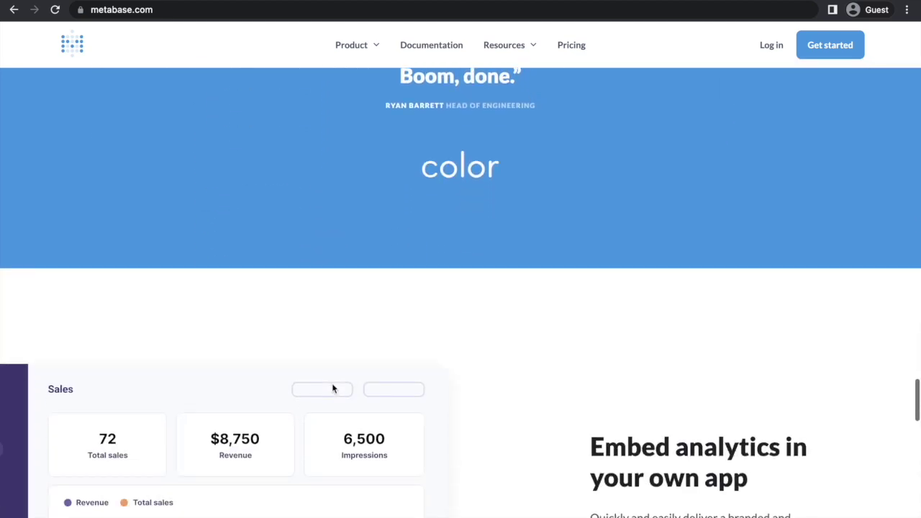
scroll(332, 389, "down", 2)
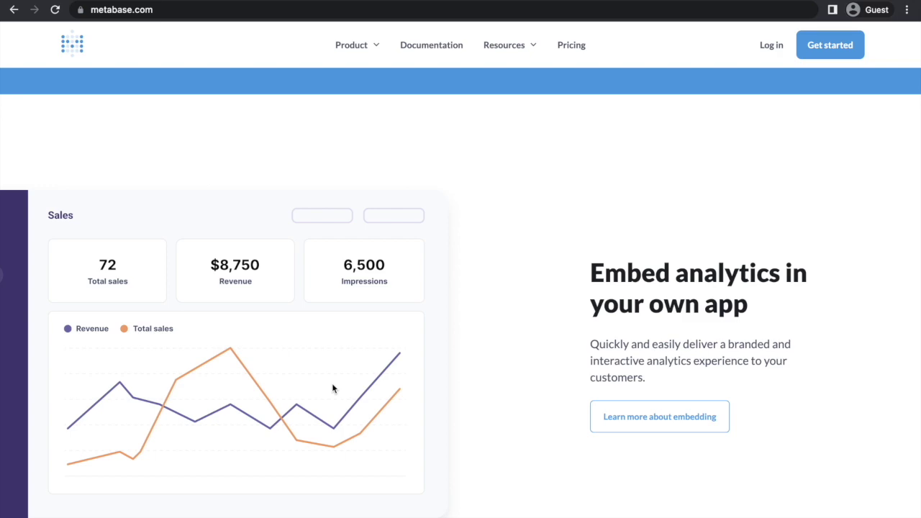
scroll(332, 388, "down", 8)
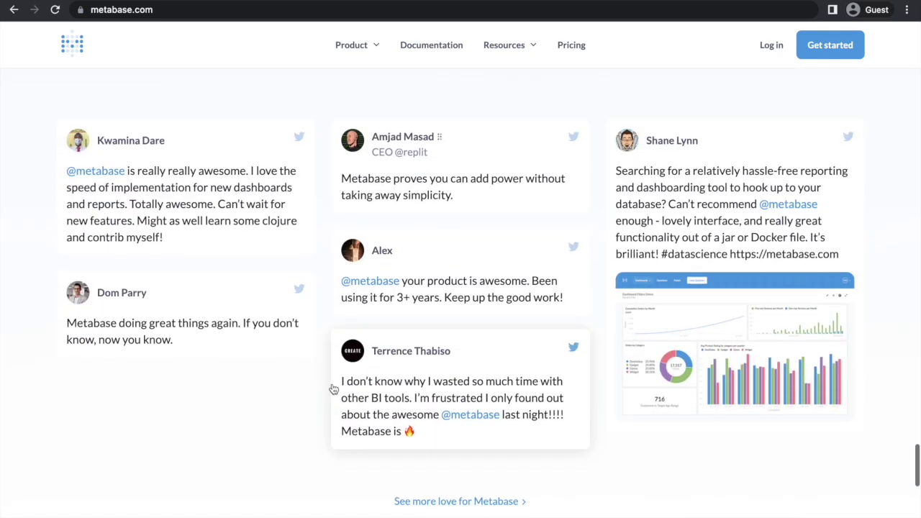
scroll(332, 388, "down", 8)
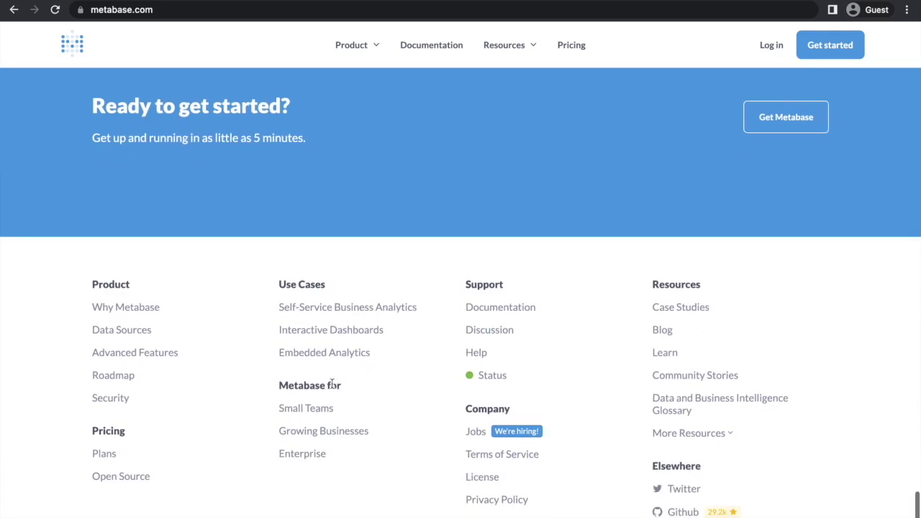
scroll(332, 385, "up", 5)
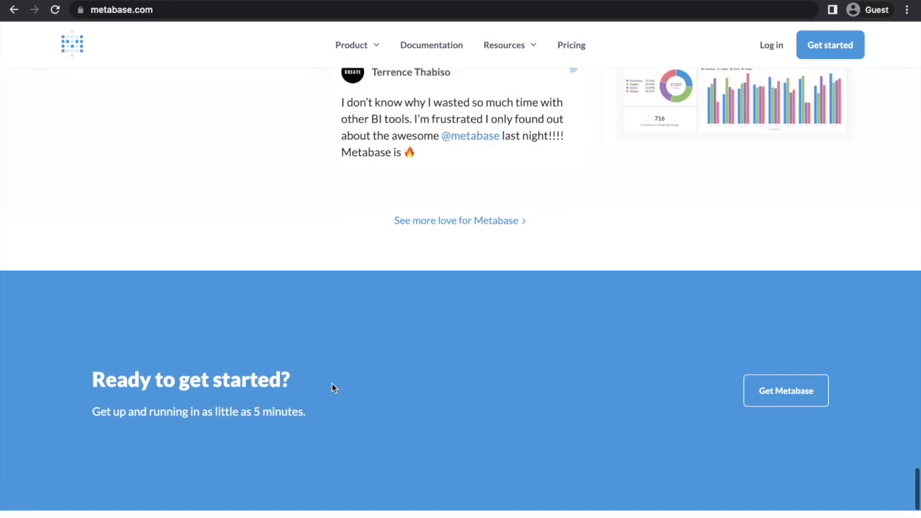
left_click(781, 385)
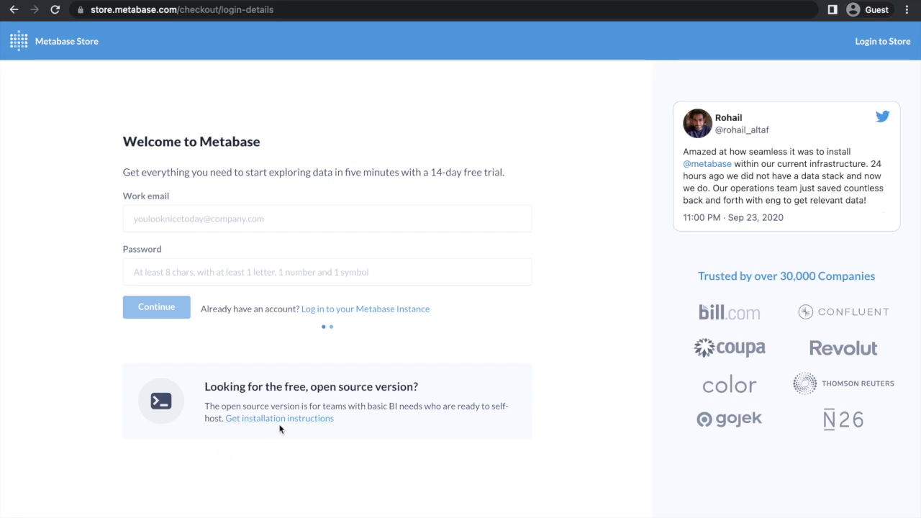
Step: Open the open source installation instructions and download the Metabase .jar file
left_click(278, 420)
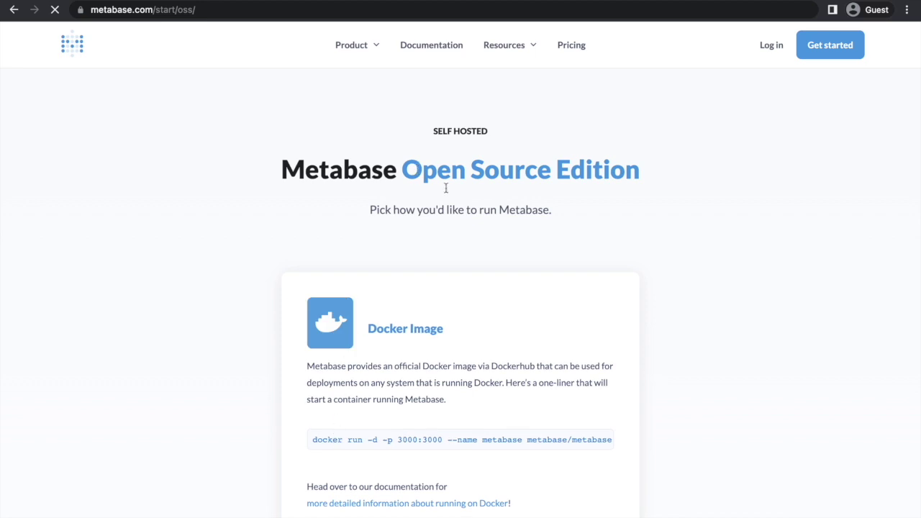
scroll(331, 347, "down", 2)
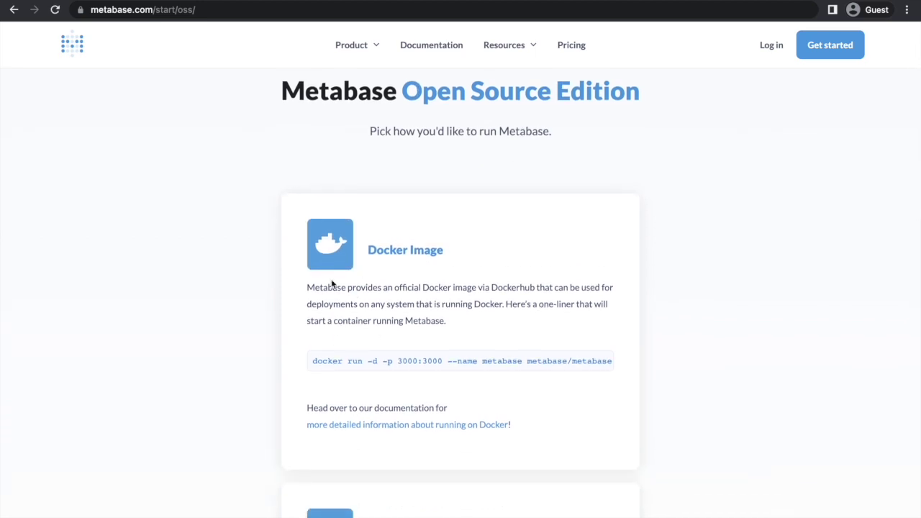
scroll(415, 349, "down", 2)
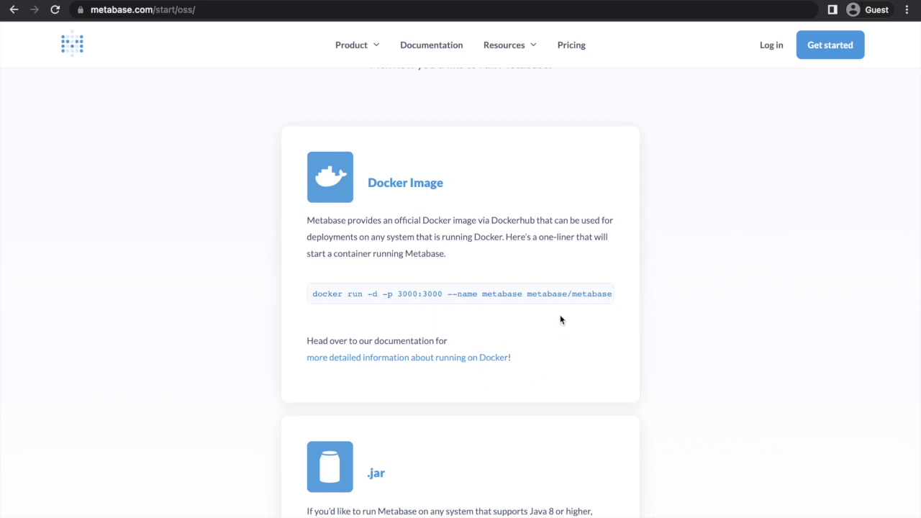
scroll(289, 381, "down", 2)
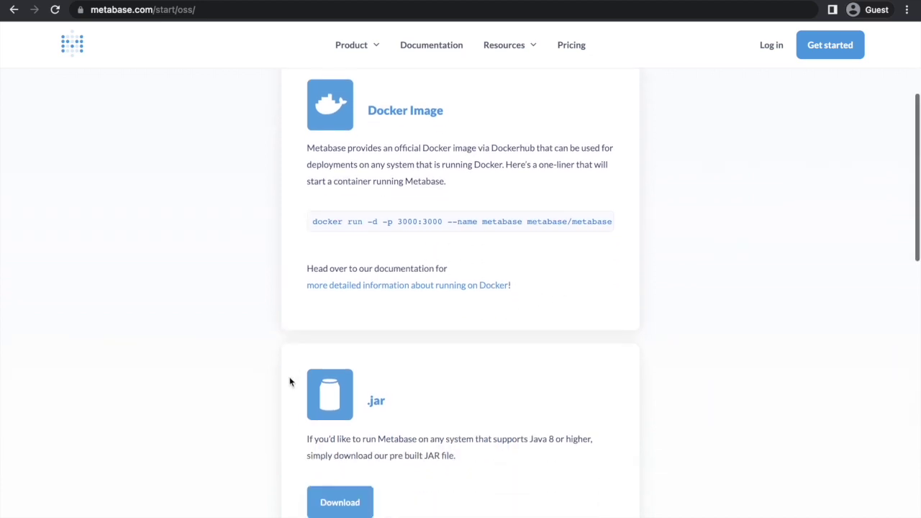
scroll(289, 381, "down", 5)
scroll(289, 382, "up", 4)
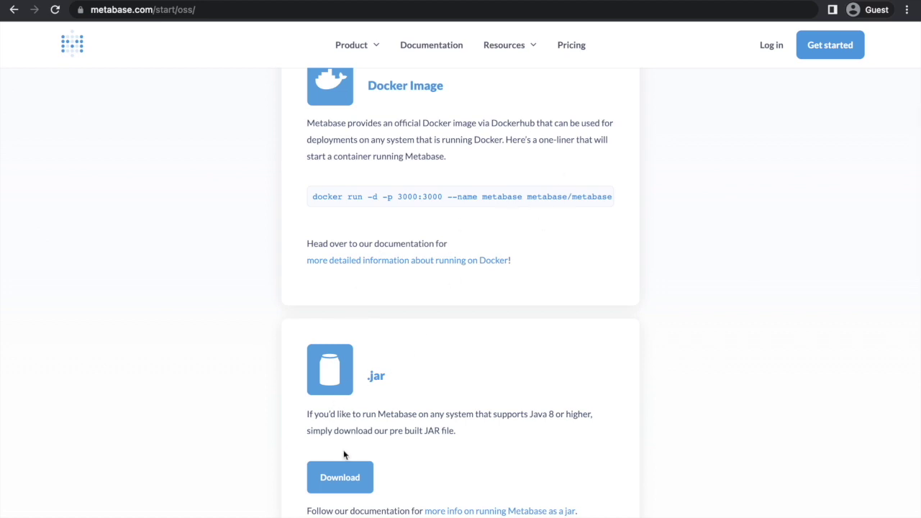
left_click(349, 478)
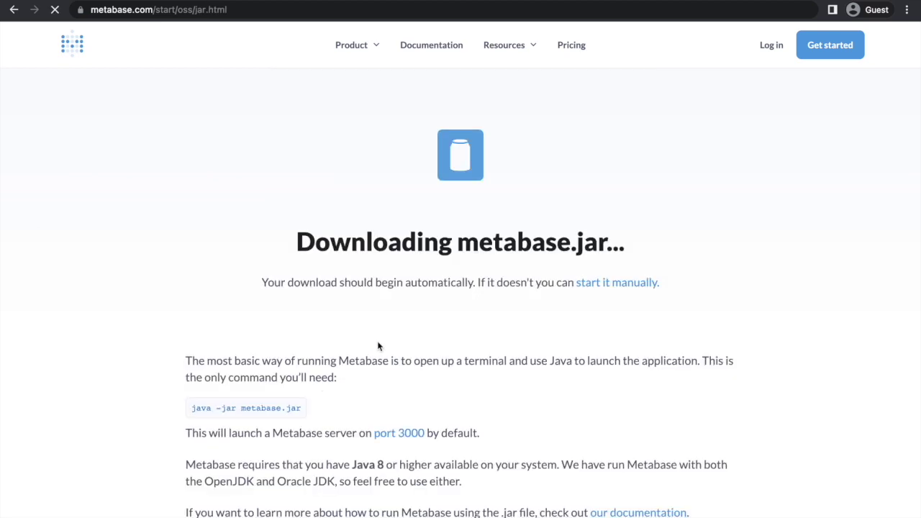
Step: Check the downloaded file's options, select the java -jar metabase.jar command, and switch to VS Code
scroll(378, 346, "down", 2)
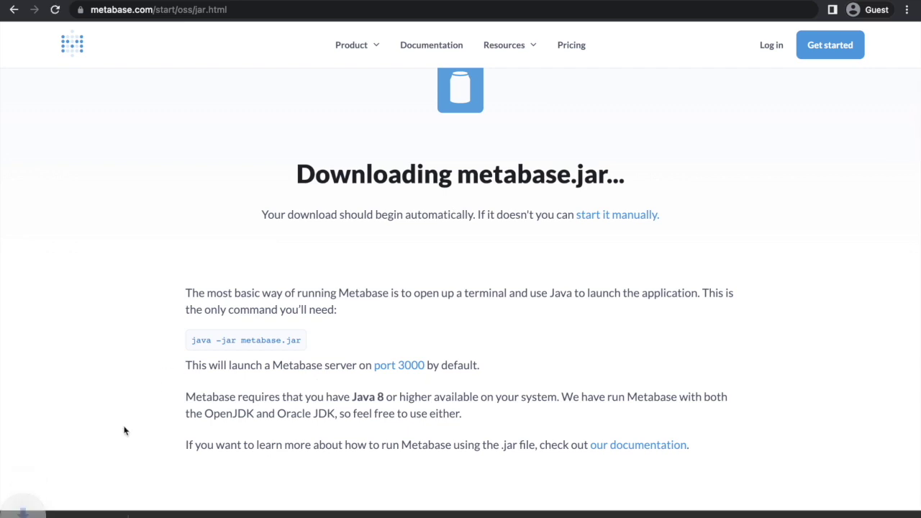
left_click(129, 512)
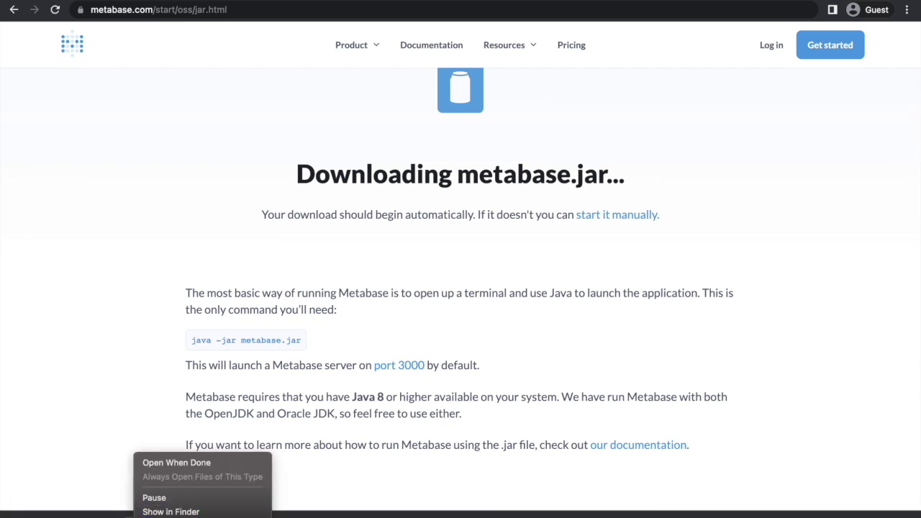
left_click(151, 409)
left_click(197, 340)
left_click_drag(198, 340, 298, 339)
left_click(310, 347)
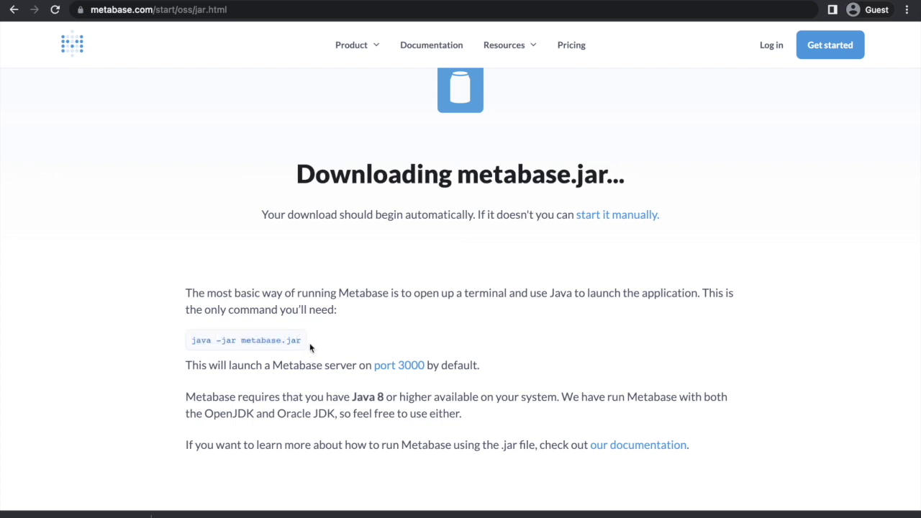
key("ctrl+Right")
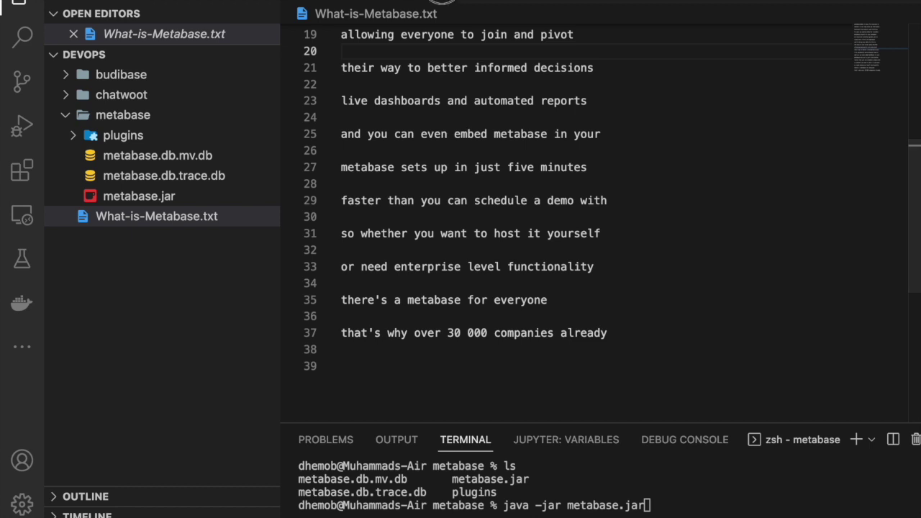
Step: Close What-is-Metabase.txt, run java -jar metabase.jar in the terminal, and enlarge the terminal panel
left_click(447, 13)
left_click(639, 479)
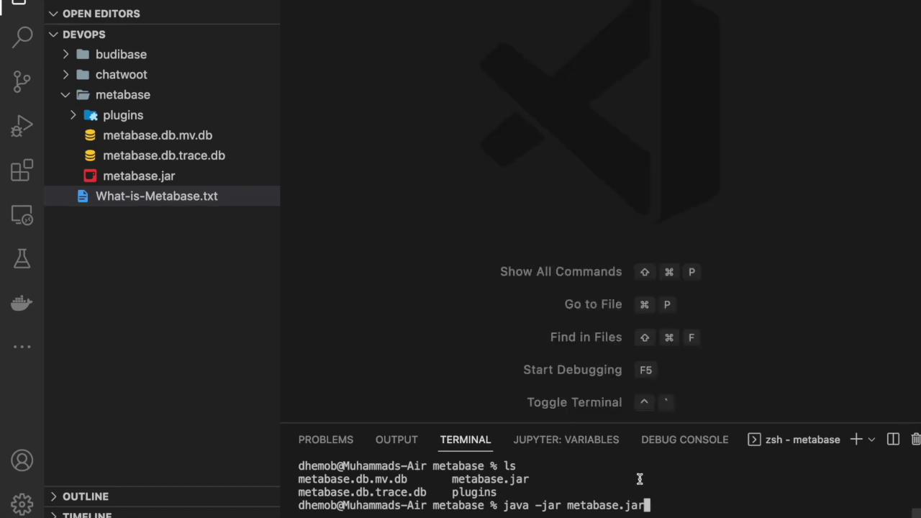
key("Return")
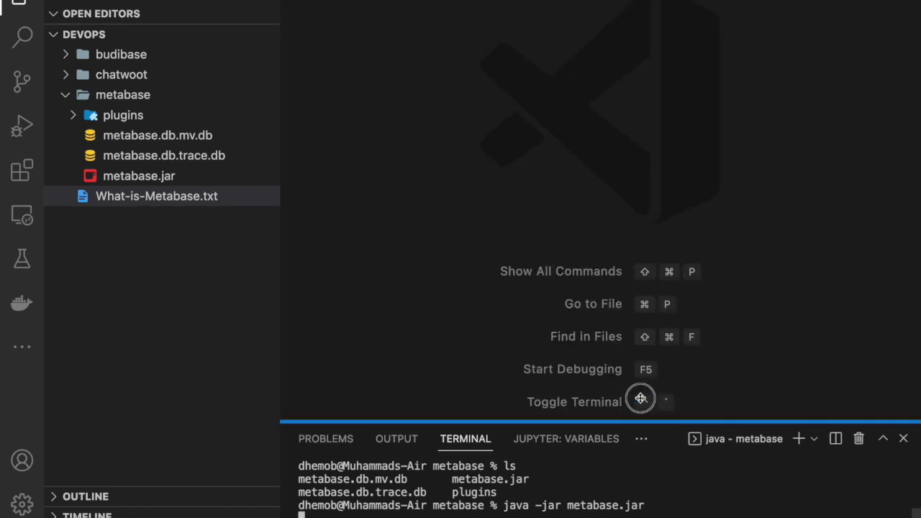
left_click_drag(641, 416, 635, 214)
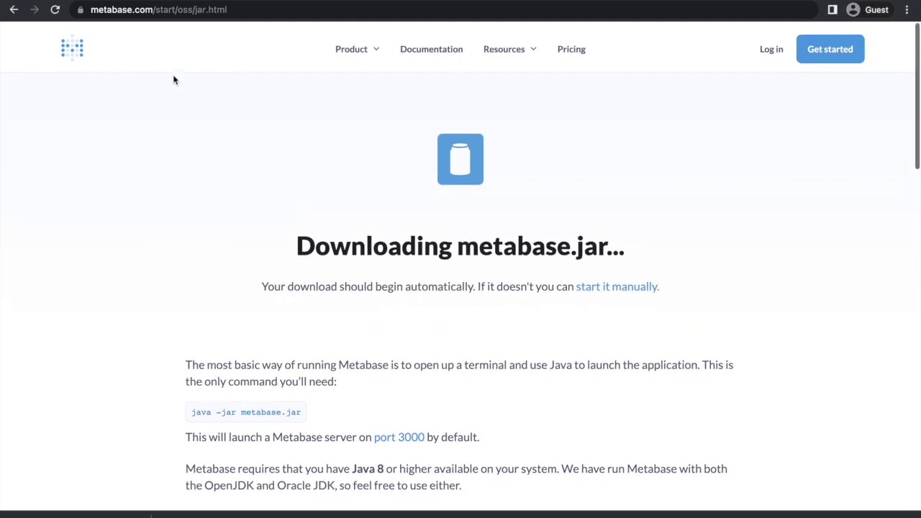
Step: Go to the Metabase home page and scroll down through it
left_click(441, 45)
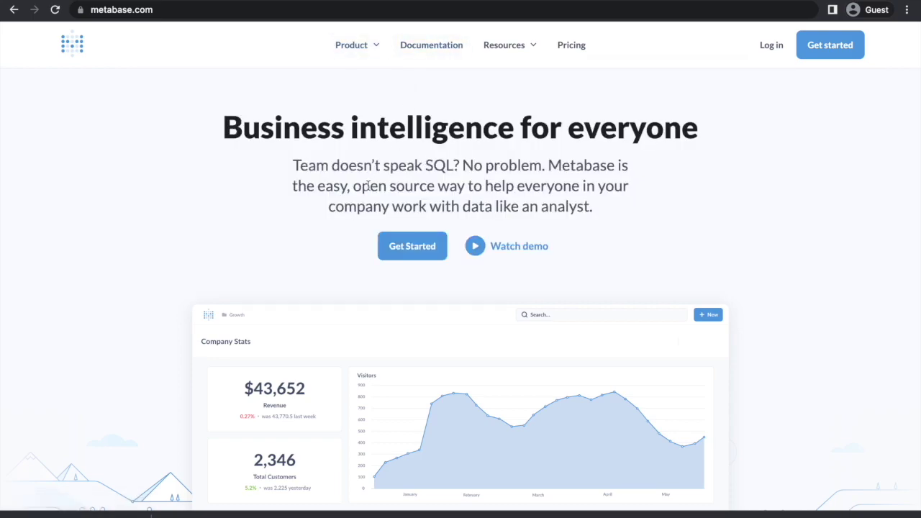
scroll(372, 179, "down", 7)
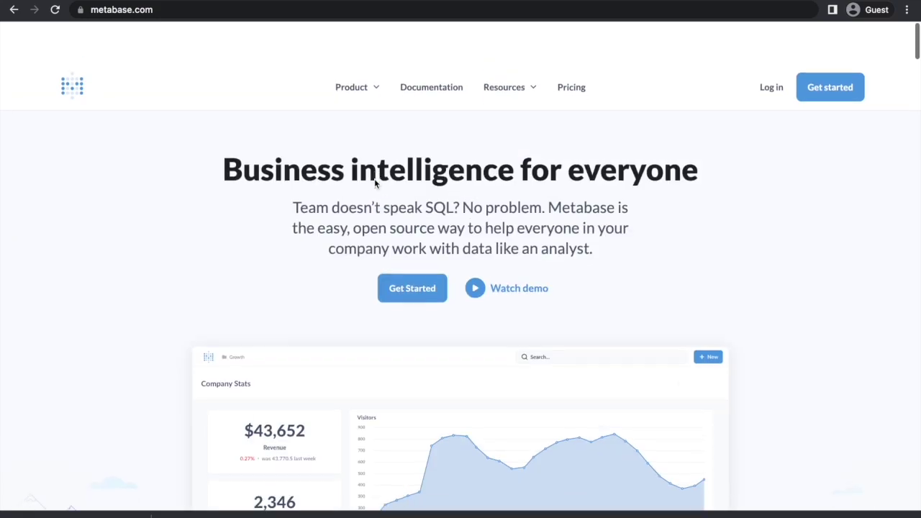
scroll(374, 179, "down", 1)
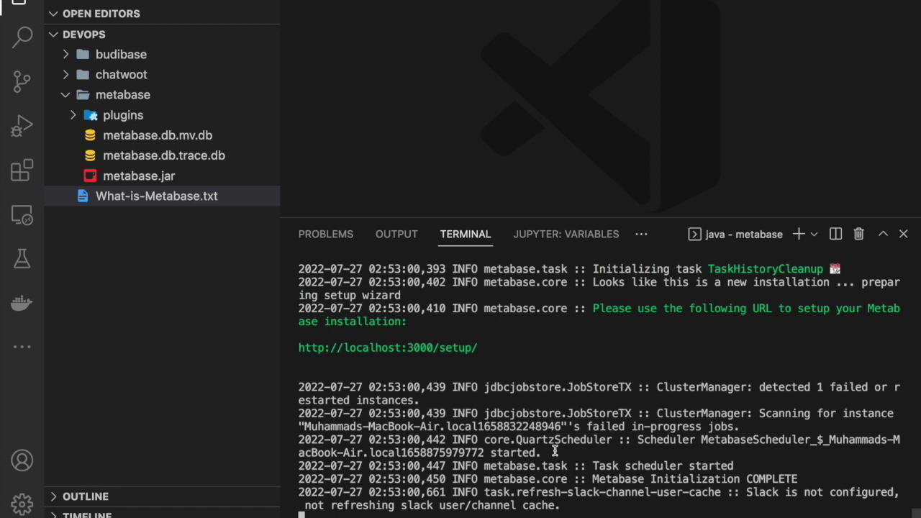
Step: Compare the startup log's localhost:3000 setup address with the browser, ending in a new browser tab
key("ctrl+Left")
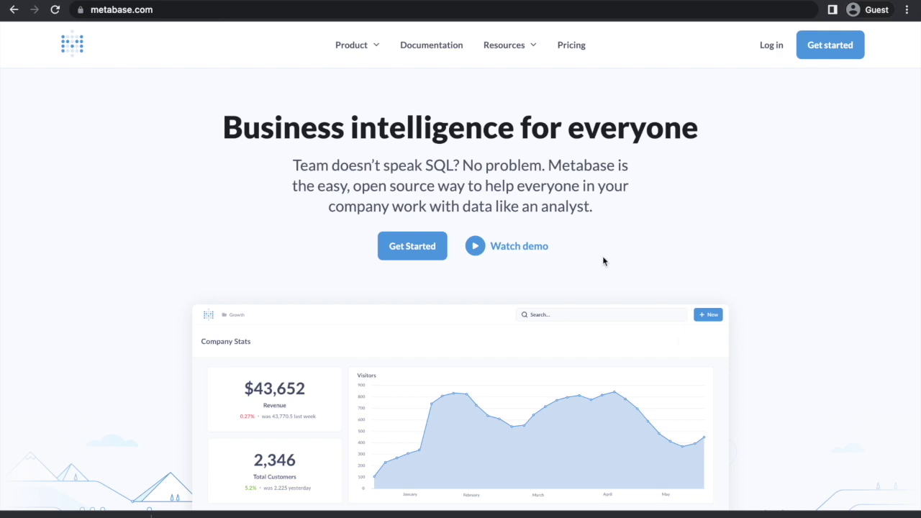
mouse_move(633, 515)
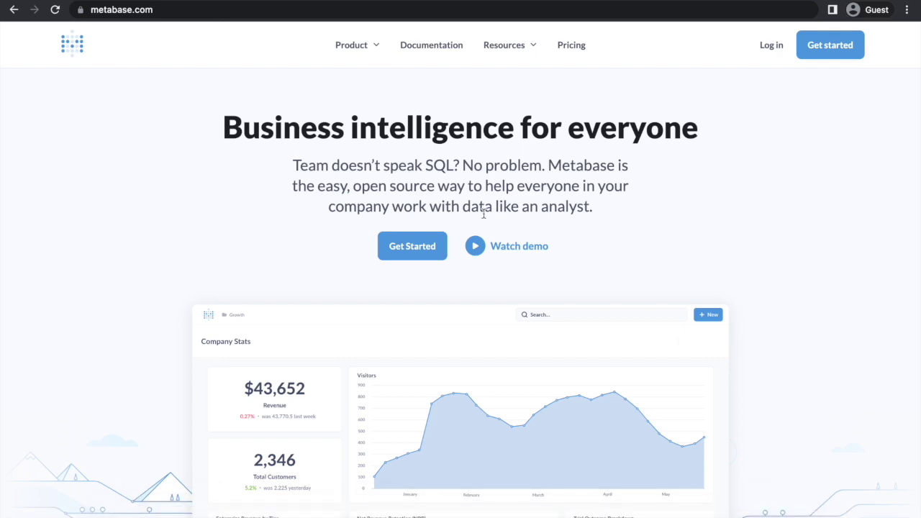
key("ctrl+Right")
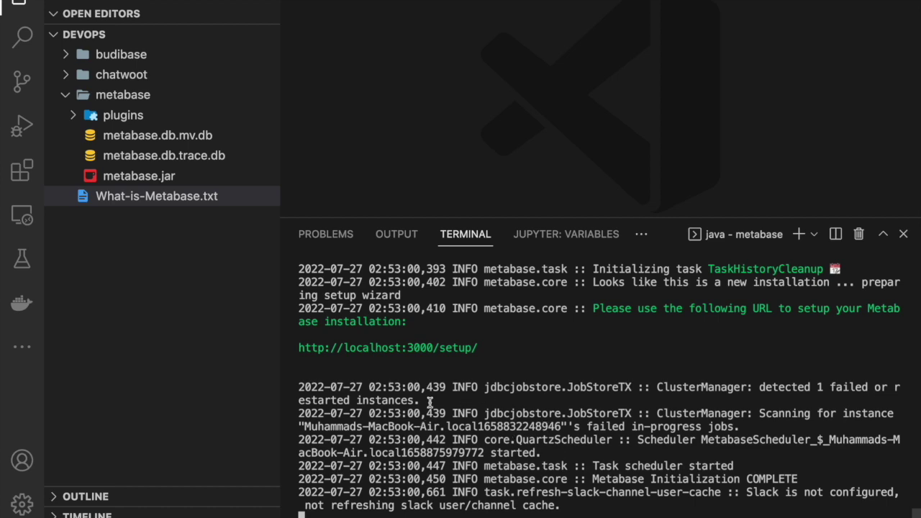
key("ctrl+Left")
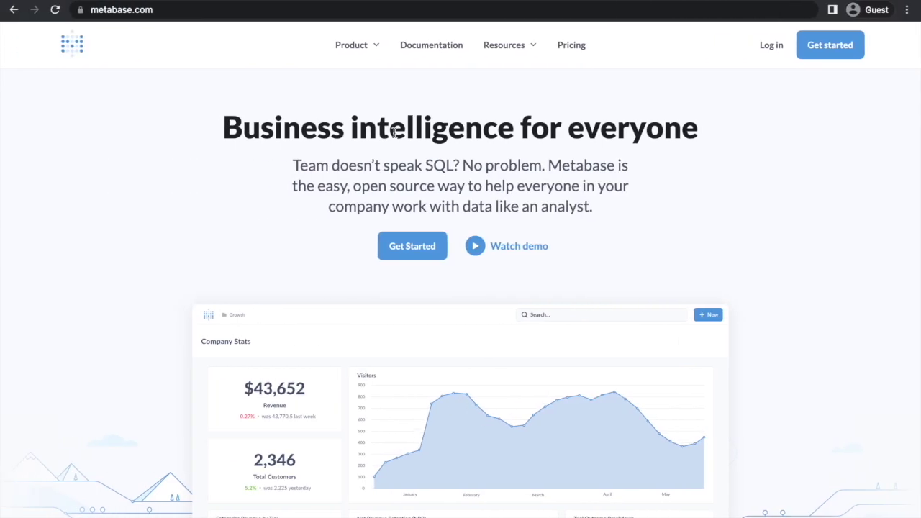
key("ctrl+Right")
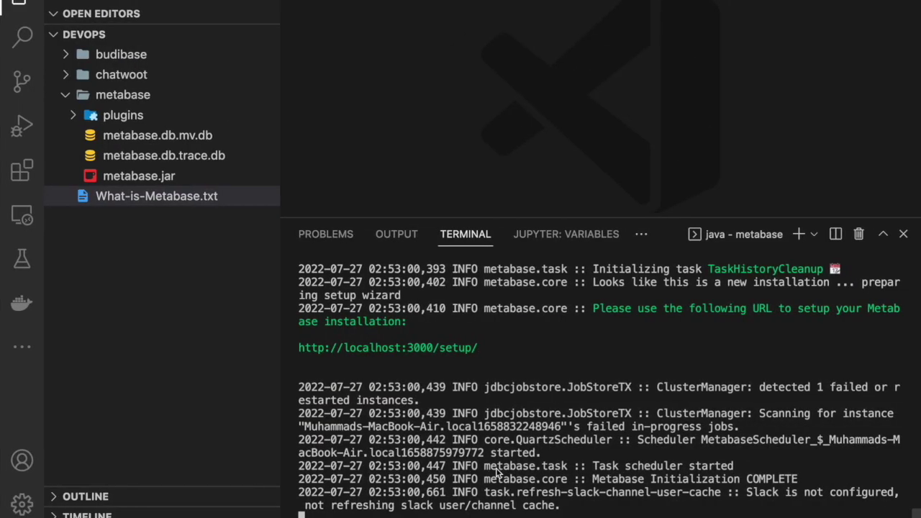
key("ctrl+Left")
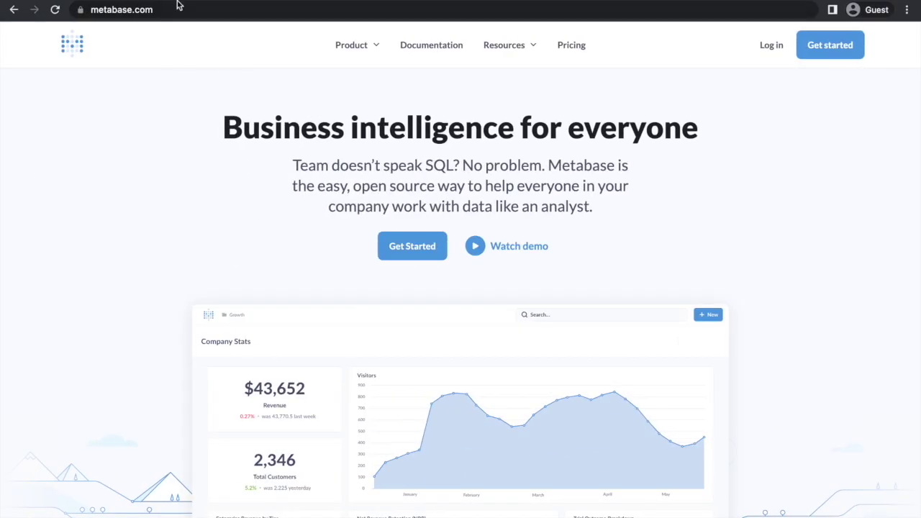
key("ctrl+t")
Step: Load localhost:3000, start the setup wizard, and keep English as the preferred language
type("localhost:3000")
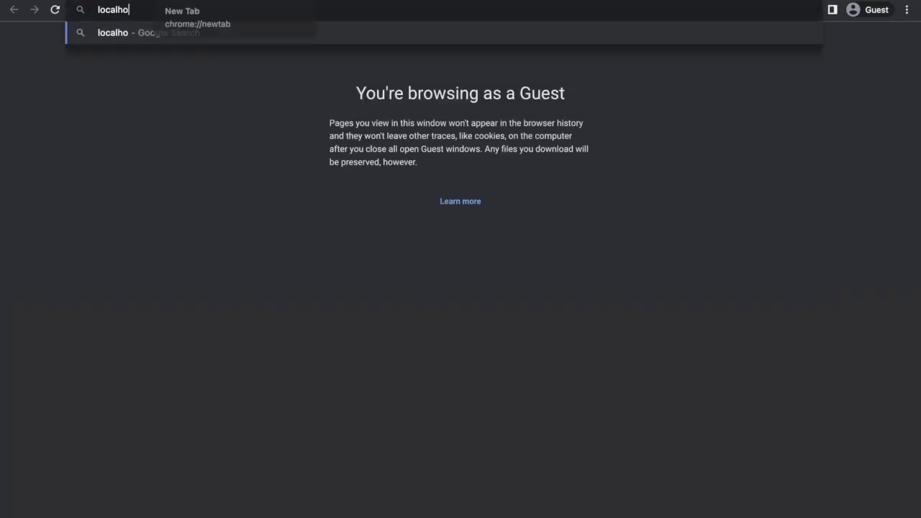
key("Return")
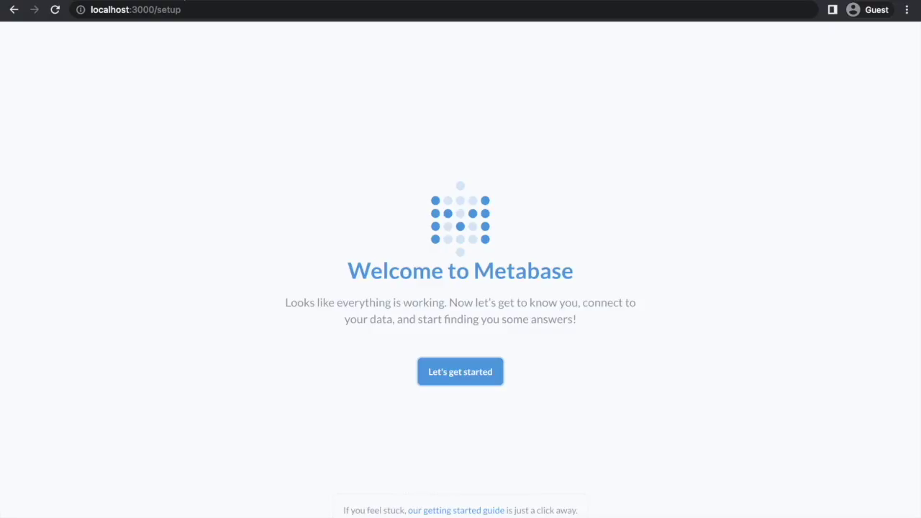
left_click(460, 373)
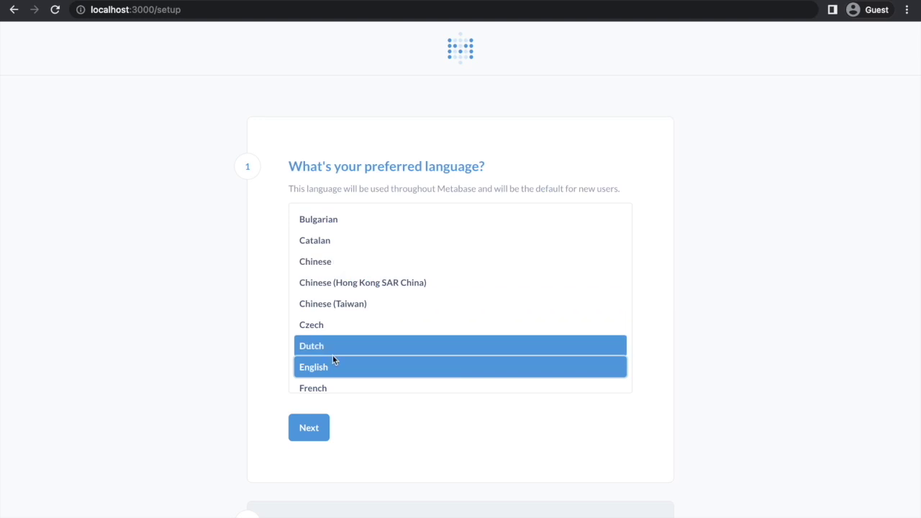
left_click(315, 432)
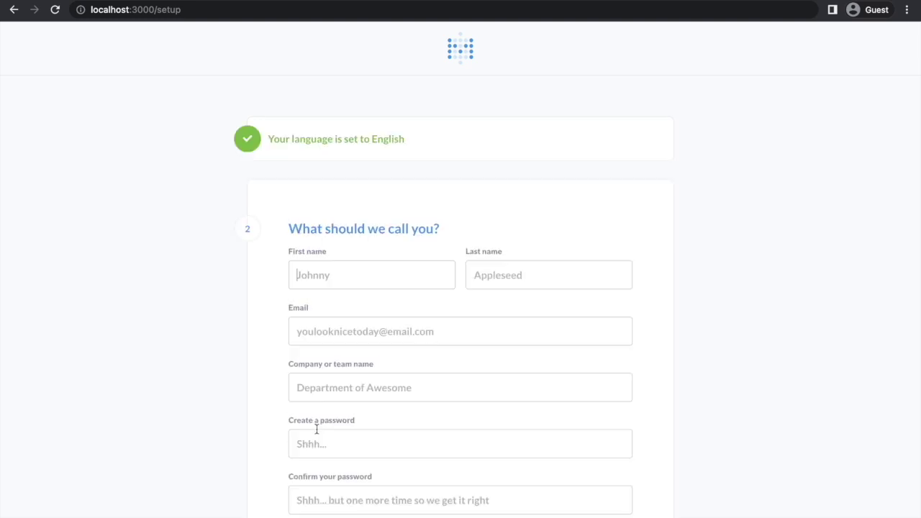
Step: Enter the admin's first name, last name and e-mail, with company name Test
type("Enterprise")
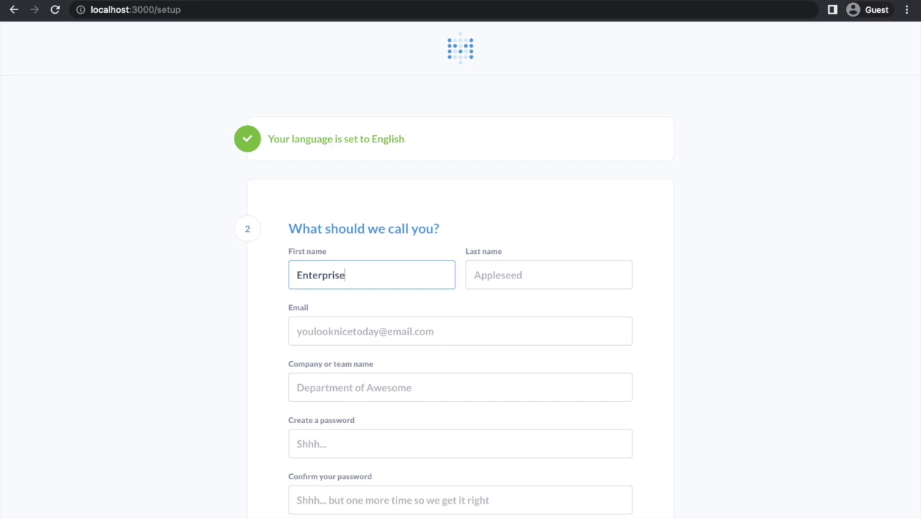
left_click(548, 275)
type("DevOps")
left_click(460, 331)
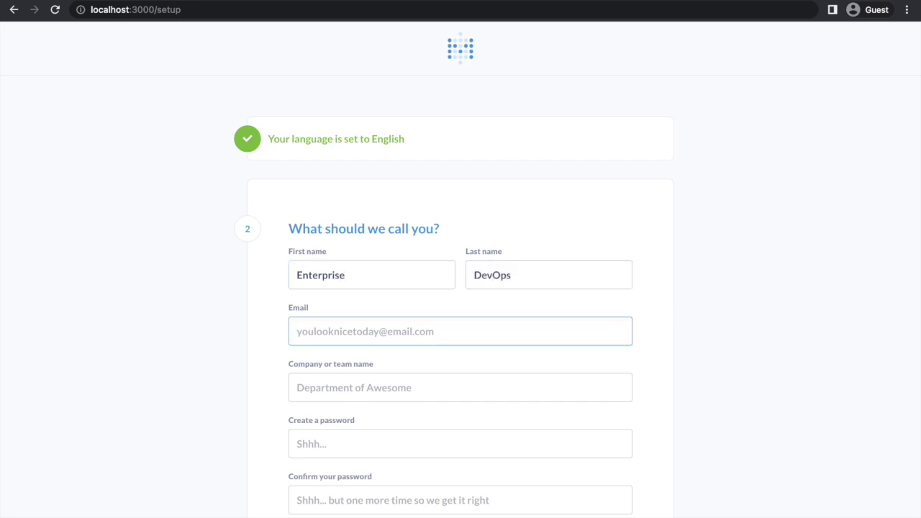
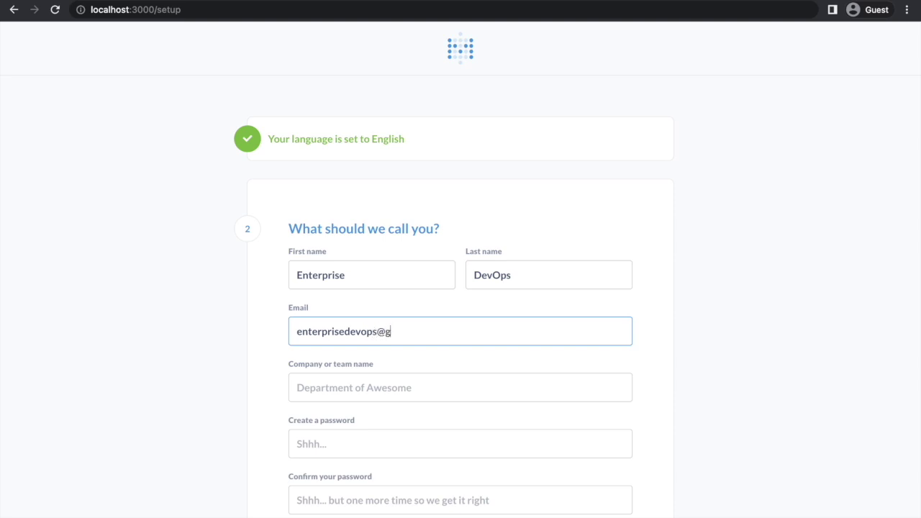
key("Tab")
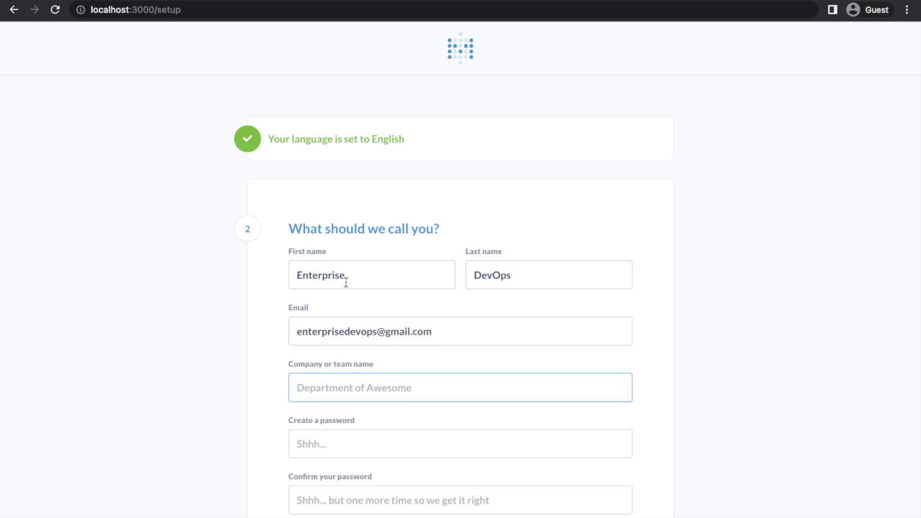
type("Test")
Step: Enter and confirm the account password, then submit the account details
scroll(287, 359, "down", 2)
left_click(325, 355)
type("••••••••")
key("Tab")
type("•••••••")
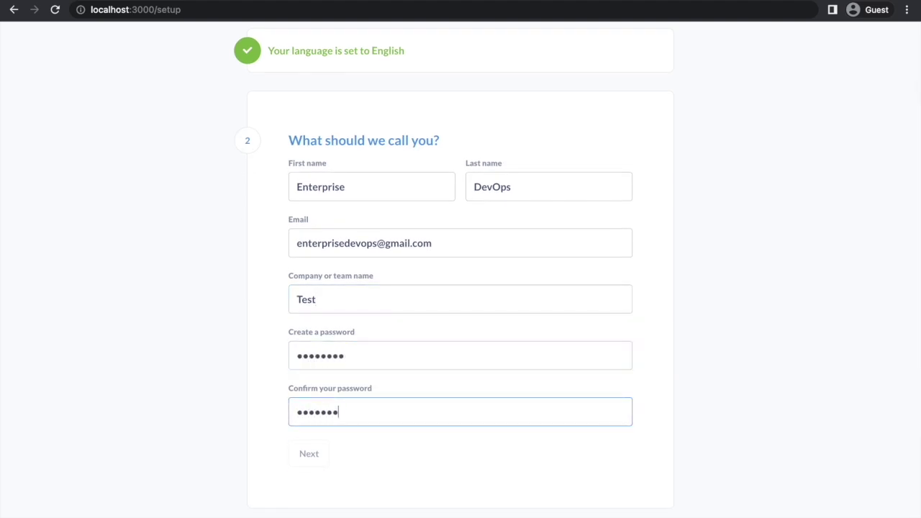
type("•")
left_click(308, 453)
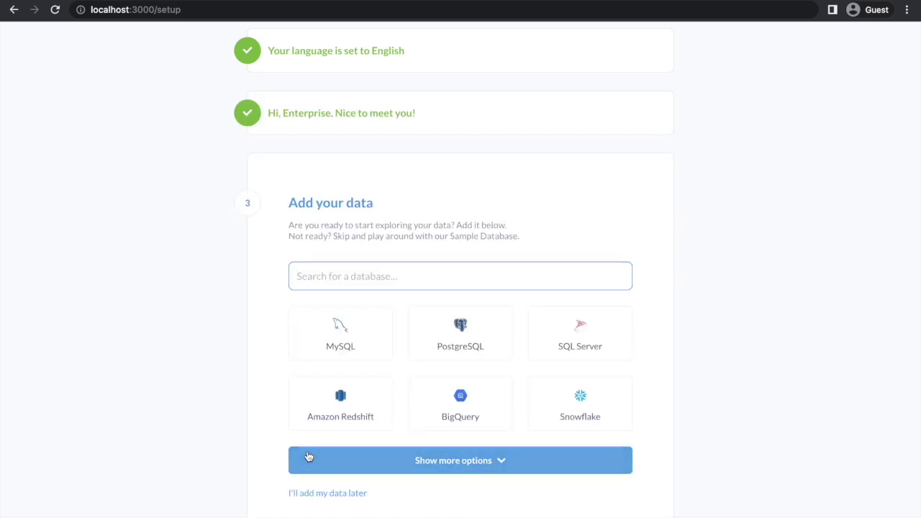
Step: Skip adding a database, disable anonymous usage collection, and finish setup to enter Metabase
left_click(370, 333)
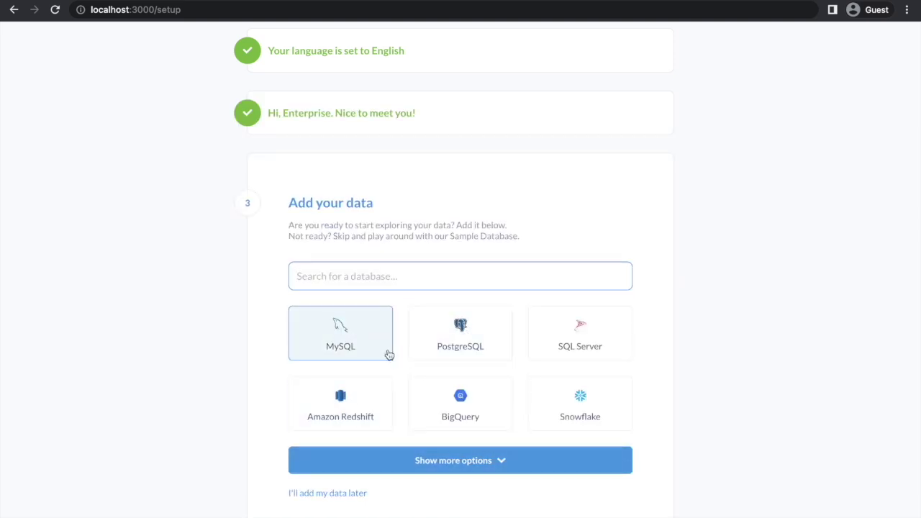
scroll(388, 353, "down", 1)
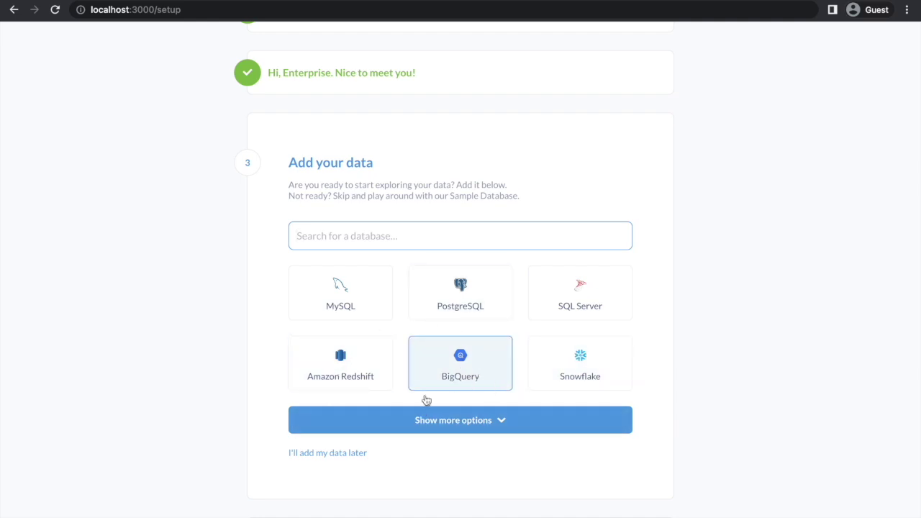
left_click(340, 454)
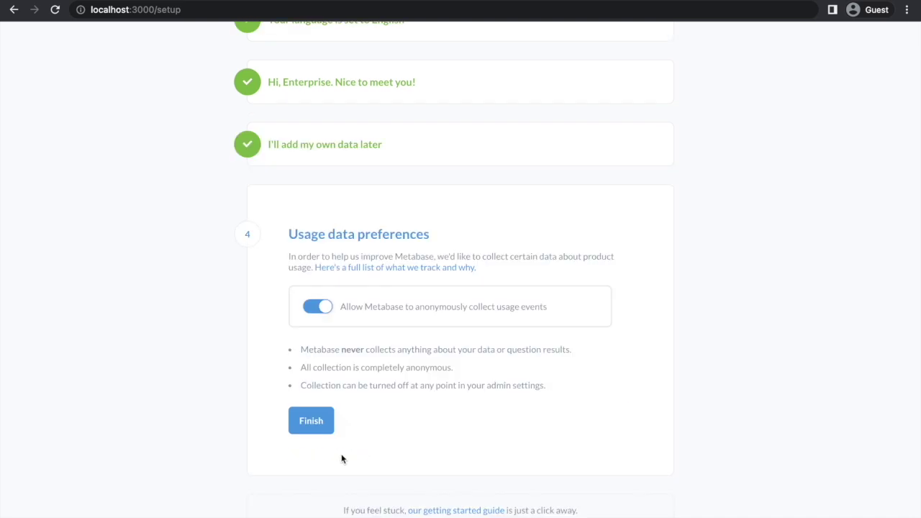
left_click(320, 314)
left_click(317, 425)
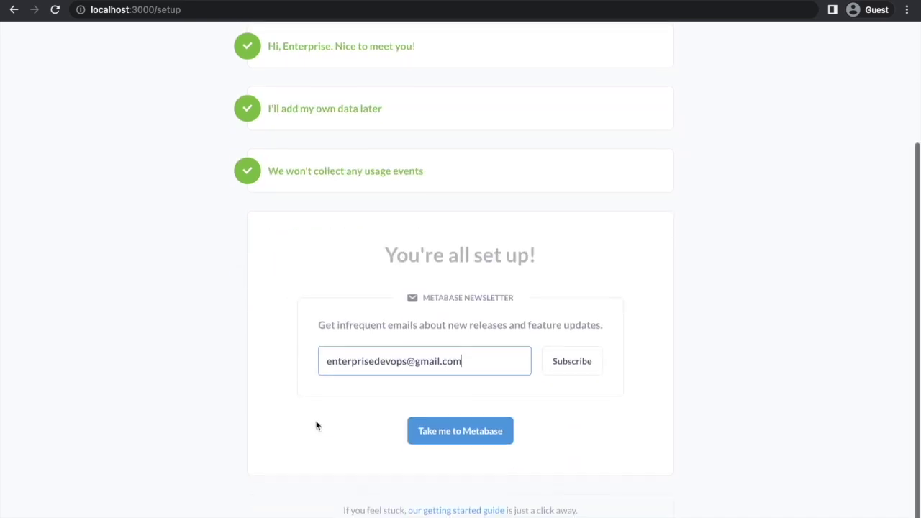
left_click(462, 431)
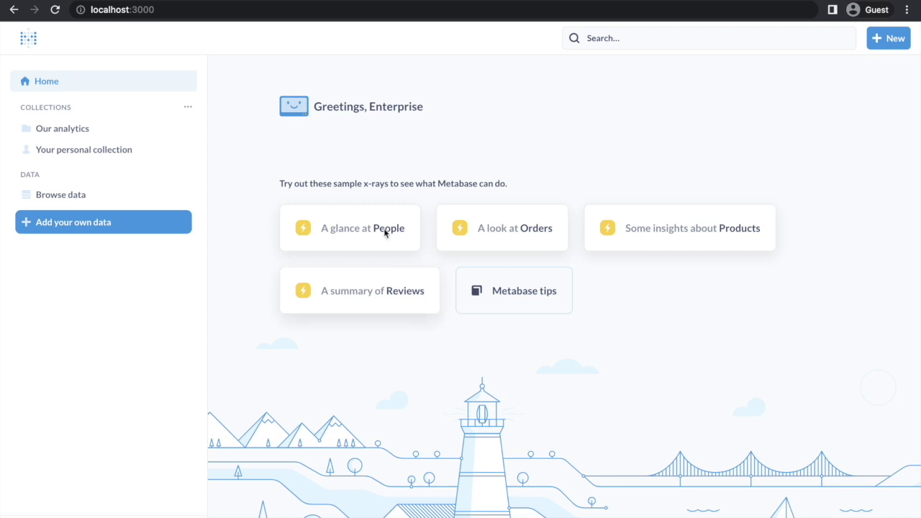
Step: Visit Browse data, Home, Our analytics and the personal collection, then open Account settings
left_click(62, 203)
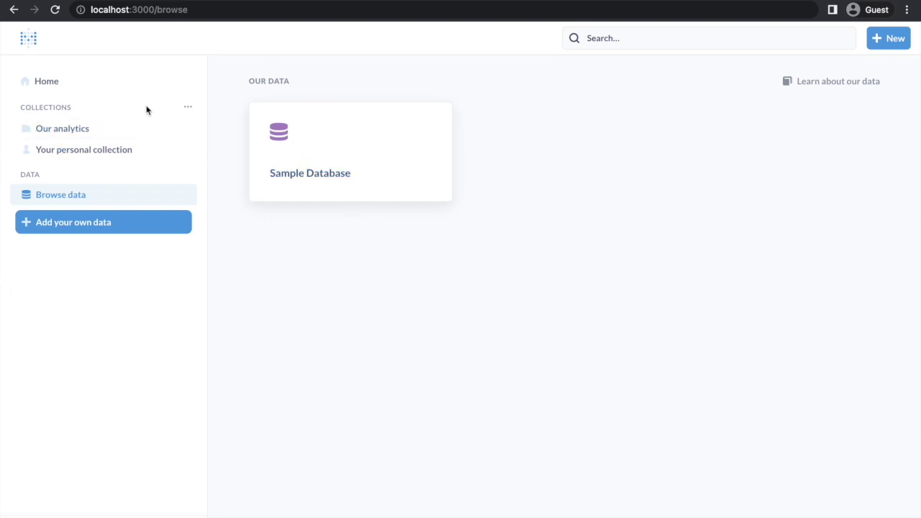
left_click(47, 82)
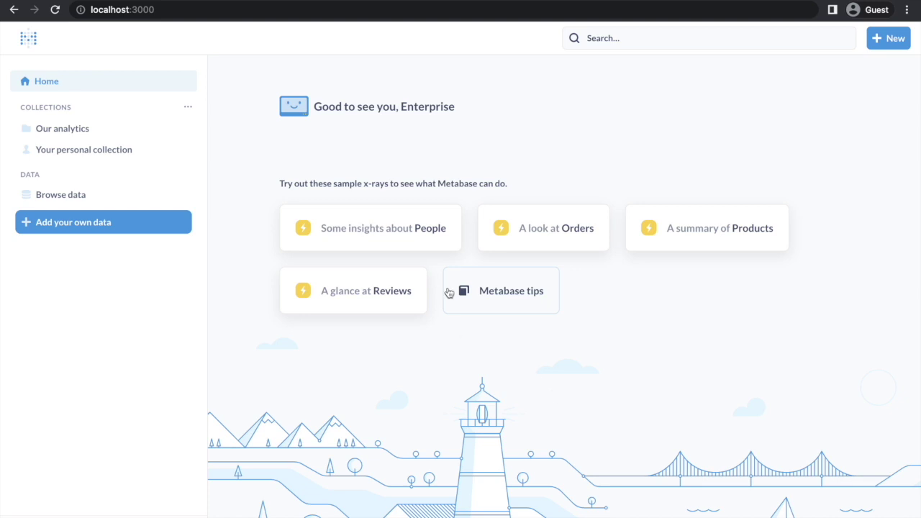
left_click(72, 128)
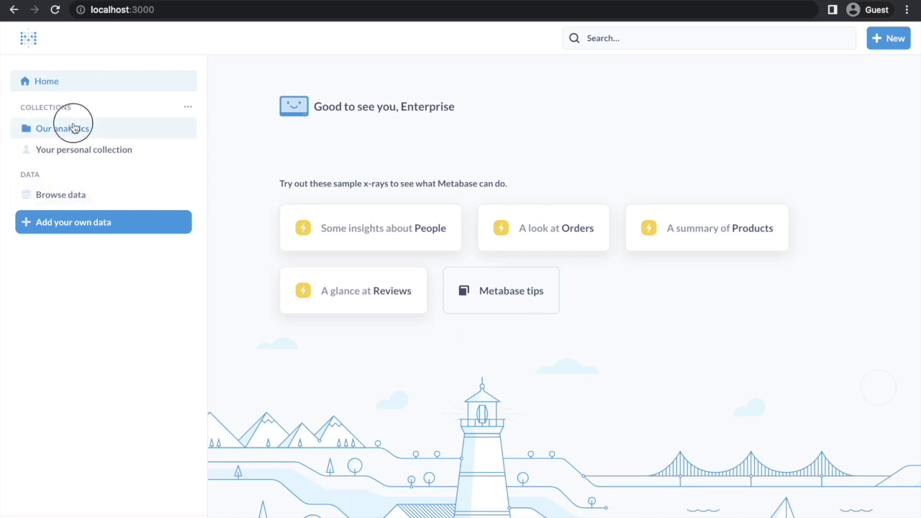
left_click(102, 155)
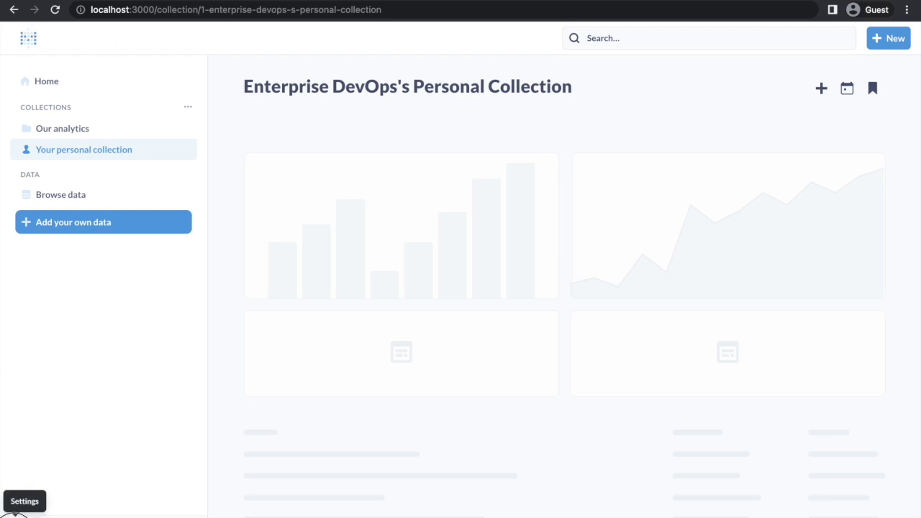
left_click(16, 512)
left_click(46, 354)
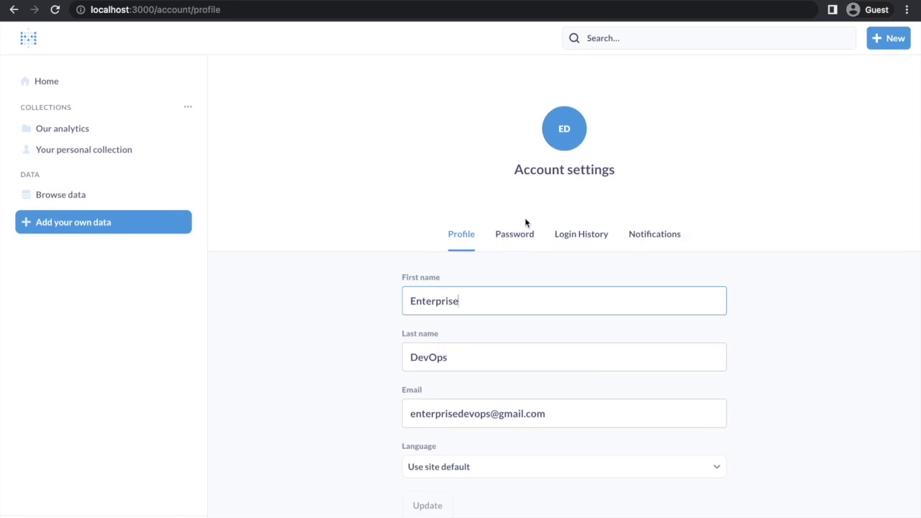
Step: View the Password, Login History and Notifications tabs, return to Profile, then open Admin settings
left_click(525, 241)
left_click(579, 244)
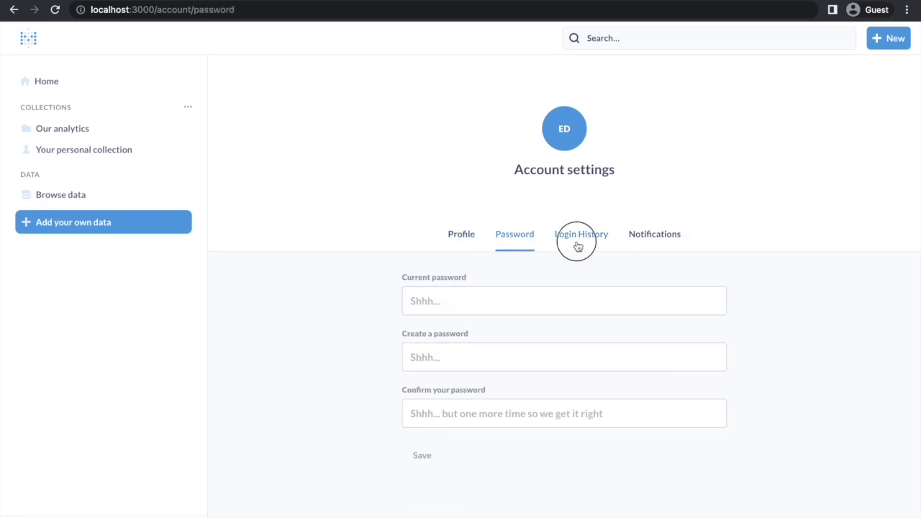
left_click(647, 245)
left_click(470, 234)
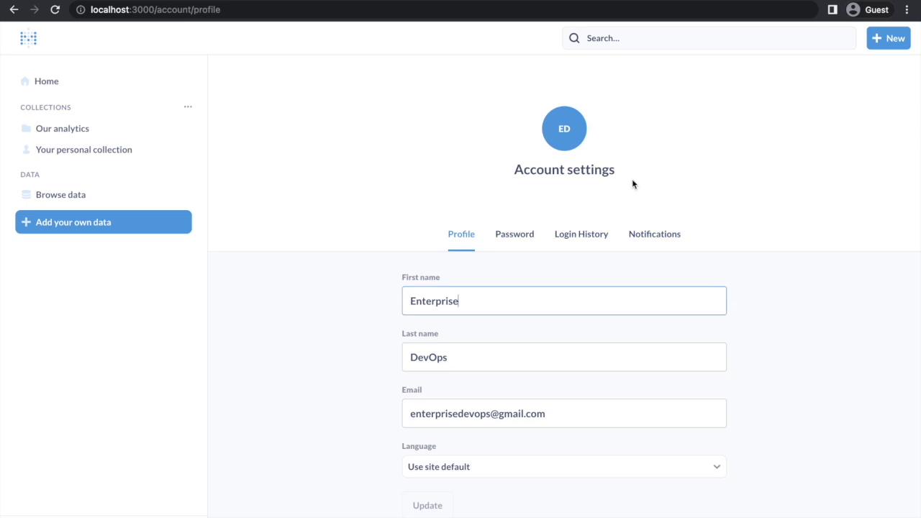
left_click(25, 502)
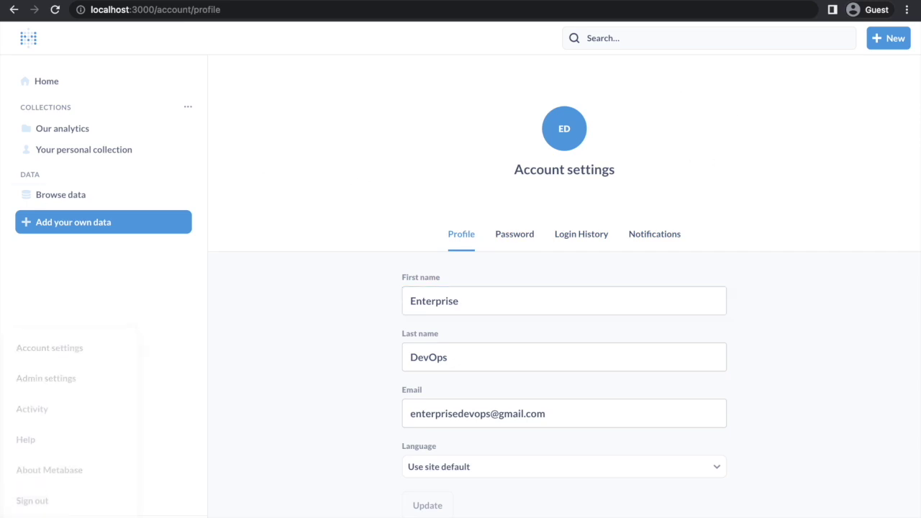
left_click(41, 384)
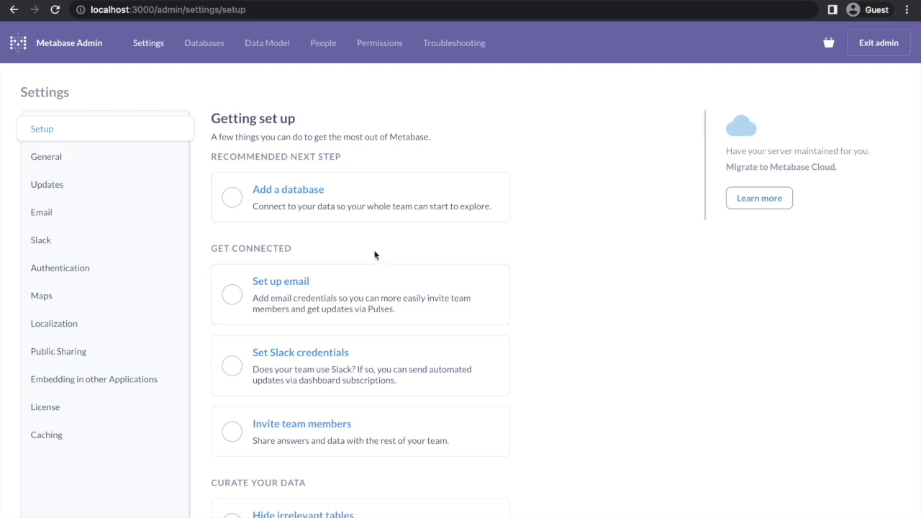
Step: Scroll through the Getting set up checklist, then open the General site settings
scroll(395, 338, "down", 2)
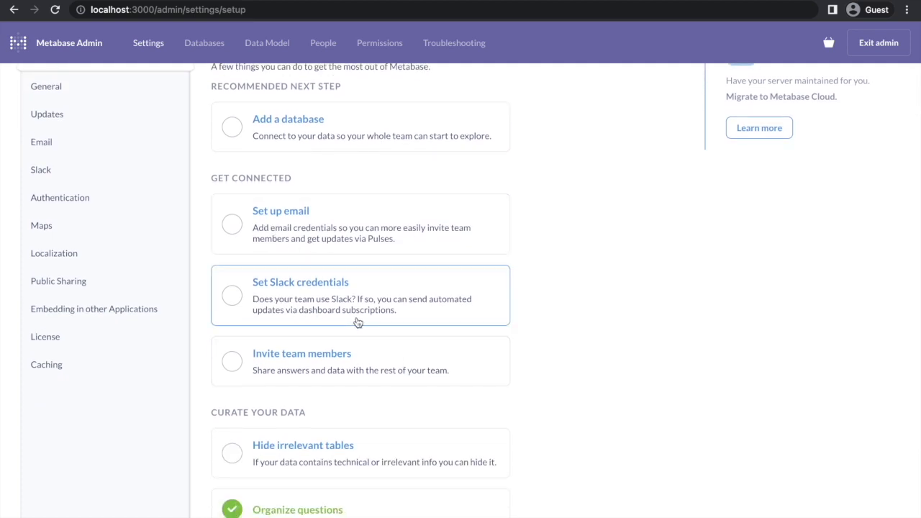
scroll(357, 322, "down", 3)
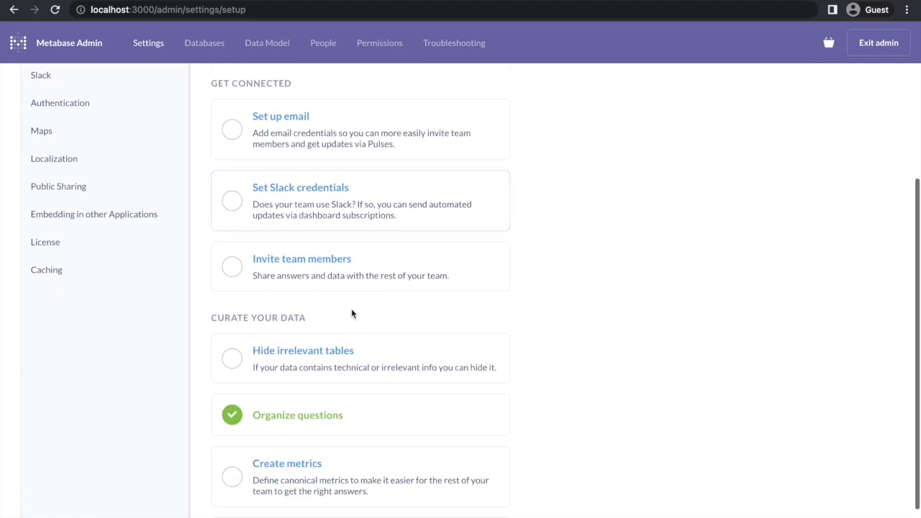
scroll(323, 362, "down", 2)
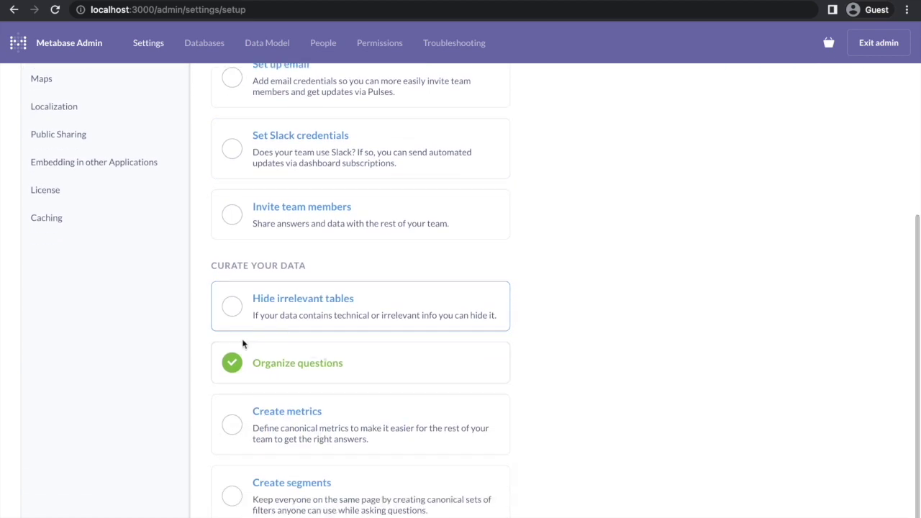
scroll(307, 319, "up", 5)
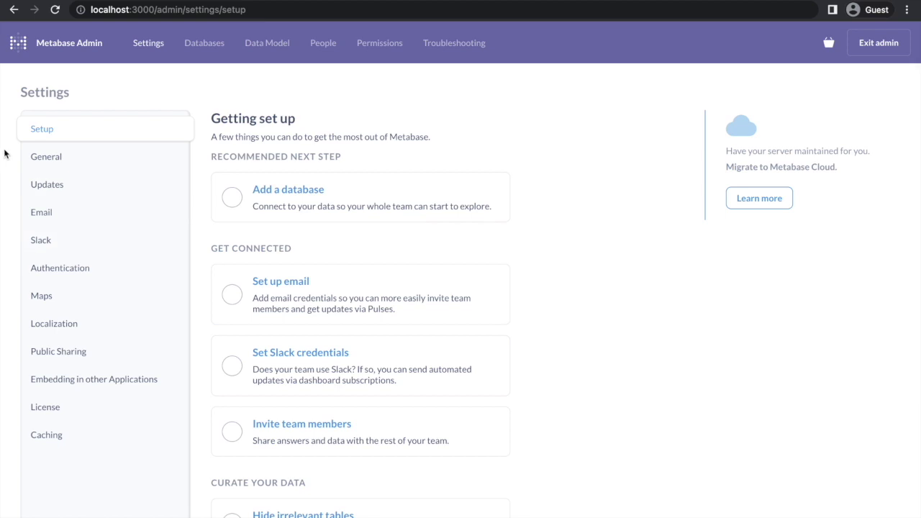
left_click(52, 167)
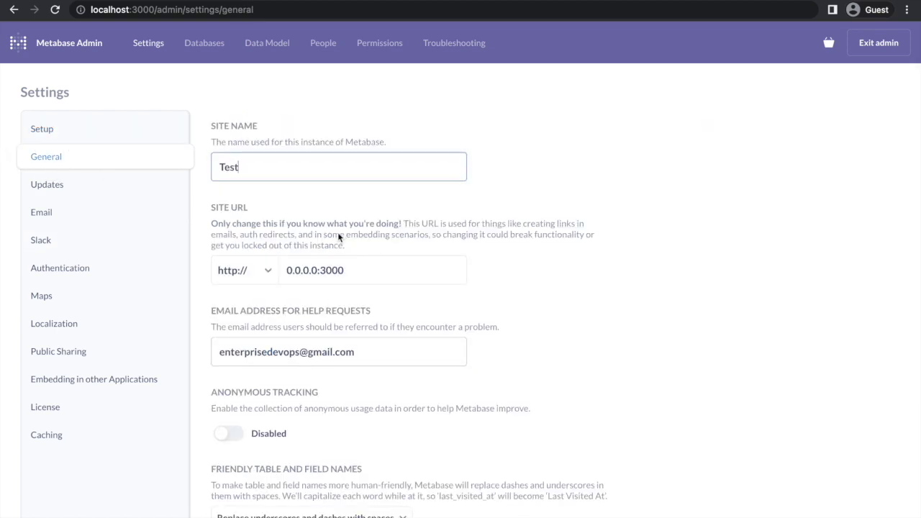
Step: Review the General, Updates and Email SMTP settings pages
scroll(394, 397, "down", 5)
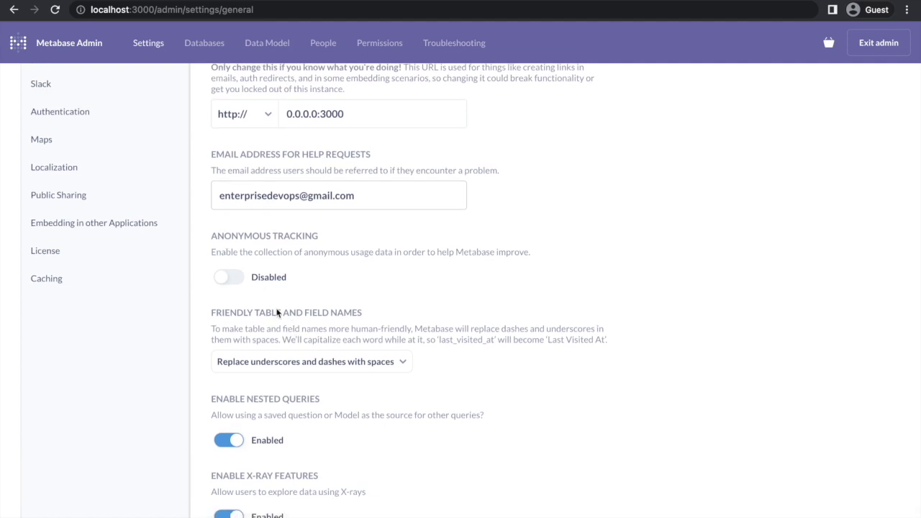
scroll(277, 312, "up", 4)
left_click(61, 157)
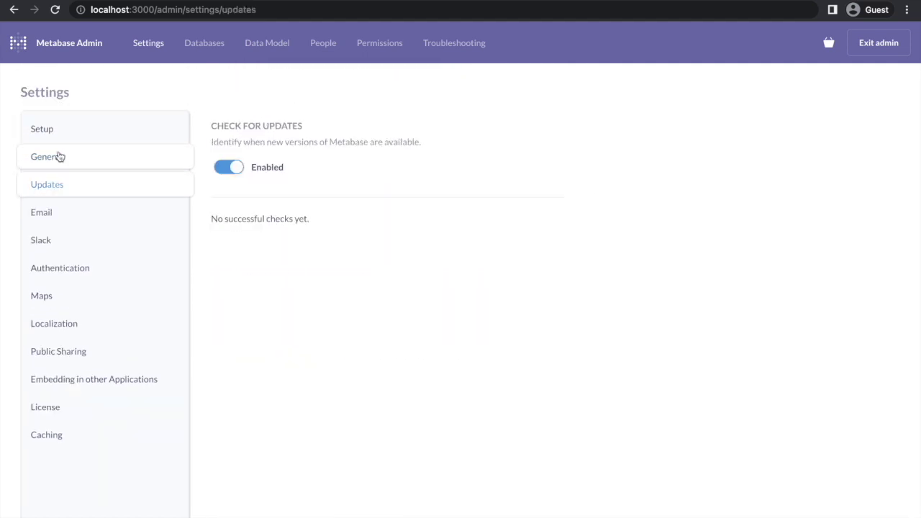
left_click(54, 219)
scroll(319, 375, "down", 1)
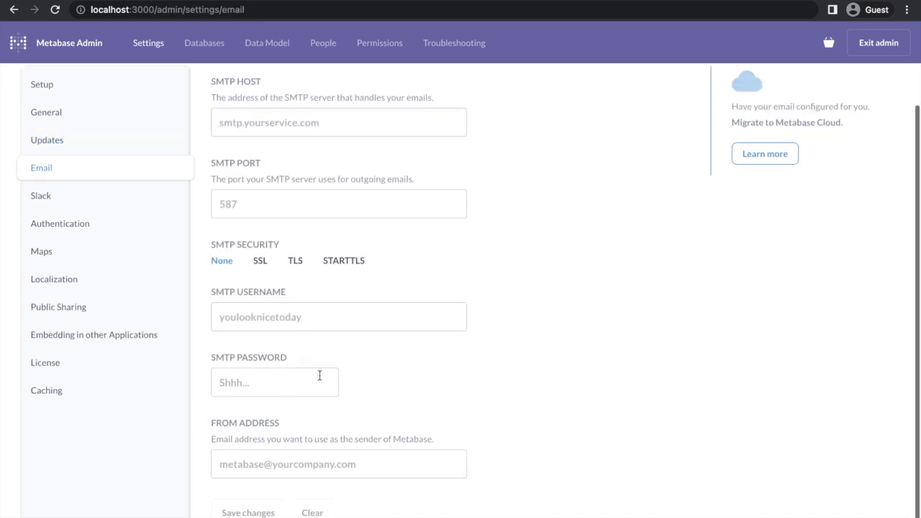
scroll(319, 376, "up", 1)
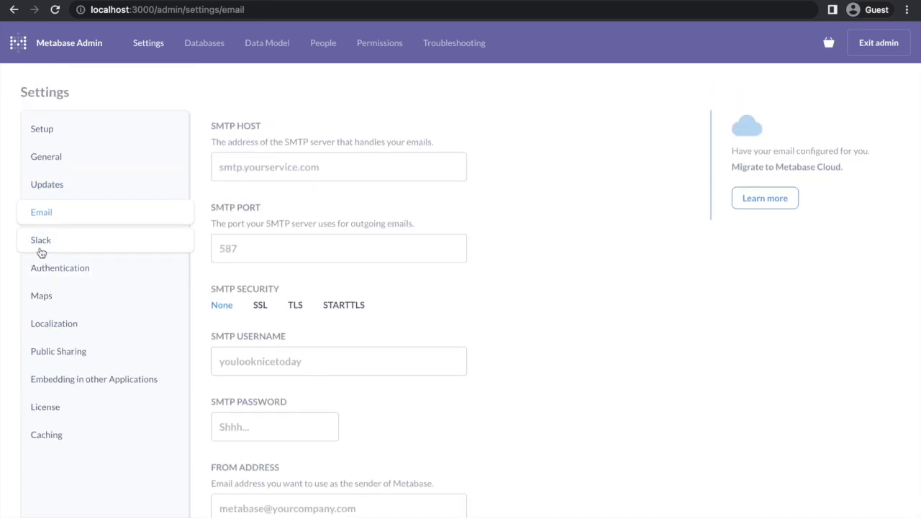
Step: Look over the Slack, Authentication, Maps and Localization settings
left_click(41, 252)
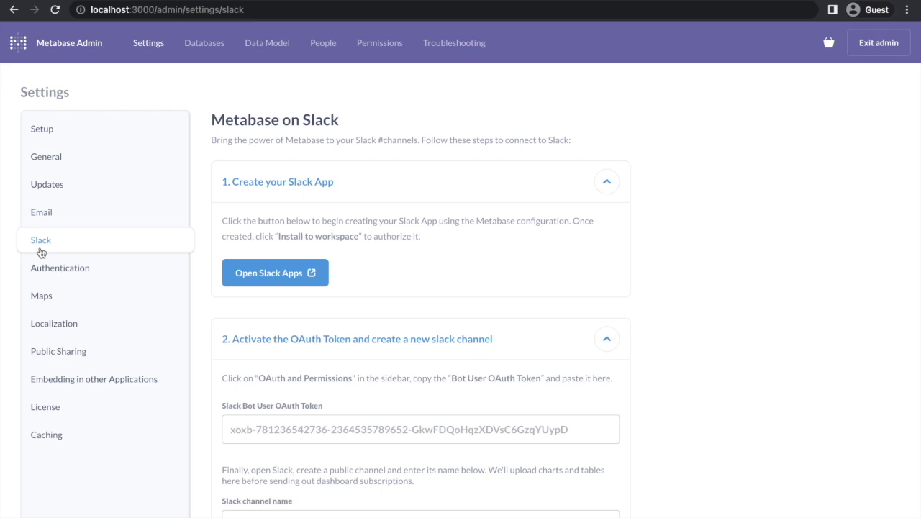
left_click(70, 277)
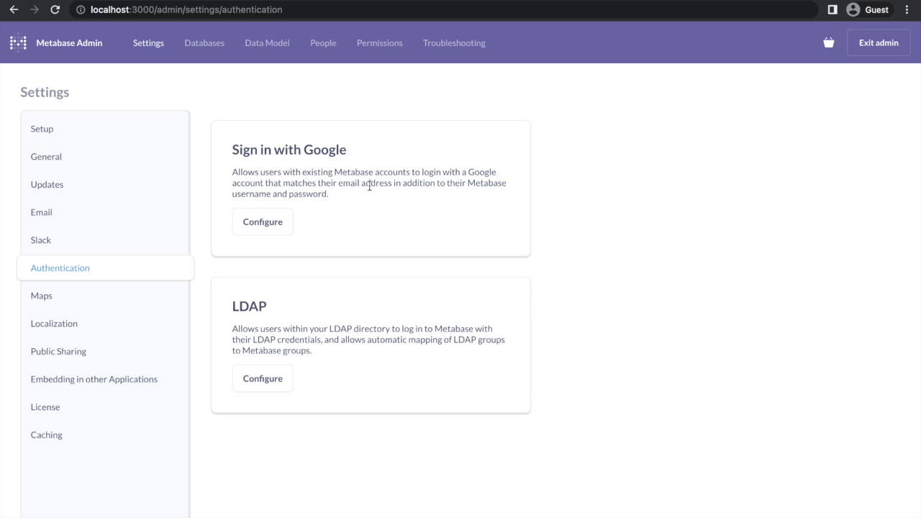
left_click(43, 296)
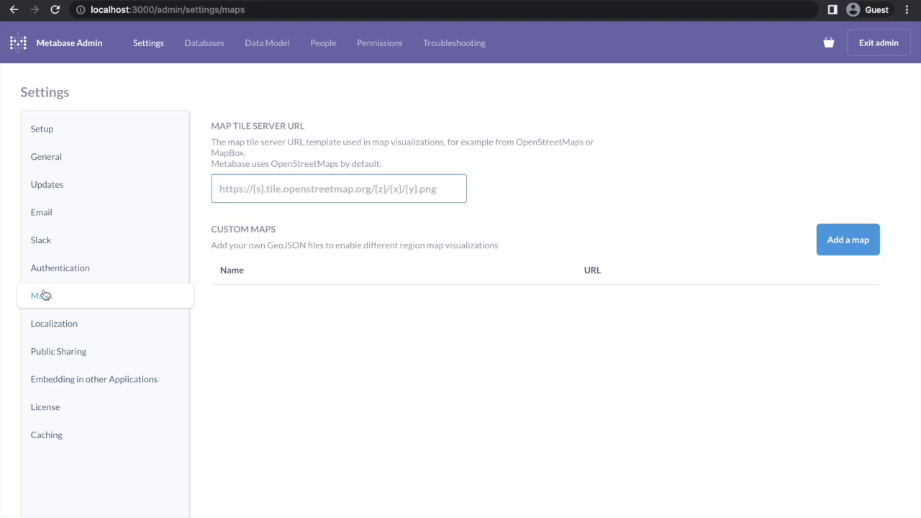
left_click(63, 333)
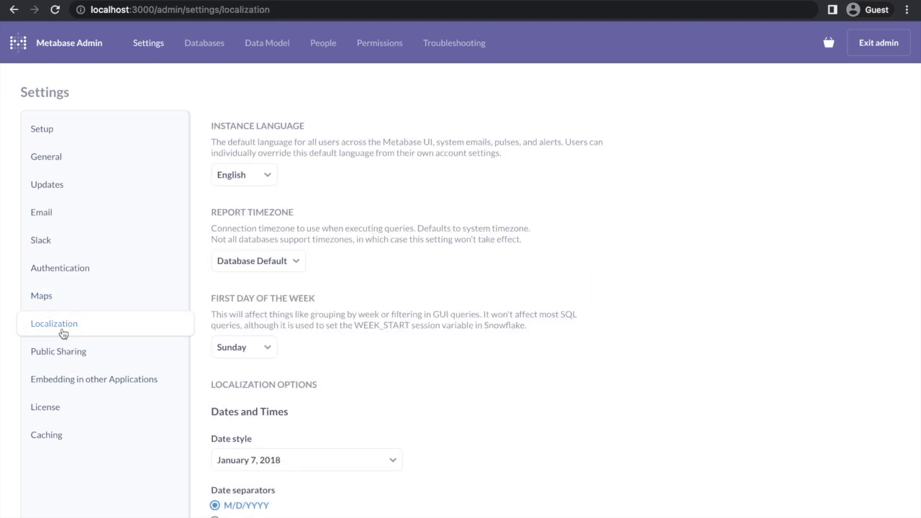
scroll(359, 395, "down", 2)
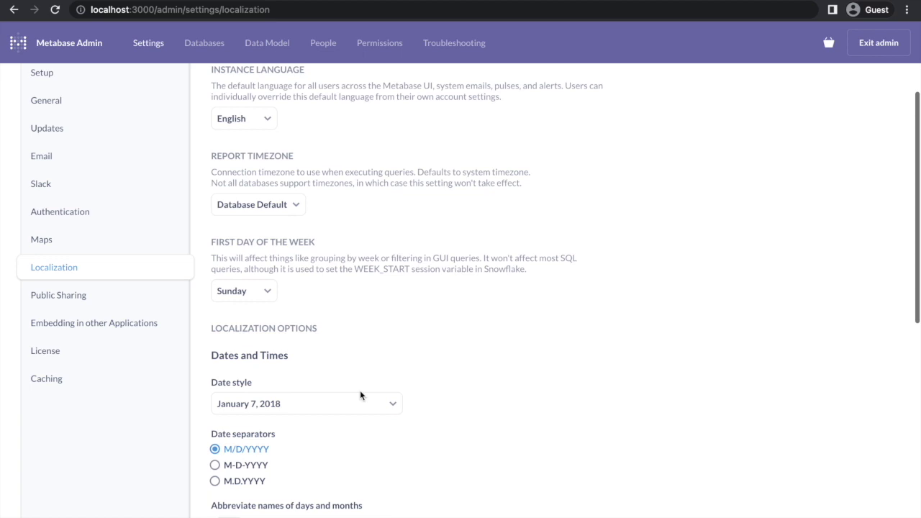
scroll(361, 395, "down", 6)
scroll(361, 395, "up", 8)
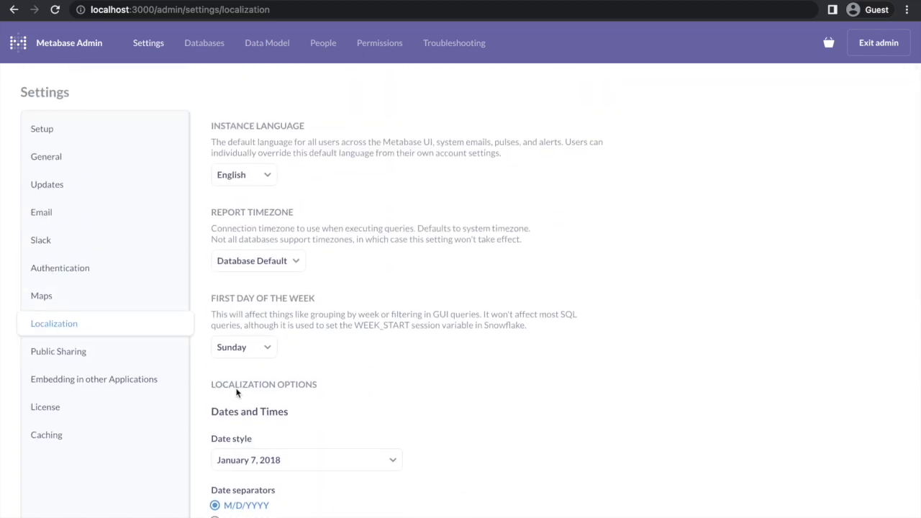
Step: Check the Public Sharing, Embedding and Caching settings, then view the Databases list
left_click(73, 353)
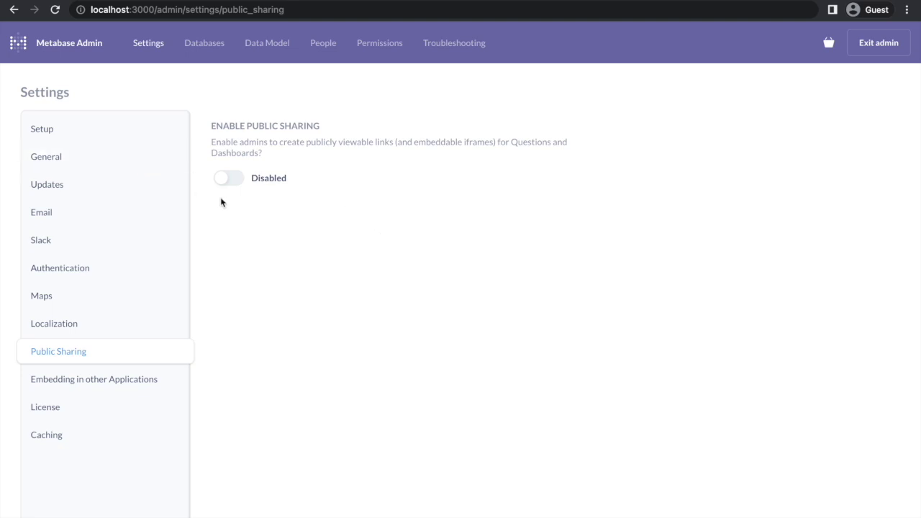
left_click(72, 382)
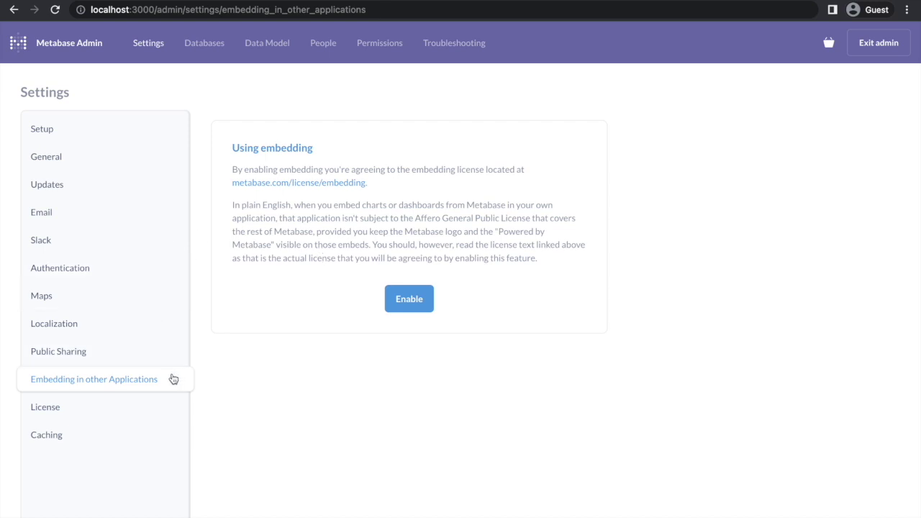
left_click(103, 445)
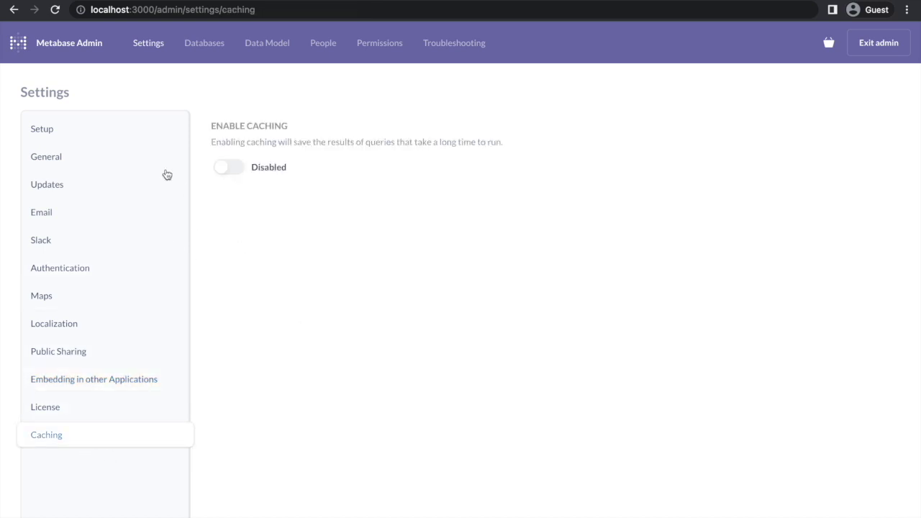
left_click(208, 45)
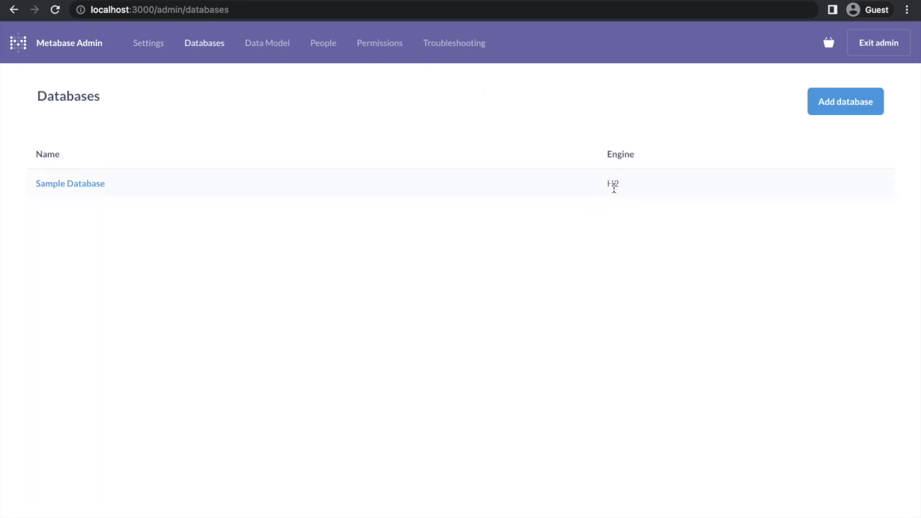
Step: Inspect the Orders table metadata, People list and group data permissions, then exit admin
left_click(267, 41)
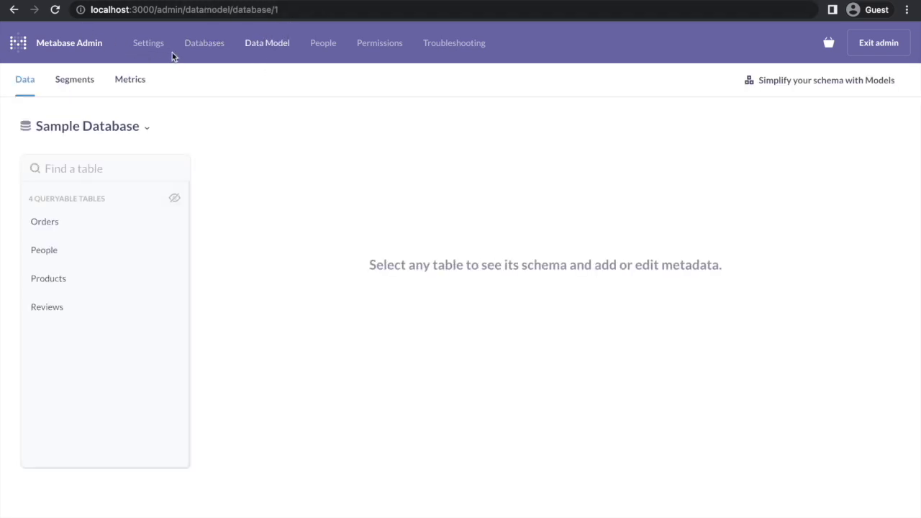
left_click(60, 220)
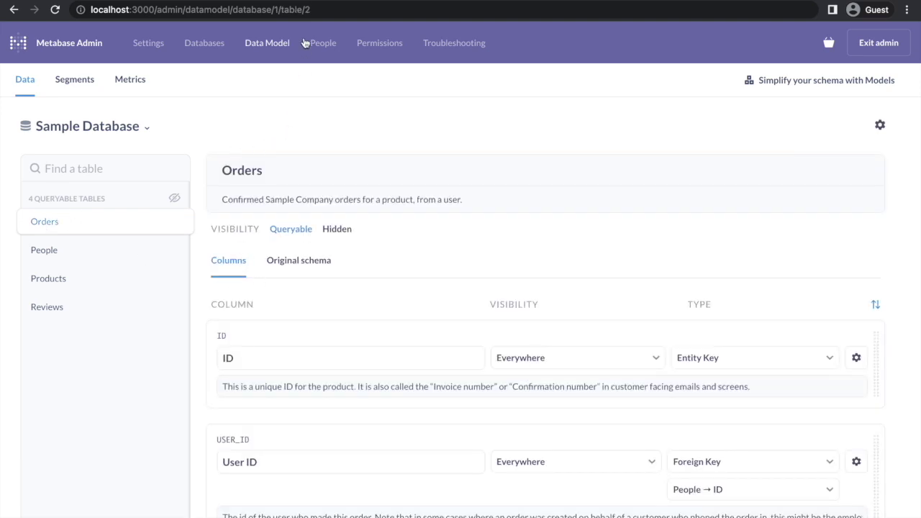
left_click(317, 43)
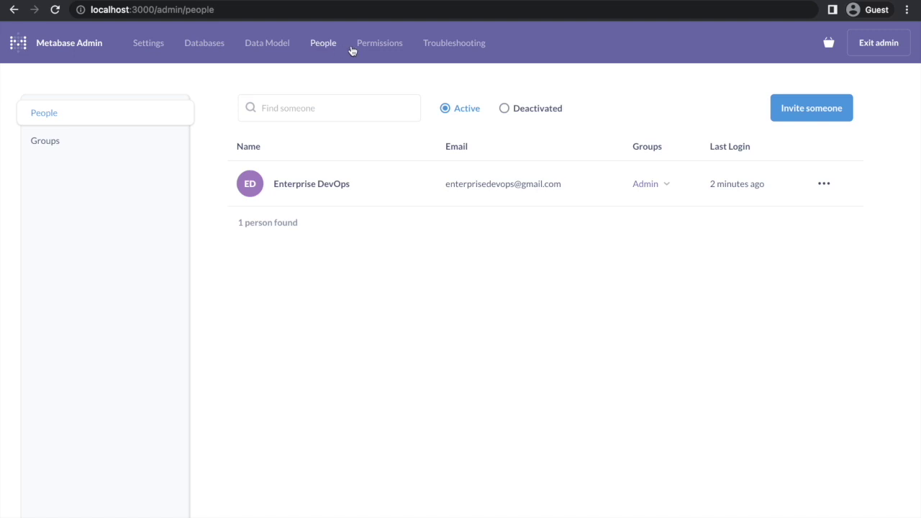
left_click(367, 45)
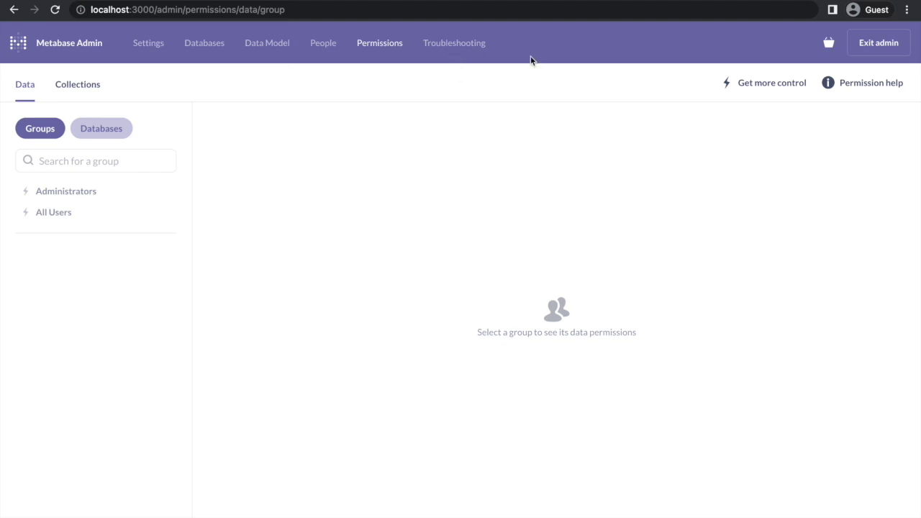
left_click(853, 49)
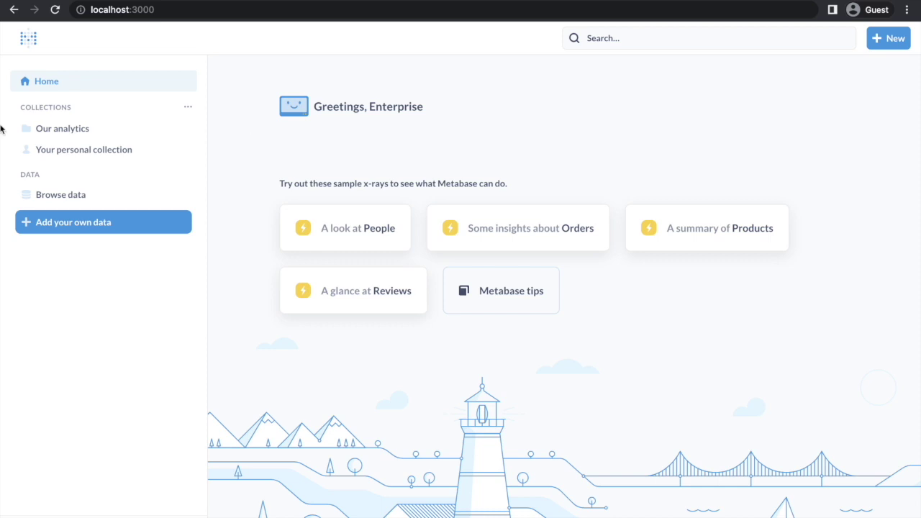
Step: Browse the databases, return Home, and open the 'Some insights about People' x-ray
left_click(75, 197)
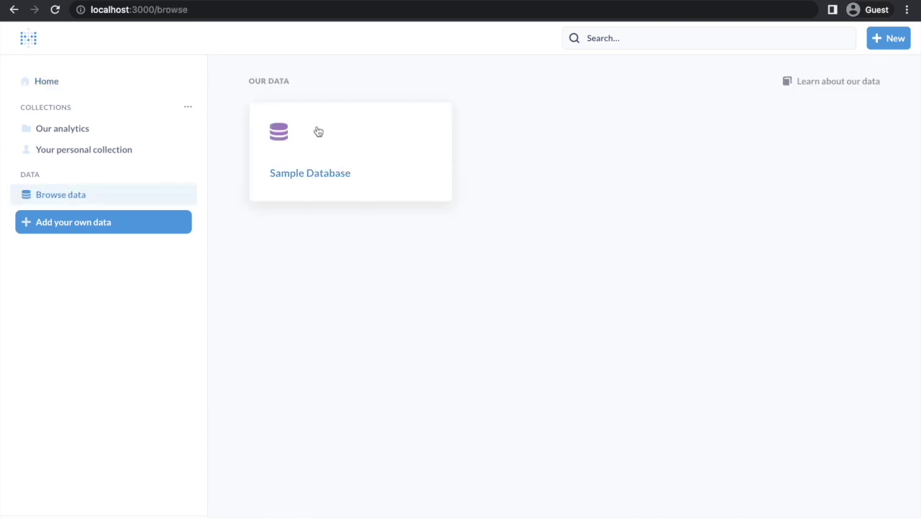
left_click(51, 92)
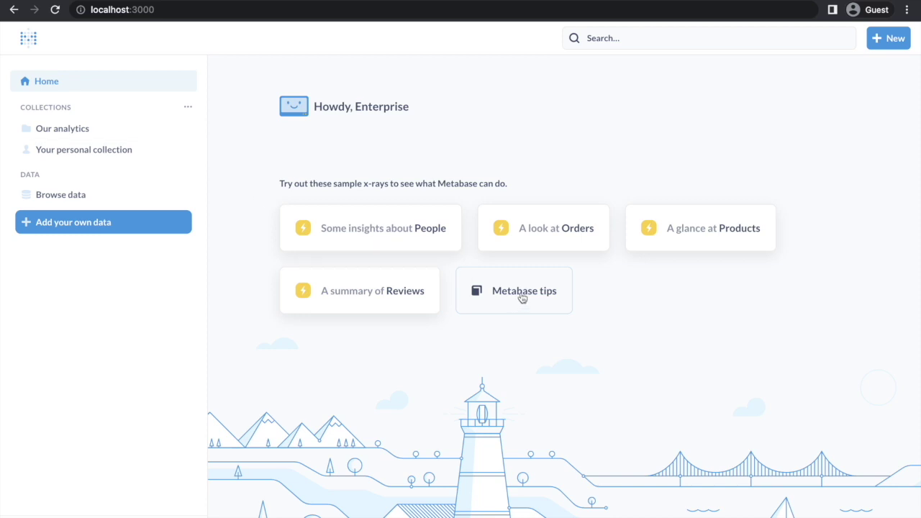
left_click(398, 227)
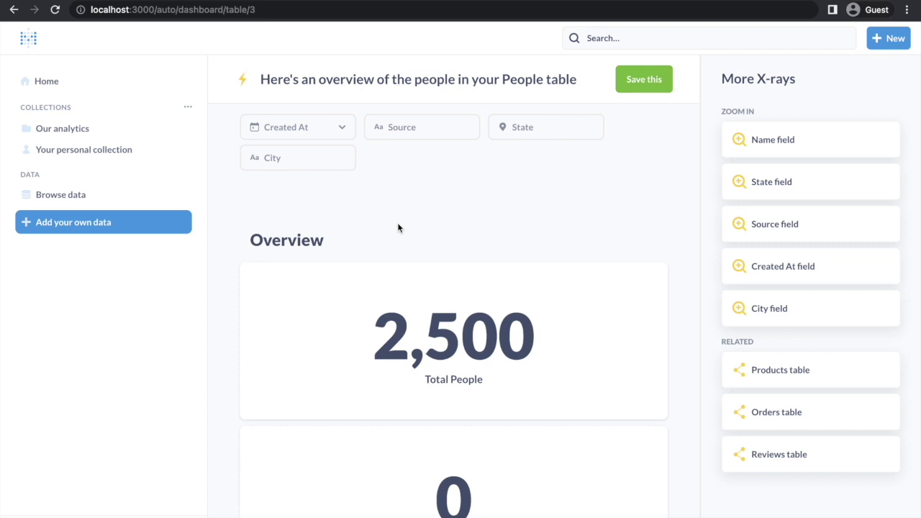
scroll(398, 227, "down", 1)
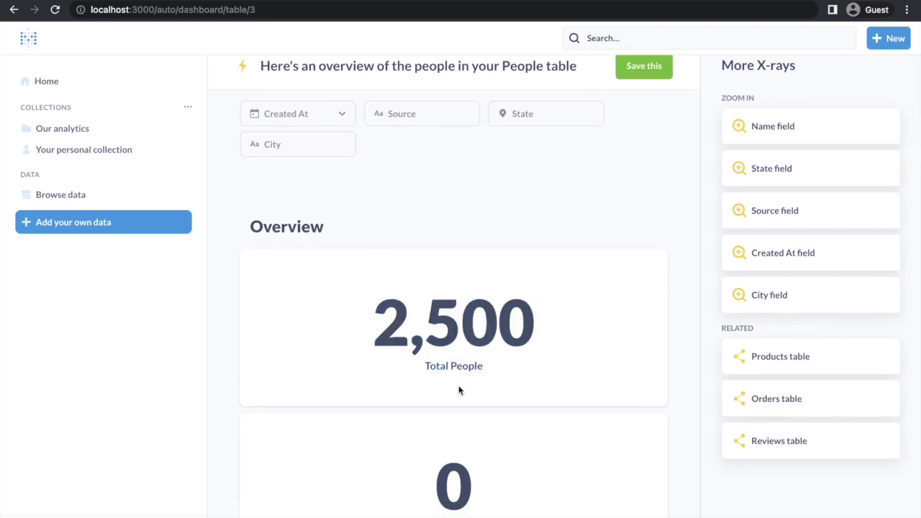
scroll(458, 385, "down", 3)
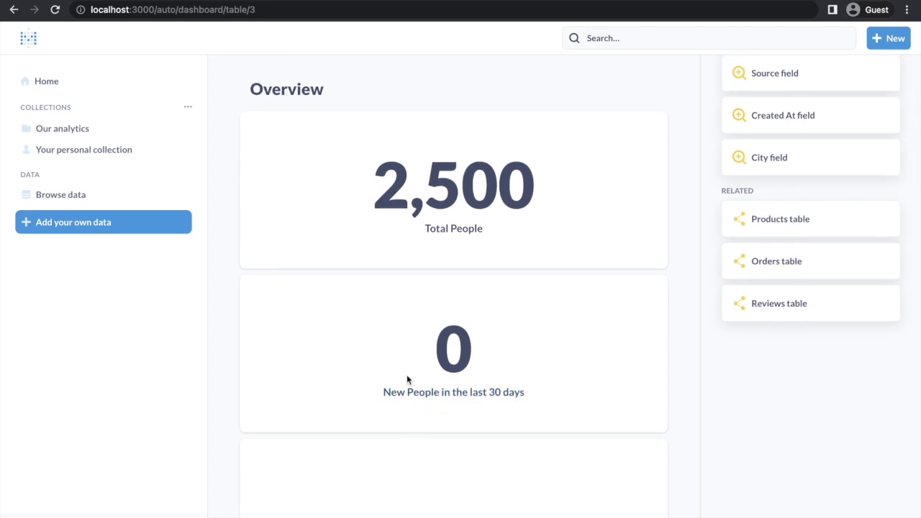
scroll(447, 437, "down", 4)
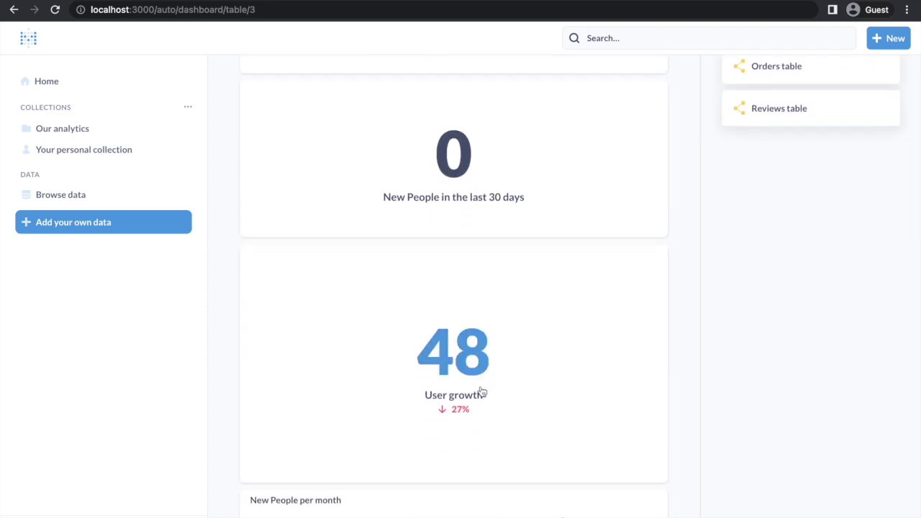
scroll(481, 449, "down", 4)
scroll(481, 448, "down", 2)
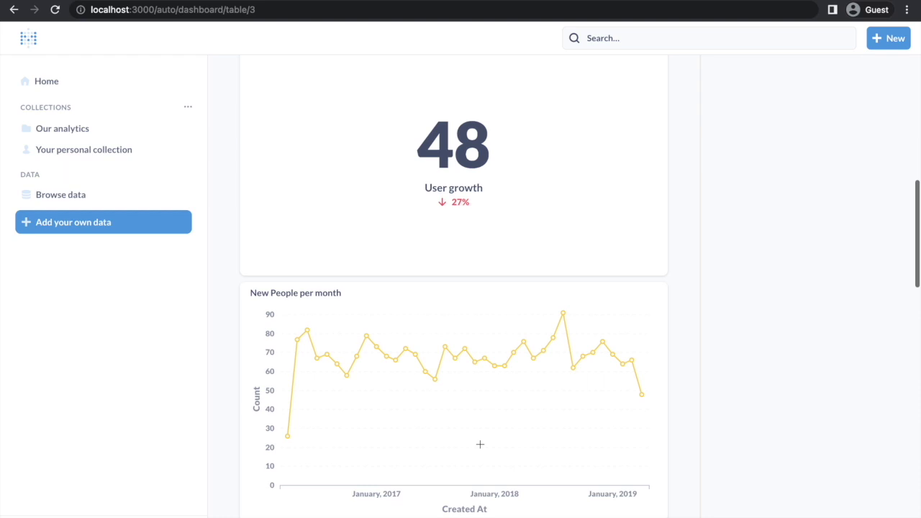
scroll(538, 437, "down", 7)
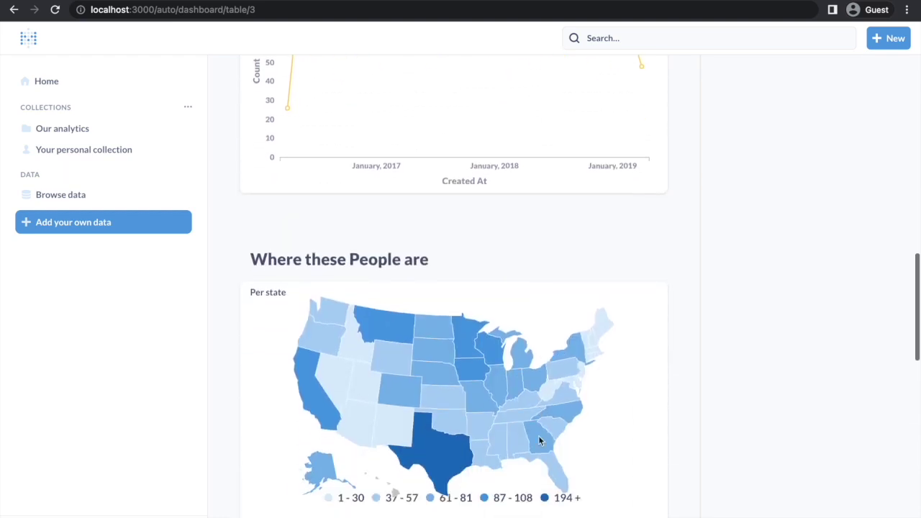
mouse_move(447, 419)
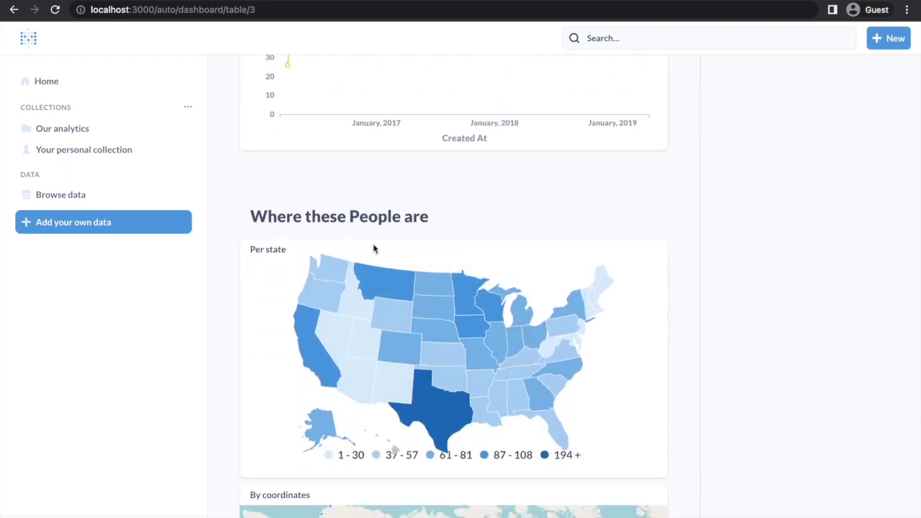
scroll(515, 380, "down", 4)
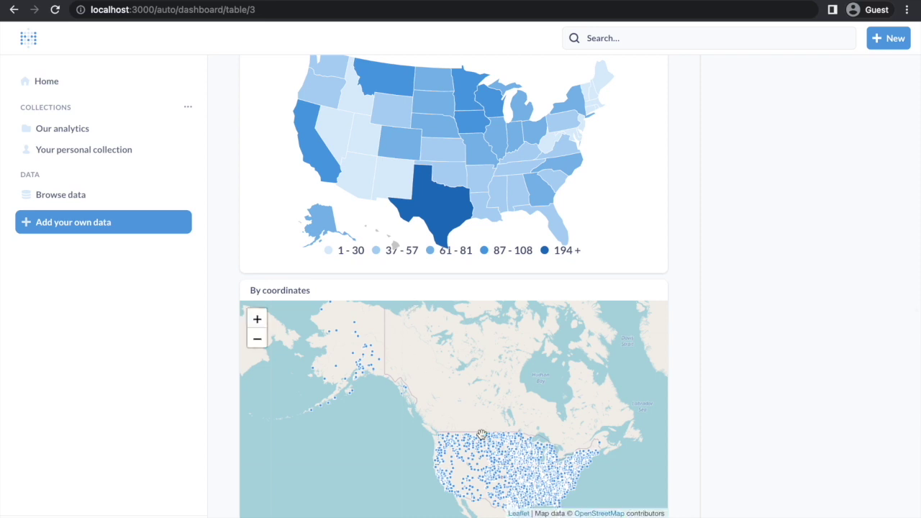
scroll(410, 303, "down", 8)
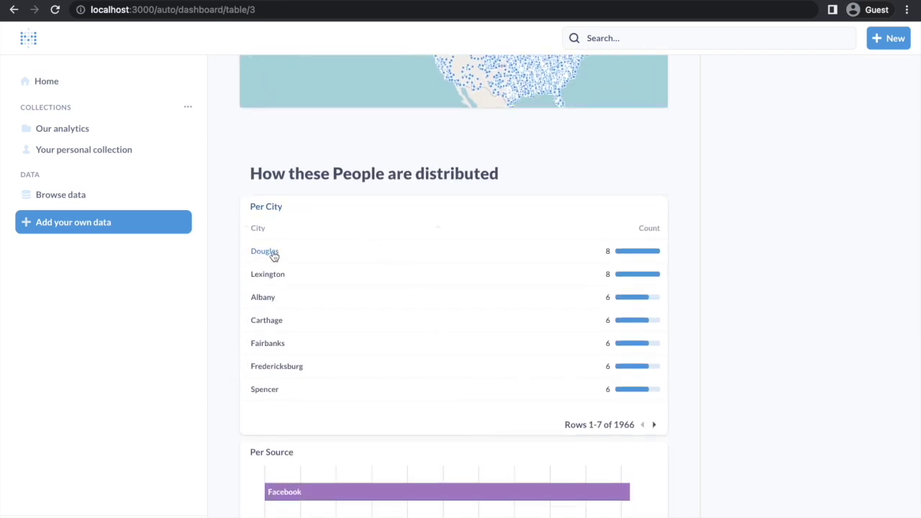
scroll(407, 380, "down", 3)
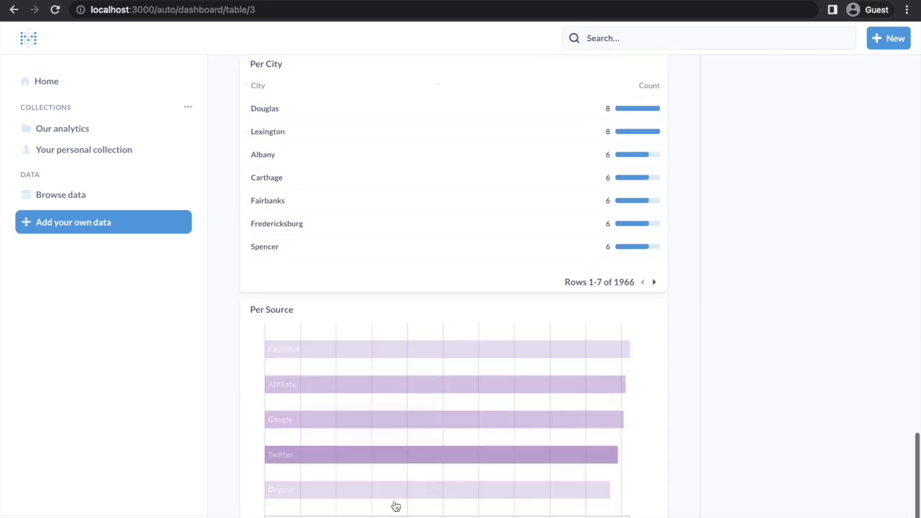
scroll(437, 388, "up", 15)
scroll(437, 389, "up", 3)
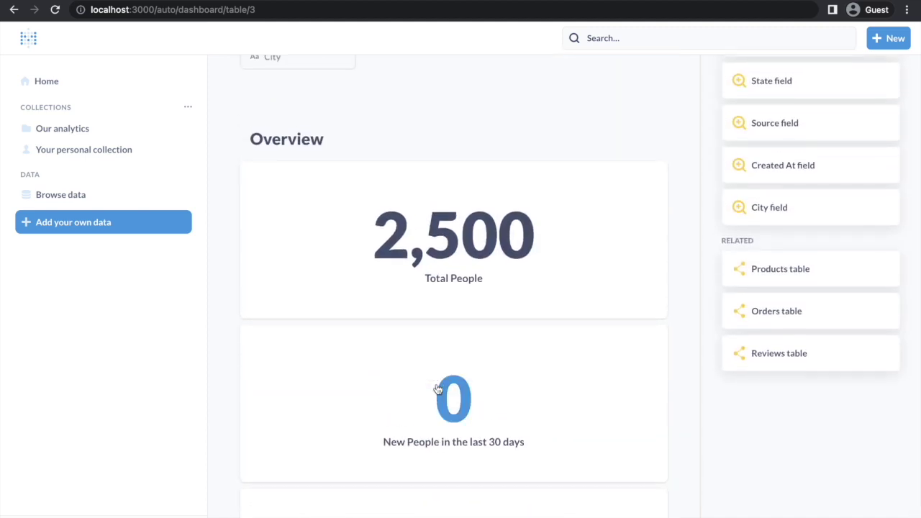
scroll(437, 388, "up", 3)
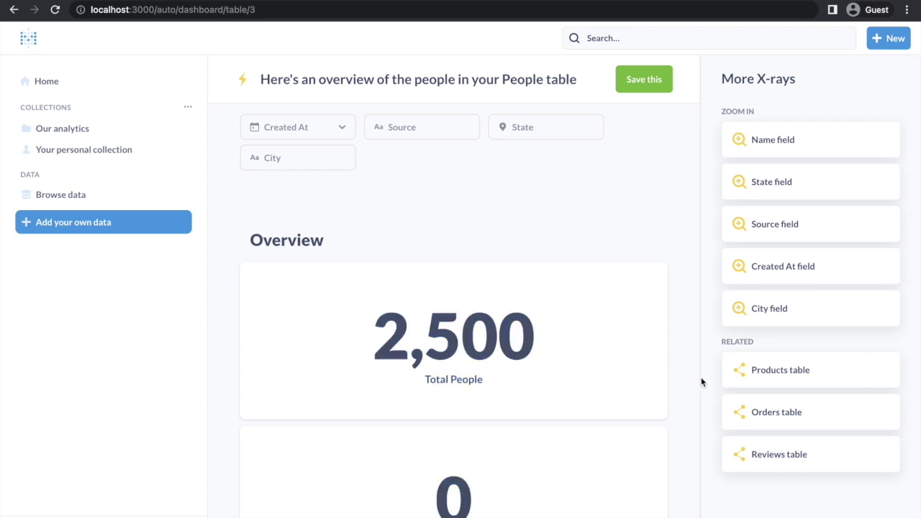
Step: Scroll through the Name field x-ray's distinct values and Name by Source table, then go Home
left_click(786, 147)
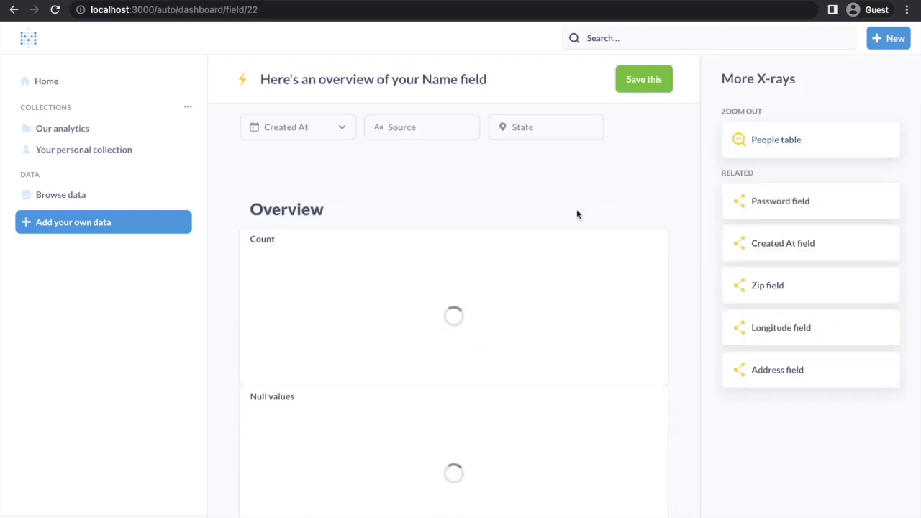
scroll(500, 342, "down", 8)
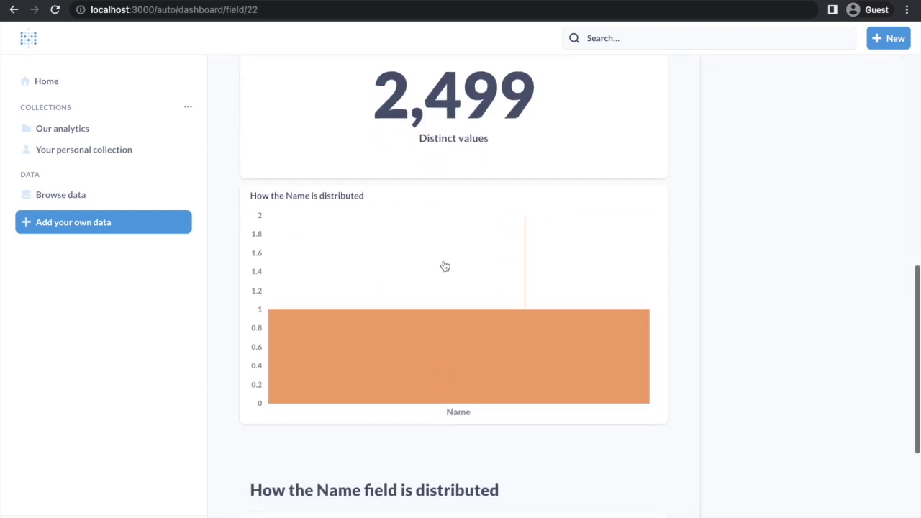
scroll(381, 395, "down", 3)
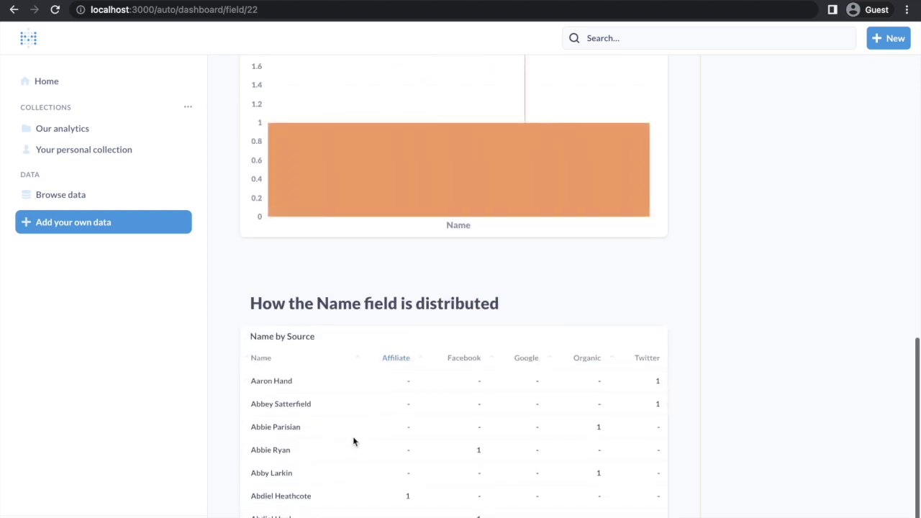
scroll(355, 435, "down", 1)
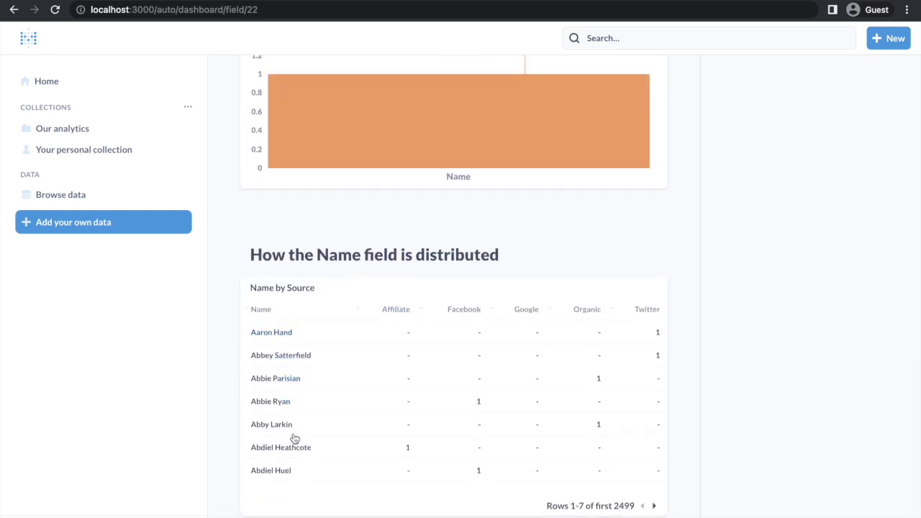
scroll(508, 333, "up", 15)
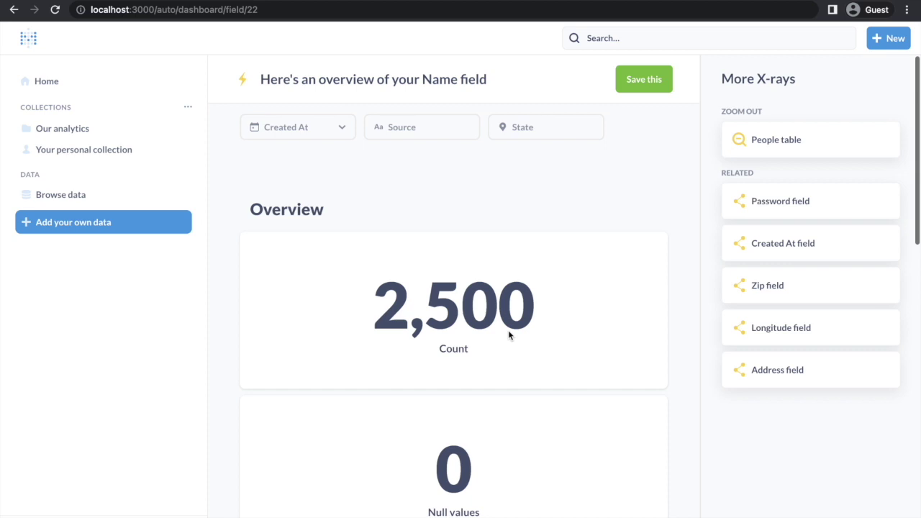
left_click(46, 81)
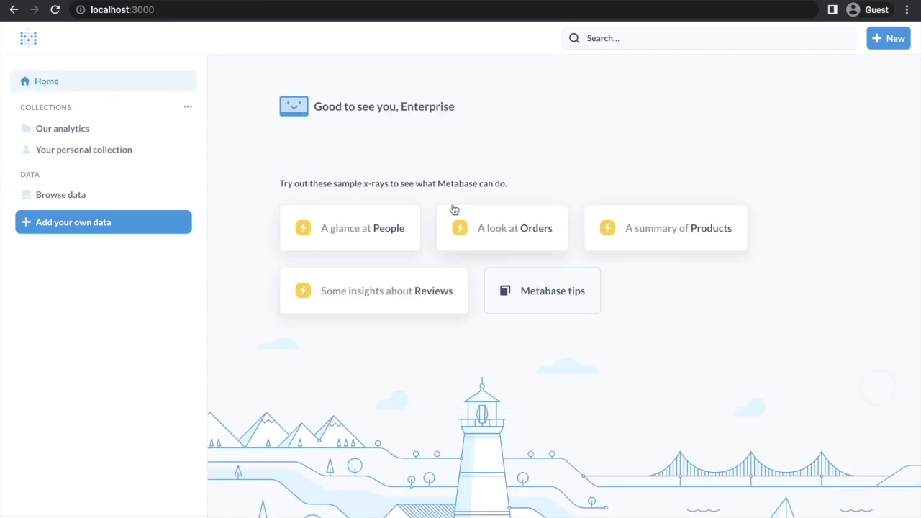
Step: Open 'A look at Orders' x-ray and scroll down to the sales per source chart
left_click(516, 238)
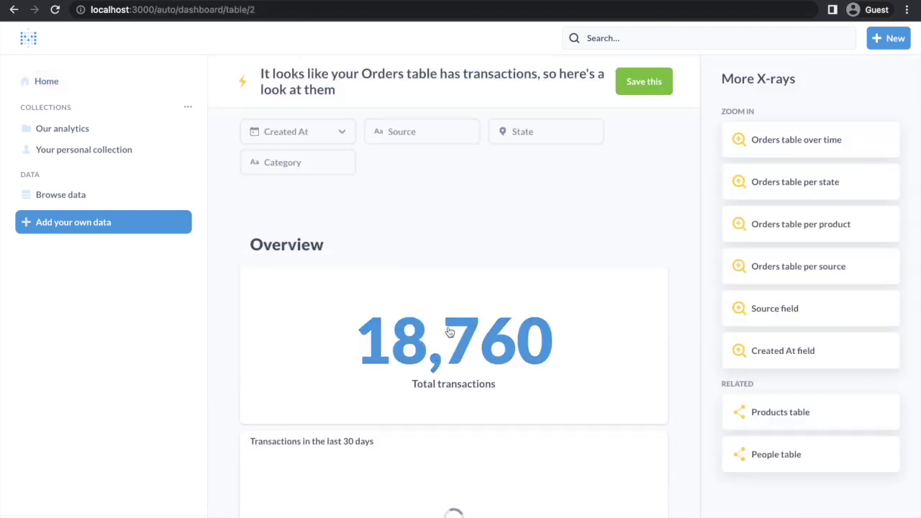
scroll(424, 289, "down", 5)
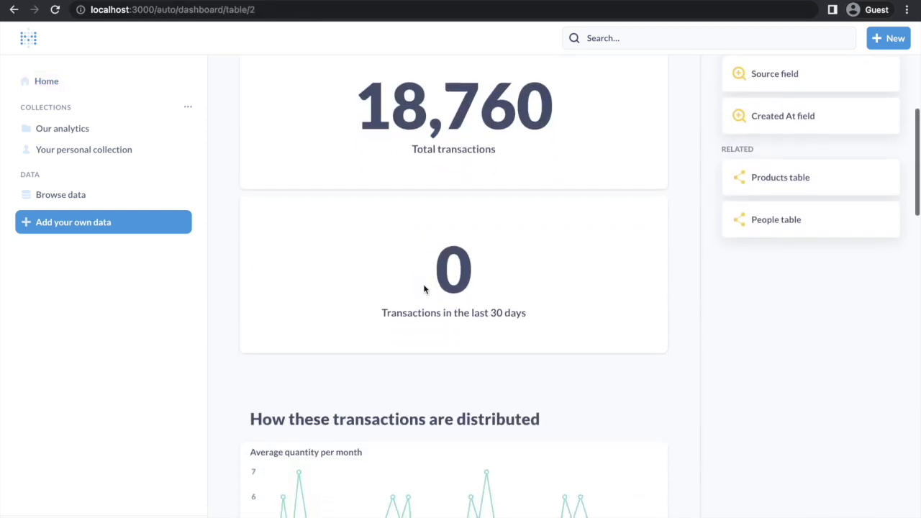
scroll(424, 289, "down", 1)
scroll(424, 289, "down", 2)
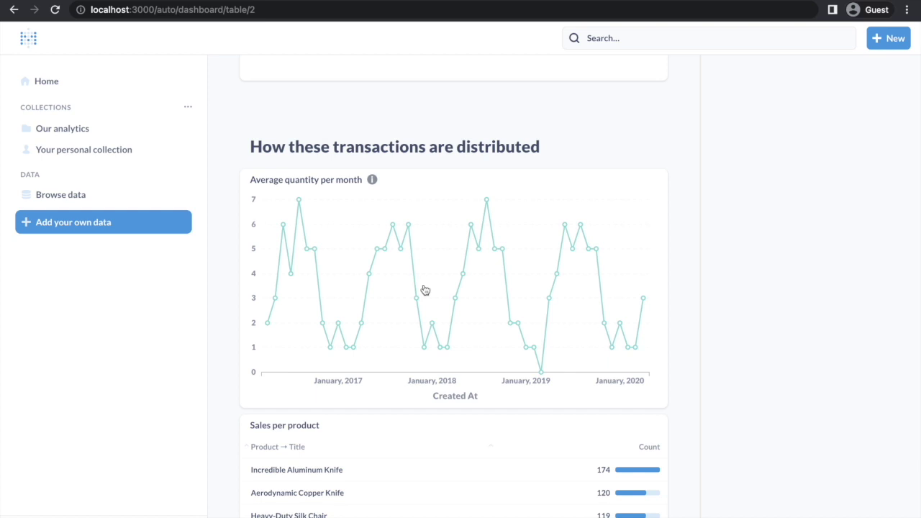
scroll(425, 289, "down", 2)
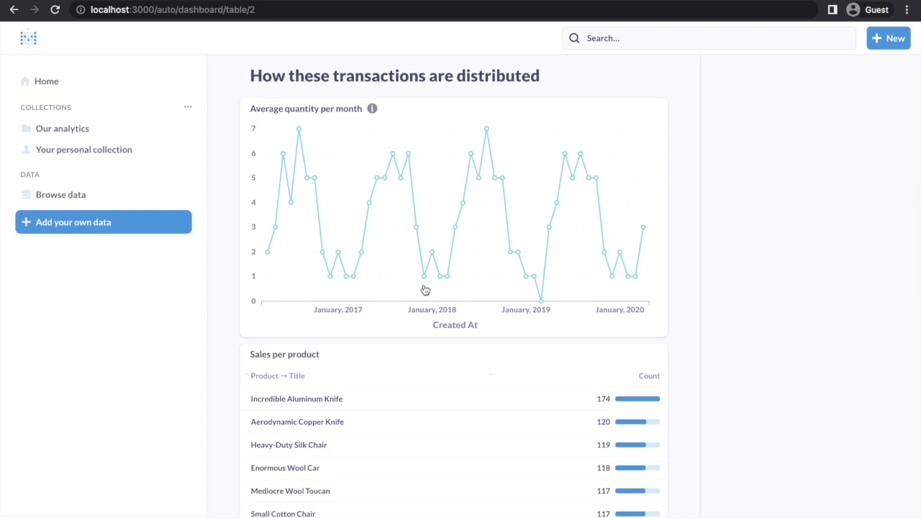
scroll(424, 289, "down", 2)
scroll(423, 288, "down", 8)
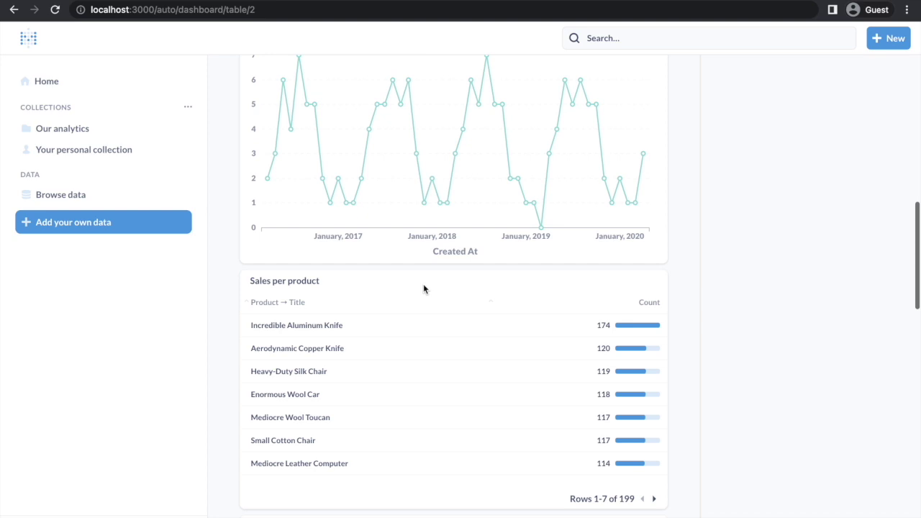
scroll(423, 288, "down", 10)
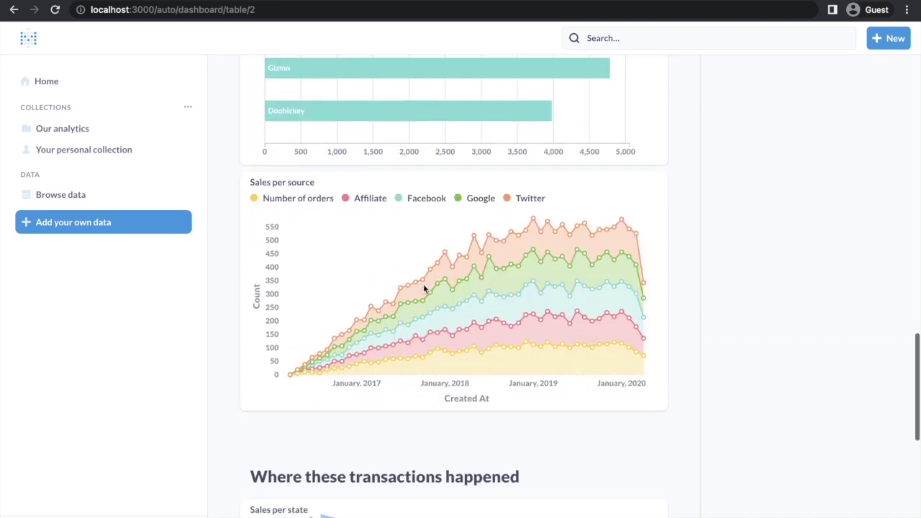
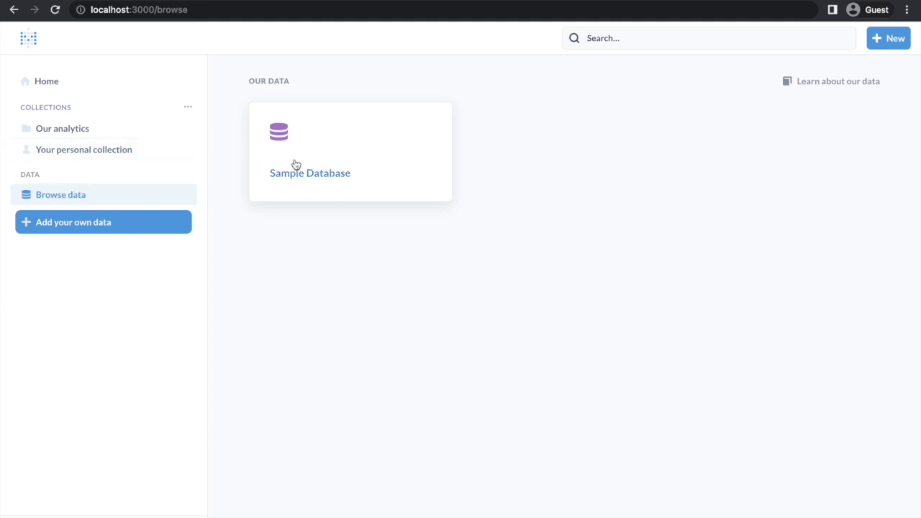
Step: Open the Orders table's reference details page from the Sample Database
left_click(327, 149)
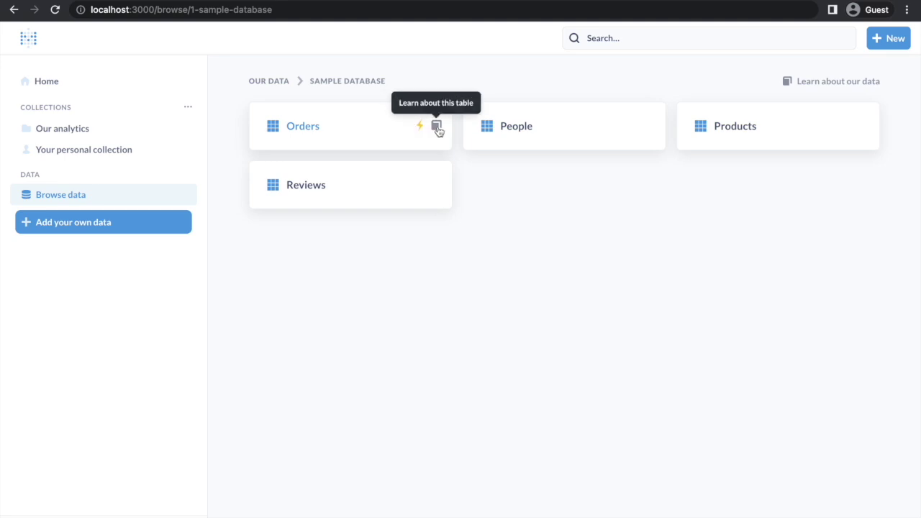
left_click(436, 127)
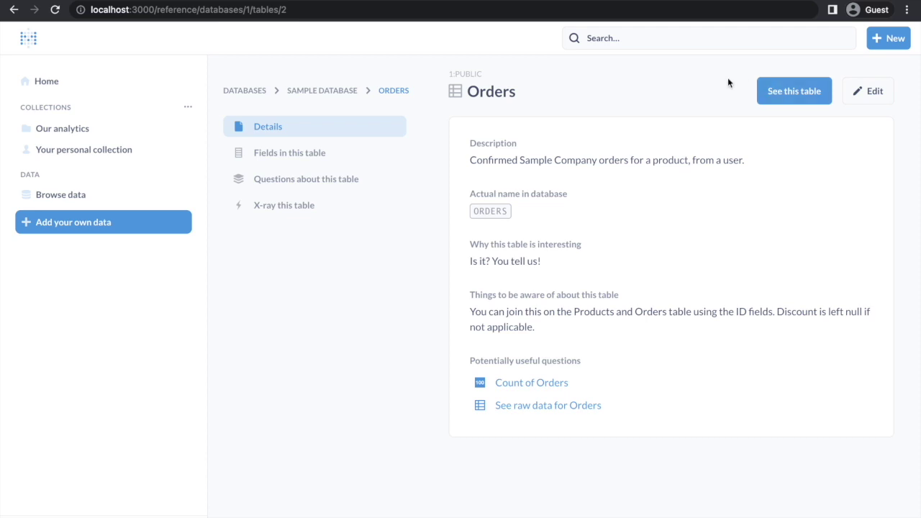
Step: Browse the Orders fields list in edit mode, then view Questions about Orders
left_click(295, 153)
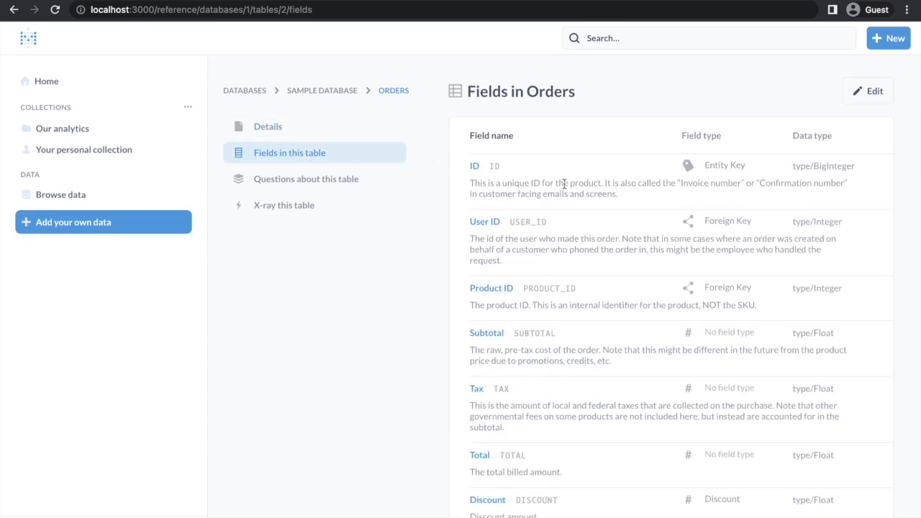
left_click_drag(791, 169, 854, 166)
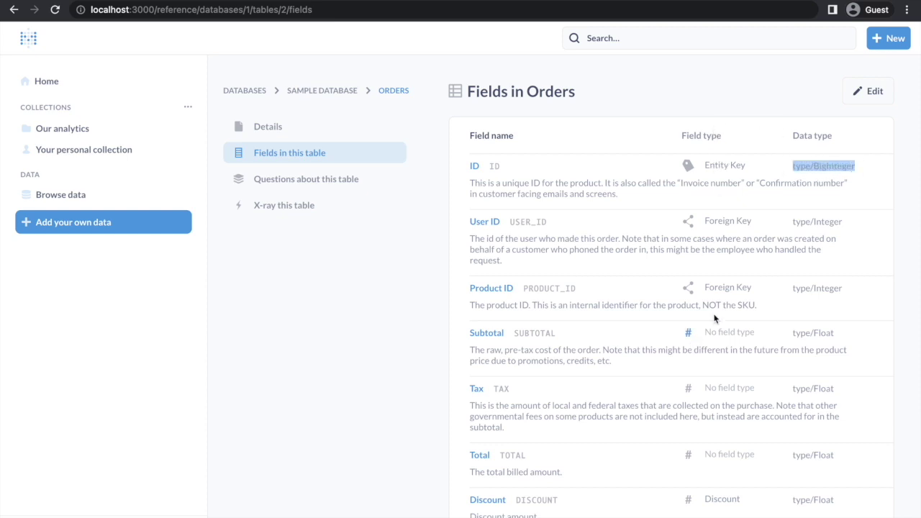
left_click(866, 90)
scroll(744, 278, "down", 1)
scroll(743, 278, "down", 4)
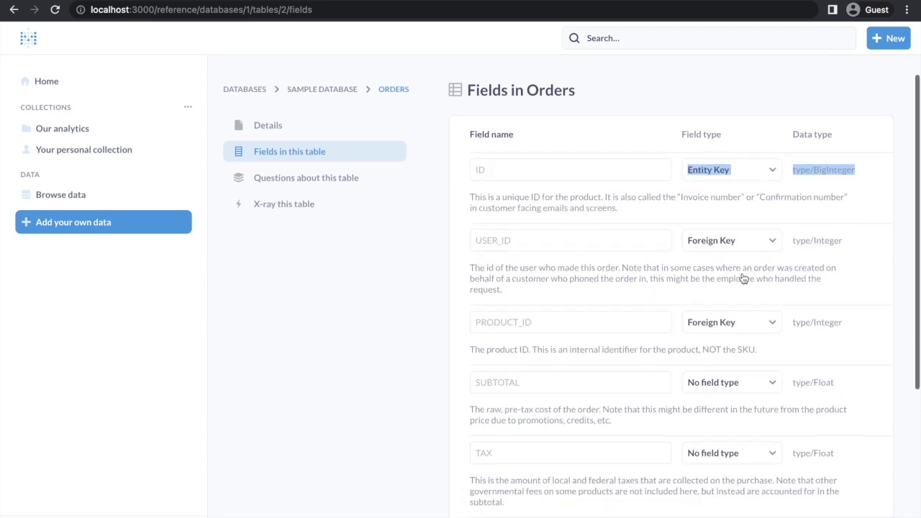
scroll(742, 277, "up", 1)
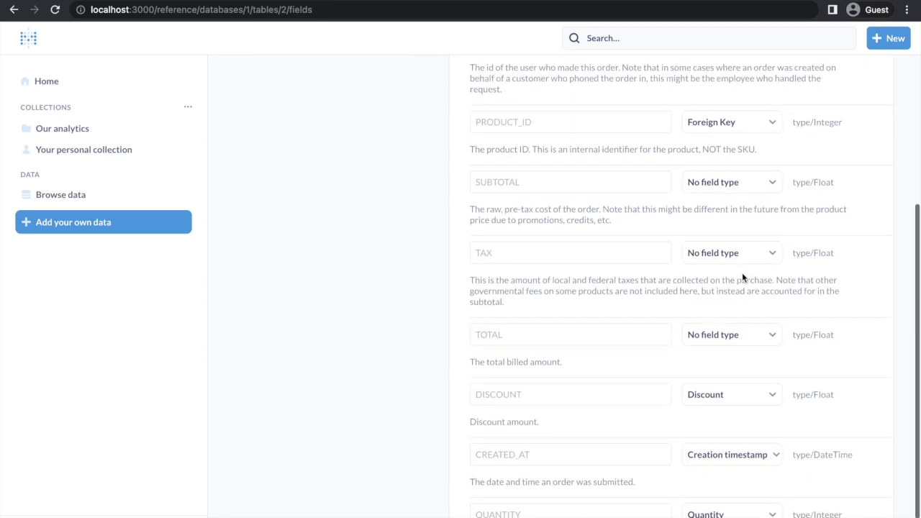
scroll(702, 265, "up", 4)
left_click(293, 216)
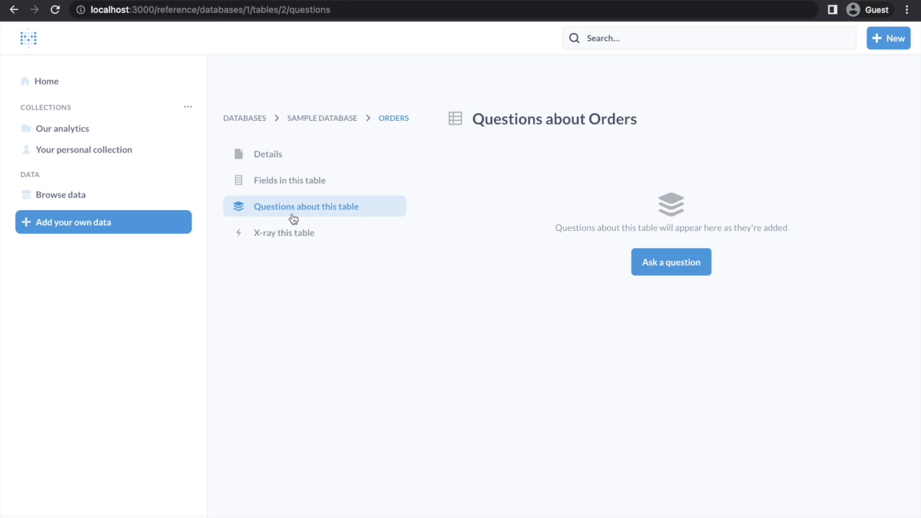
Step: Run an X-ray of the Orders table, showing 18,760 transactions
left_click(291, 241)
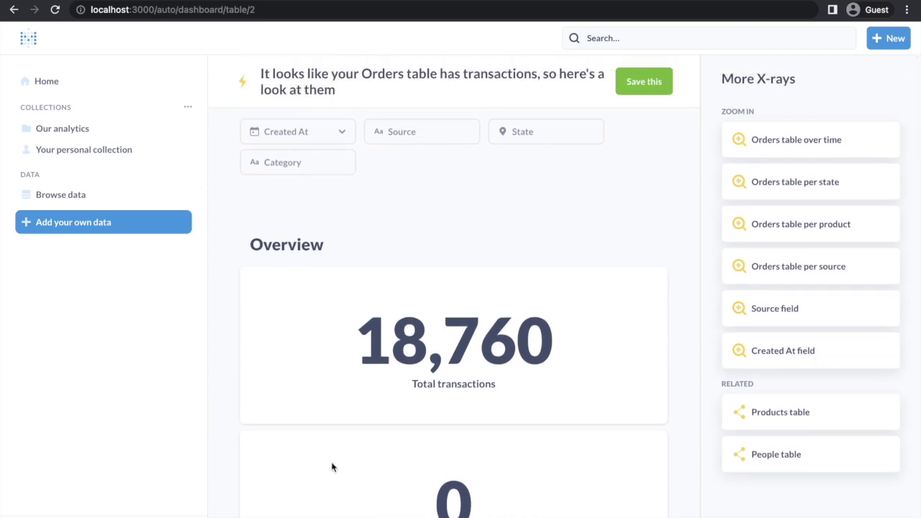
scroll(331, 467, "down", 15)
scroll(332, 467, "up", 9)
scroll(332, 466, "up", 4)
scroll(332, 467, "left", 5)
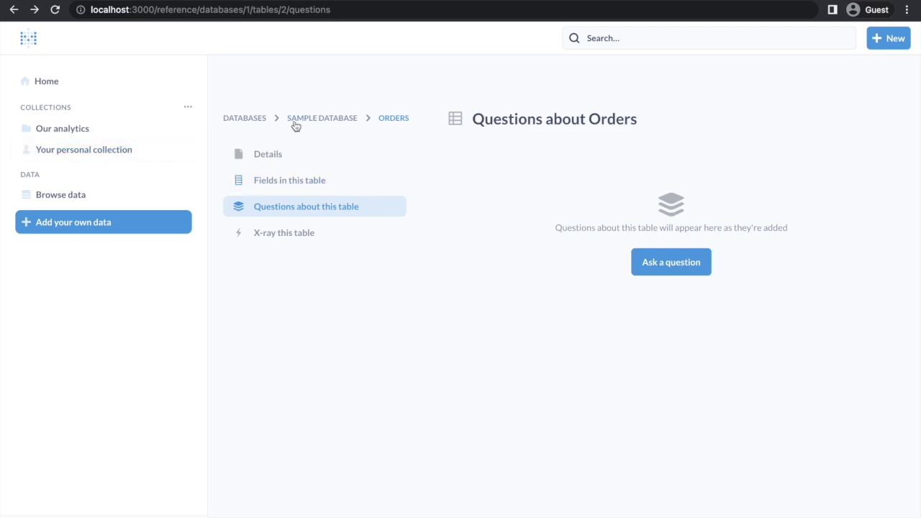
Step: Navigate back through the databases list to browse the Sample Database's four tables
left_click(294, 125)
left_click(259, 118)
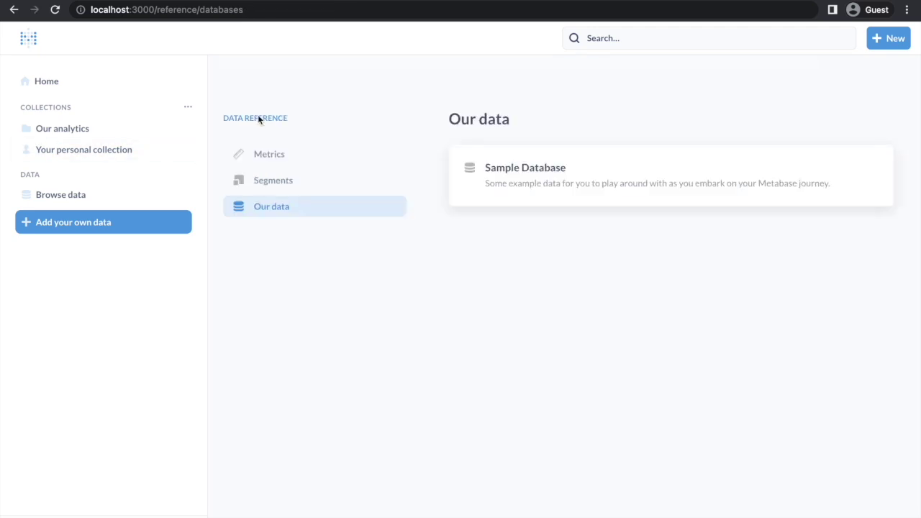
left_click(531, 166)
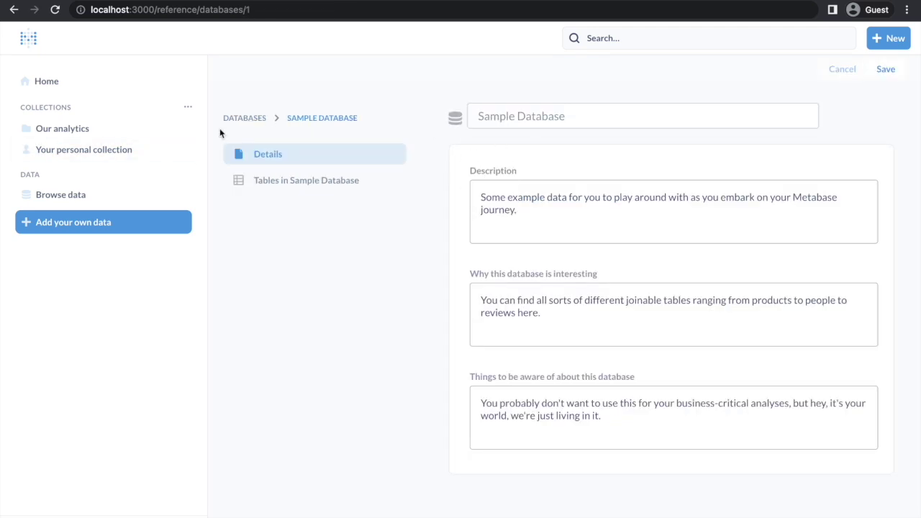
left_click(26, 197)
left_click(342, 142)
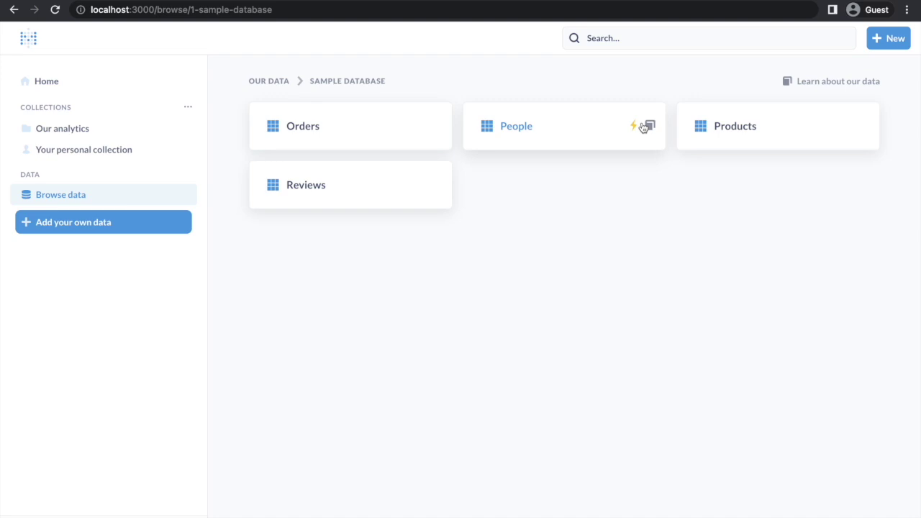
Step: Open the raw People table from the Sample Database
left_click(522, 126)
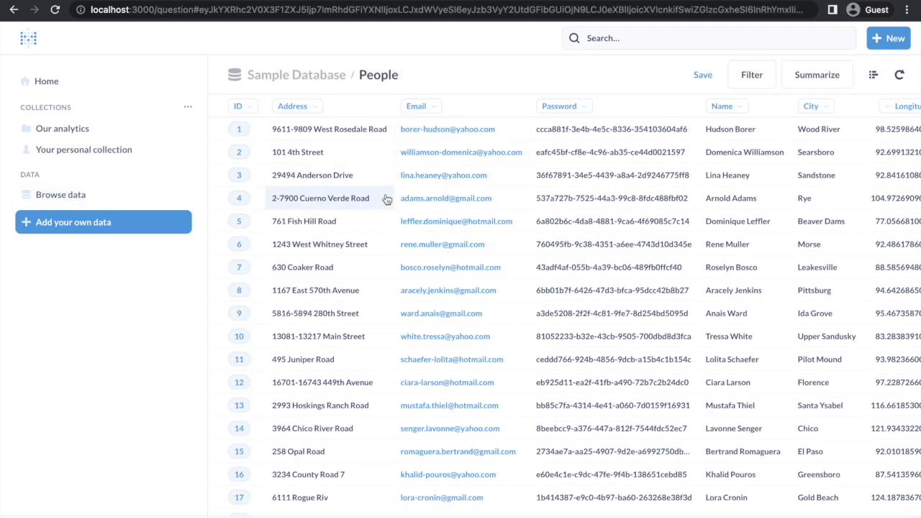
scroll(623, 267, "down", 7)
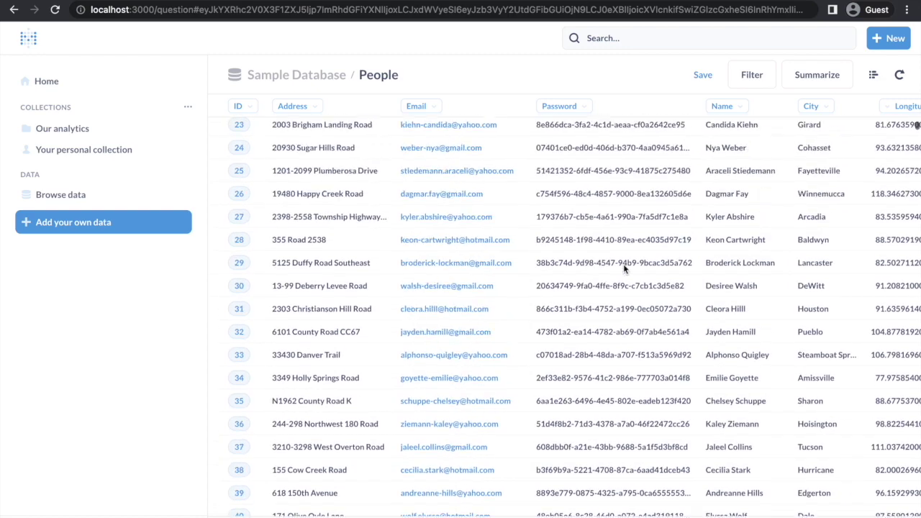
scroll(623, 266, "up", 7)
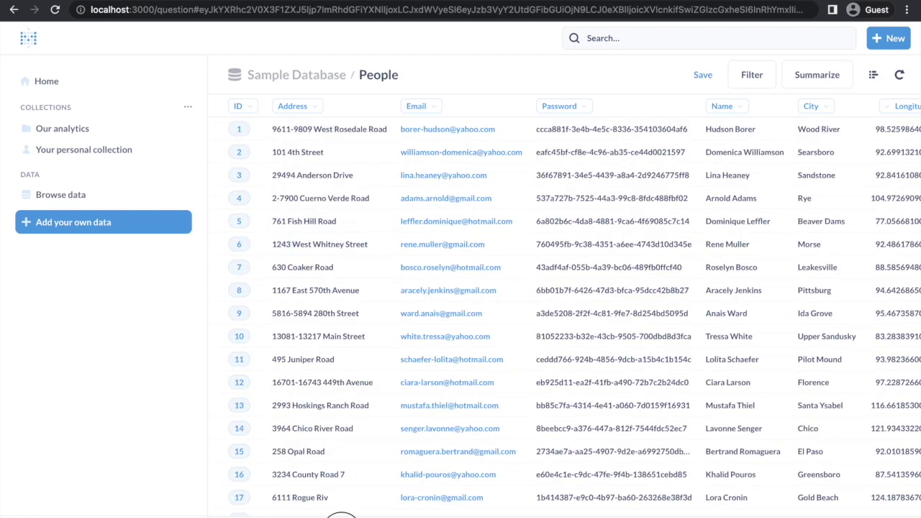
Step: Review the People columns in the Table options sidebar, then close it
left_click(341, 514)
scroll(103, 371, "down", 1)
scroll(102, 372, "down", 1)
scroll(101, 322, "up", 3)
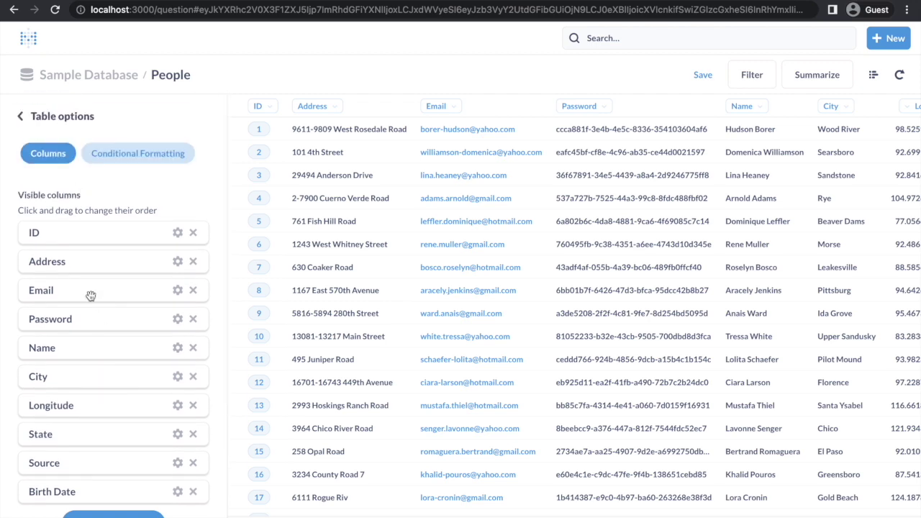
scroll(91, 295, "down", 2)
scroll(91, 295, "up", 2)
left_click(113, 514)
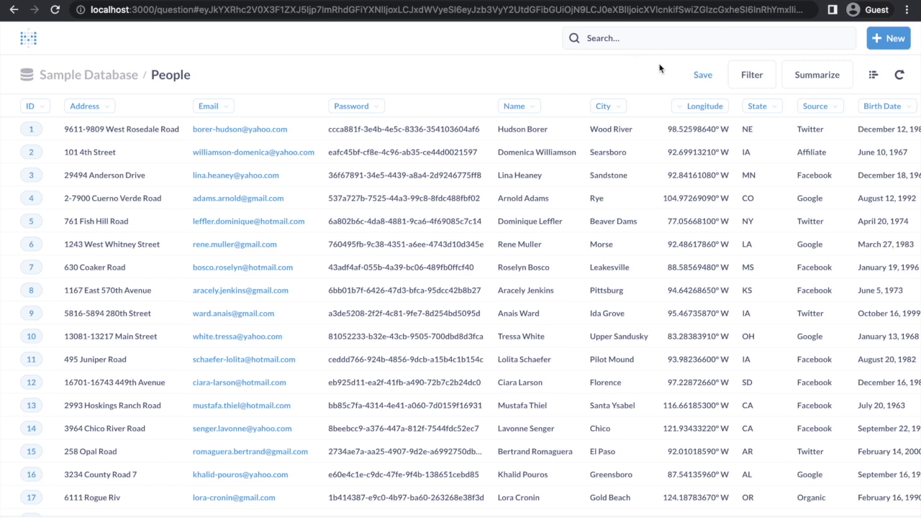
Step: Open the Filter by sidebar and browse People fields like City, State, Source and Zip
left_click(761, 84)
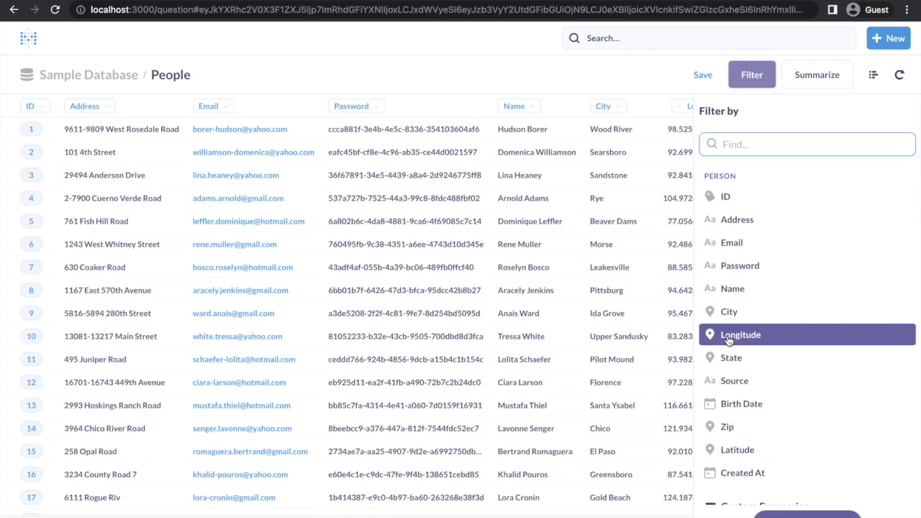
scroll(740, 334, "down", 1)
scroll(739, 331, "up", 1)
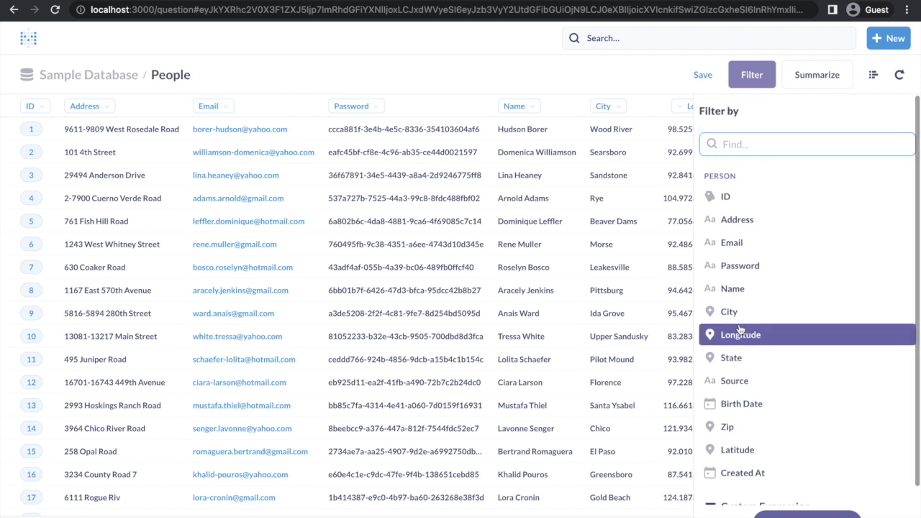
key("Down")
key("Down")
key("Up")
key("Up")
key("Up")
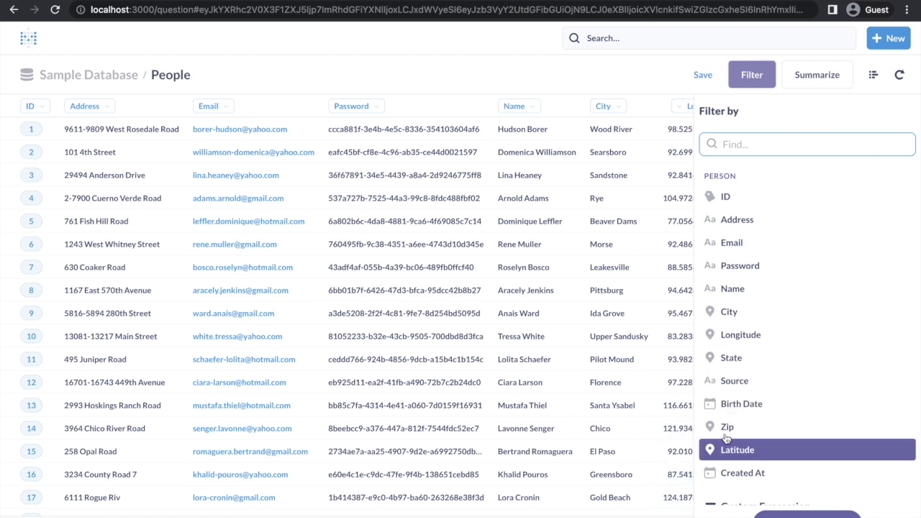
scroll(725, 437, "down", 1)
scroll(766, 317, "up", 1)
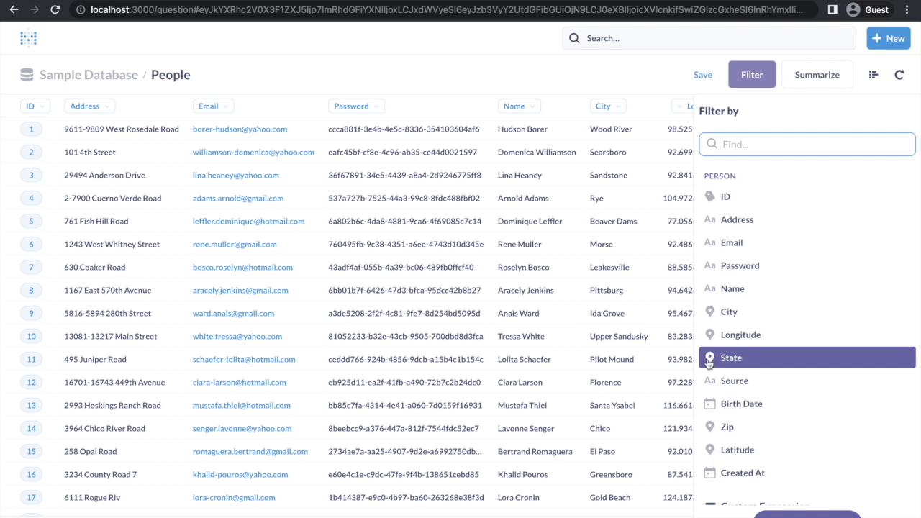
left_click(611, 87)
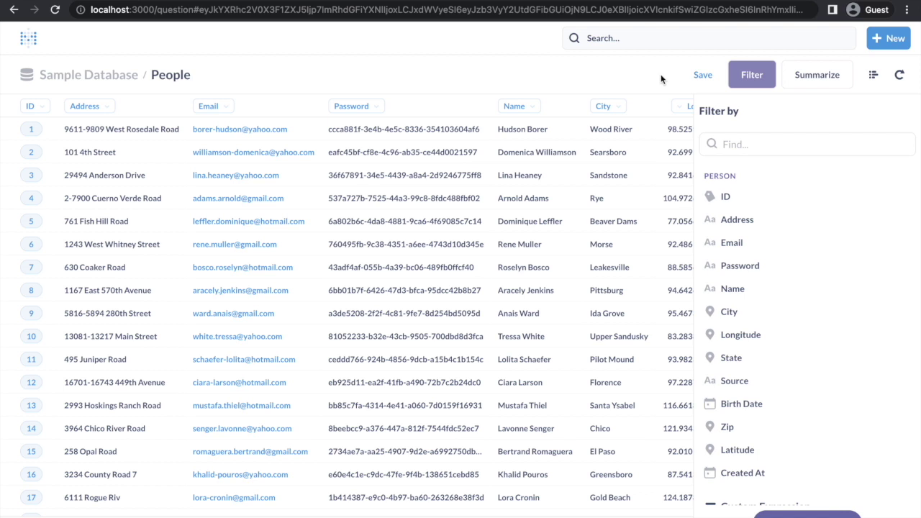
Step: Summarize People as Count grouped by State, producing the Count by State US map
left_click(814, 80)
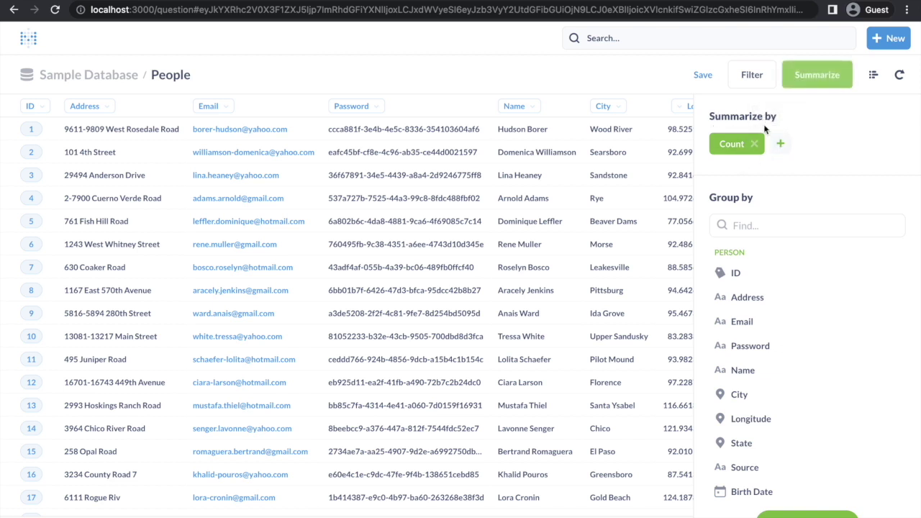
left_click(755, 226)
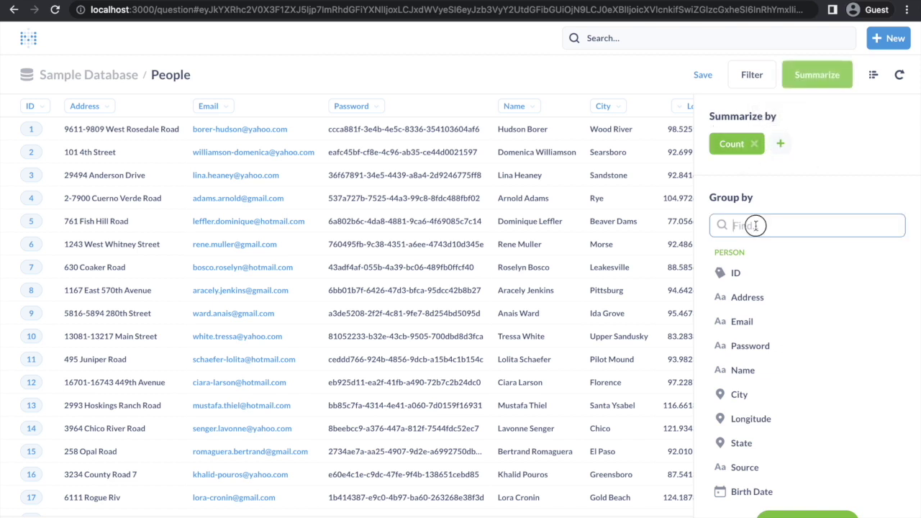
left_click(739, 397)
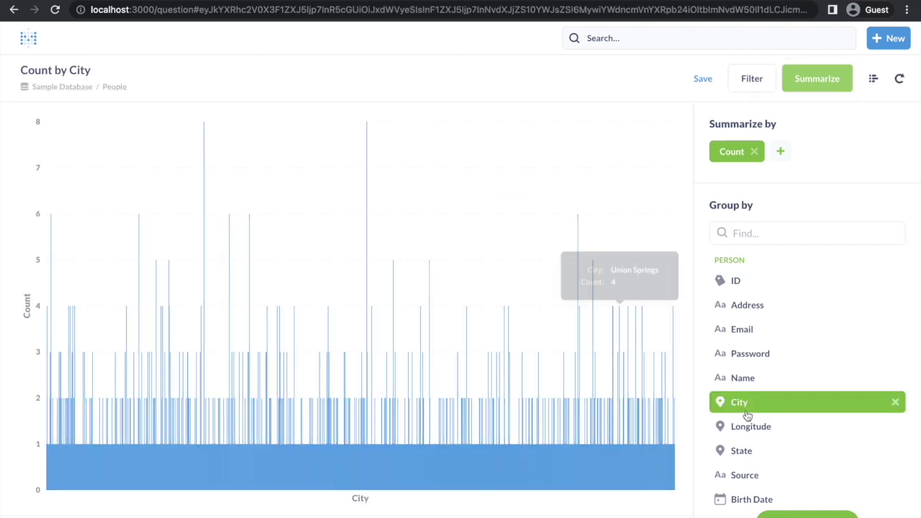
left_click(743, 451)
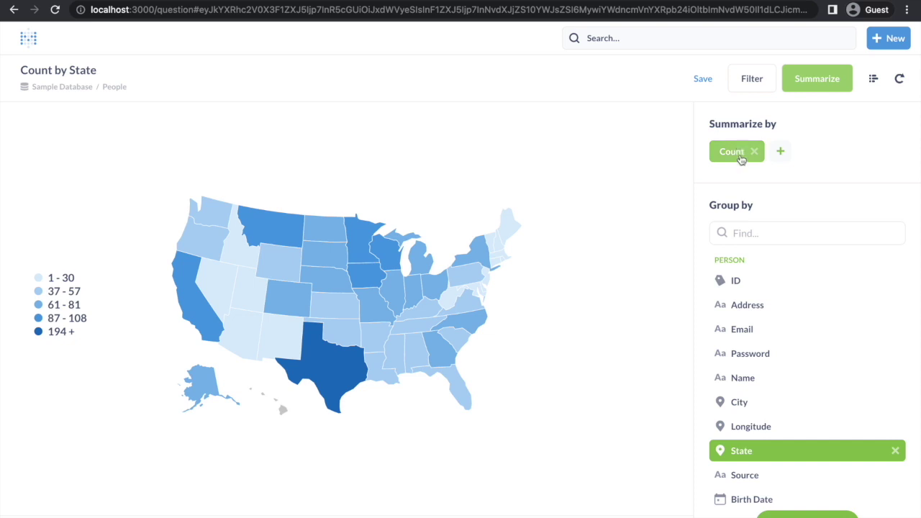
mouse_move(387, 288)
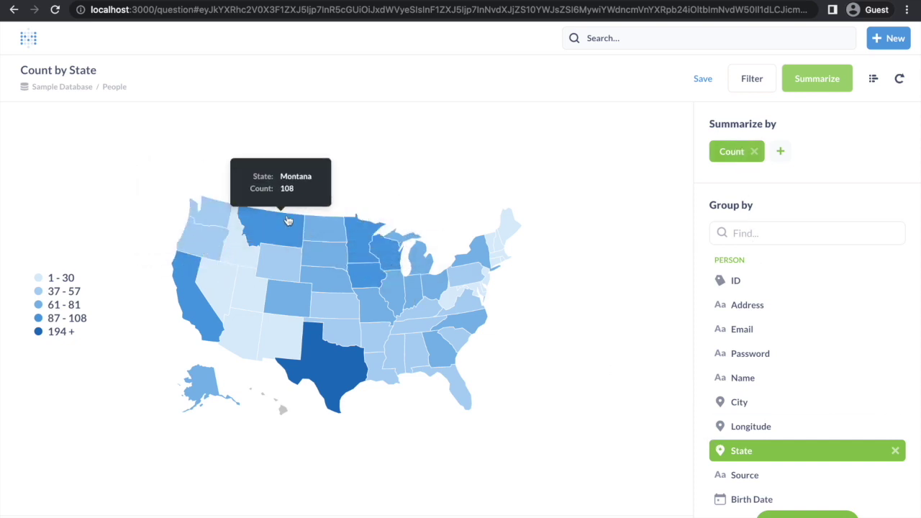
mouse_move(344, 388)
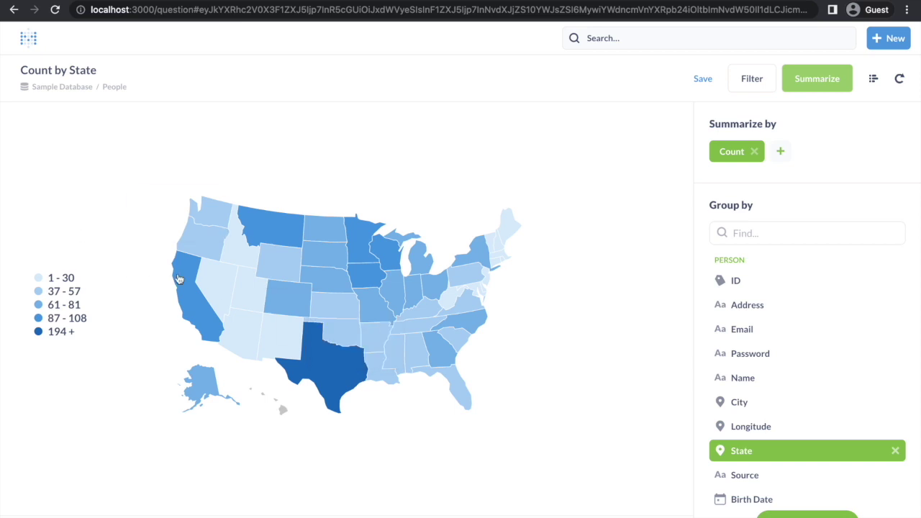
mouse_move(187, 280)
mouse_move(255, 323)
mouse_move(485, 284)
scroll(782, 360, "down", 1)
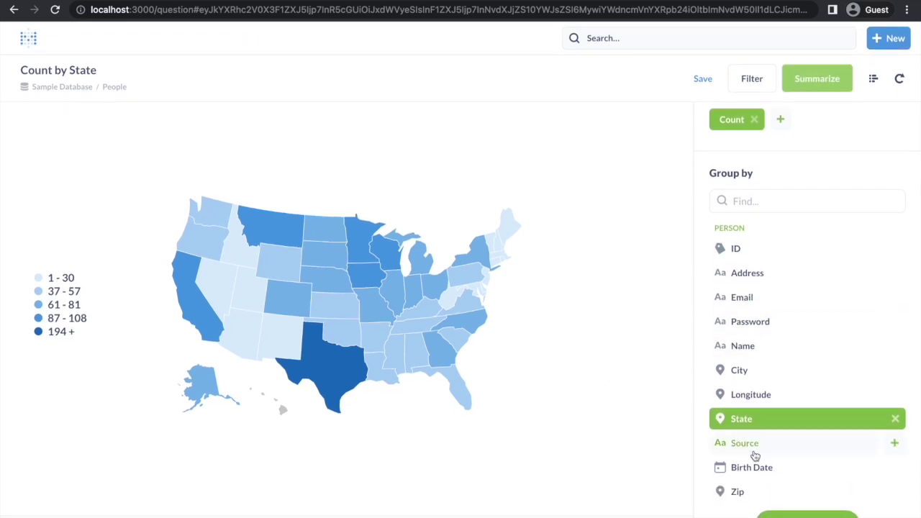
Step: Save the map question under the name 'People, Count, Grouped by State'
left_click(789, 512)
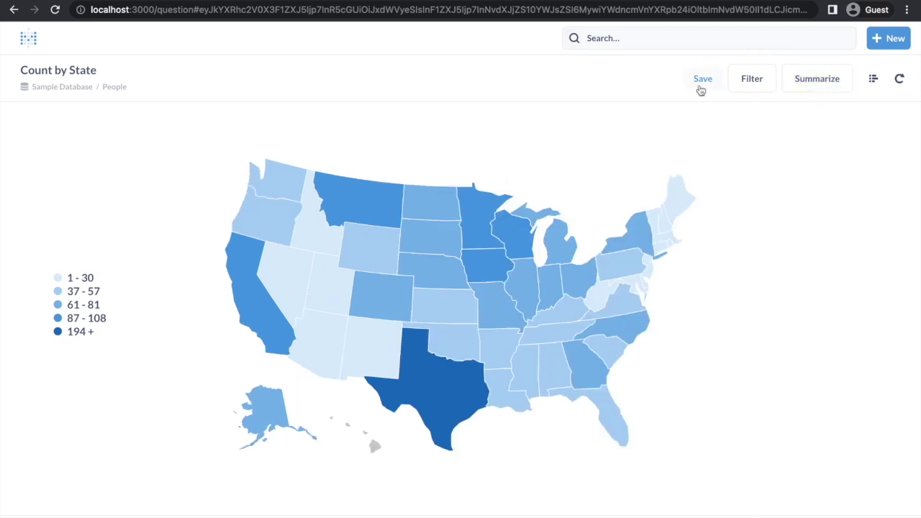
left_click(703, 82)
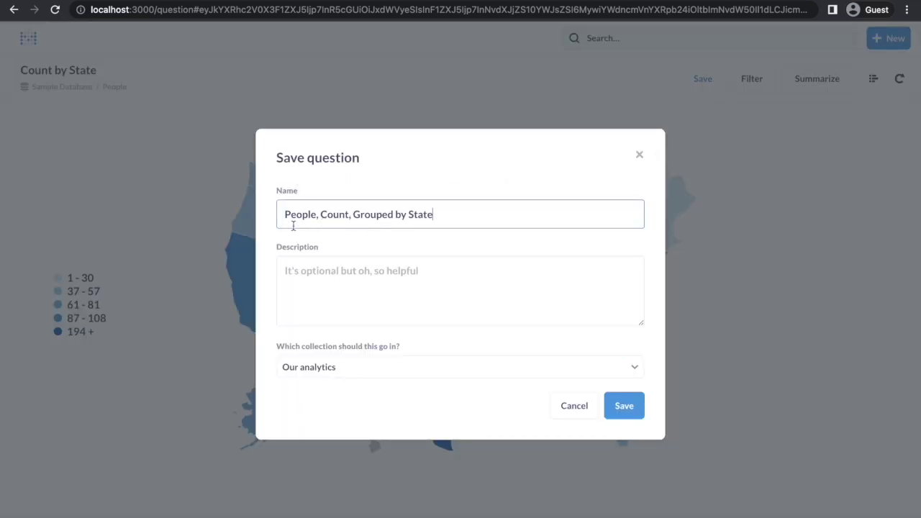
left_click_drag(427, 221, 249, 217)
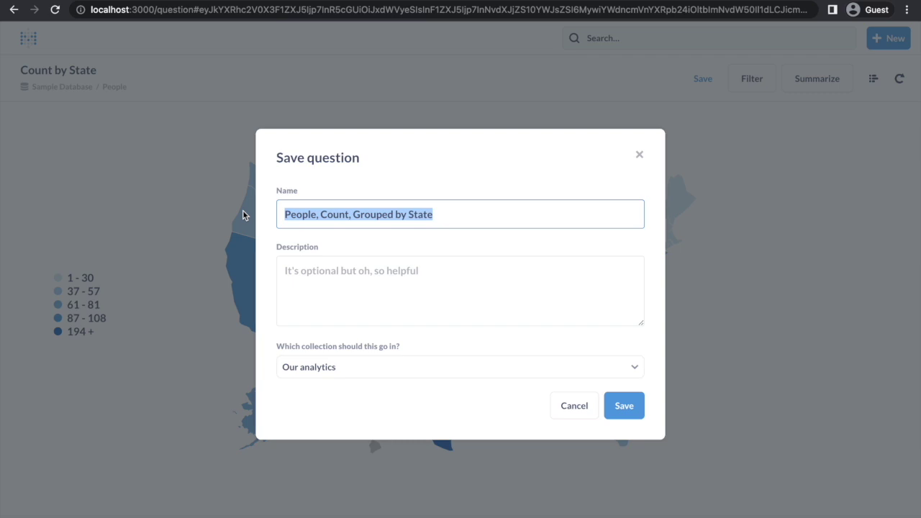
left_click(243, 210)
left_click(338, 285)
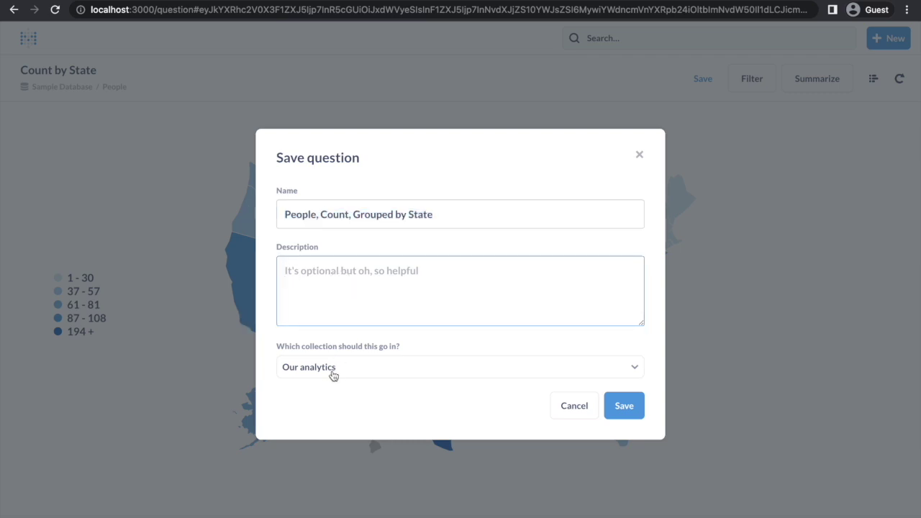
left_click(634, 412)
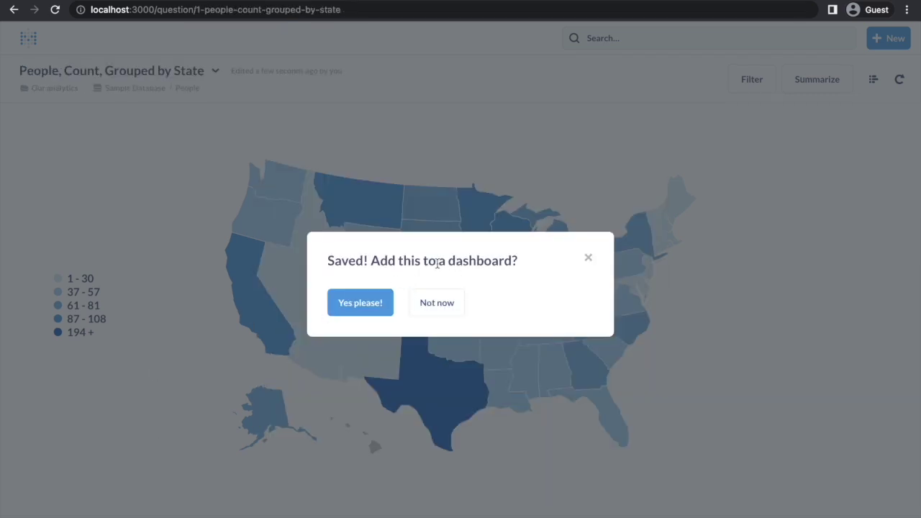
Step: Add it to a new dashboard in My personal collection named 'My Dashboard'
left_click(374, 303)
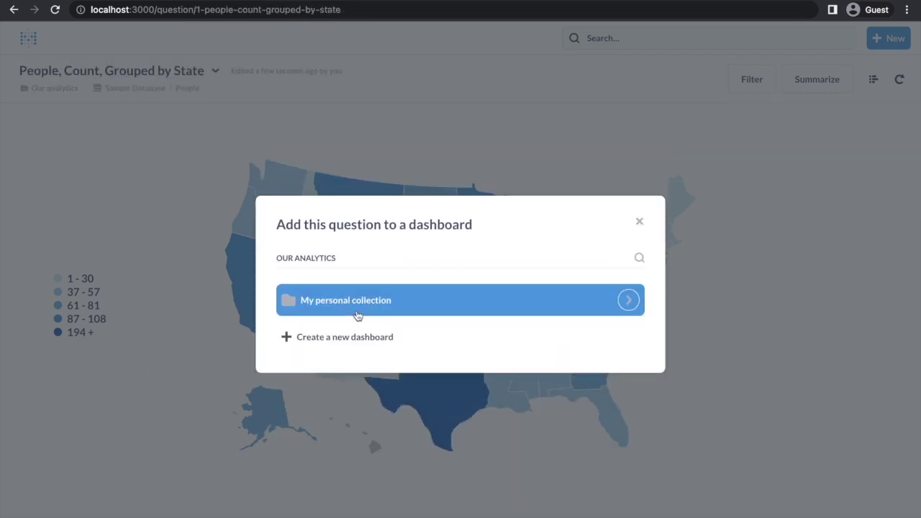
left_click(382, 307)
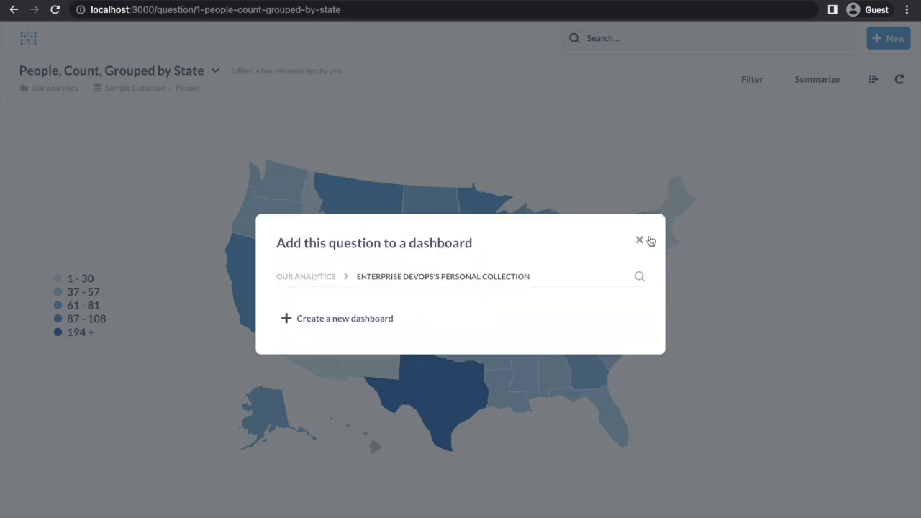
left_click(360, 316)
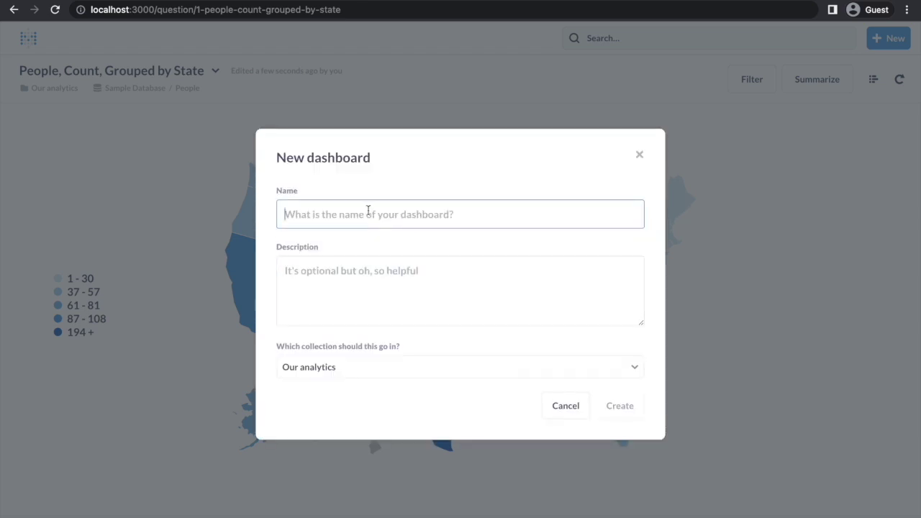
type("My Dashboard")
Step: Create My Dashboard, enlarge the state map card to show its legend, and save it
left_click(608, 404)
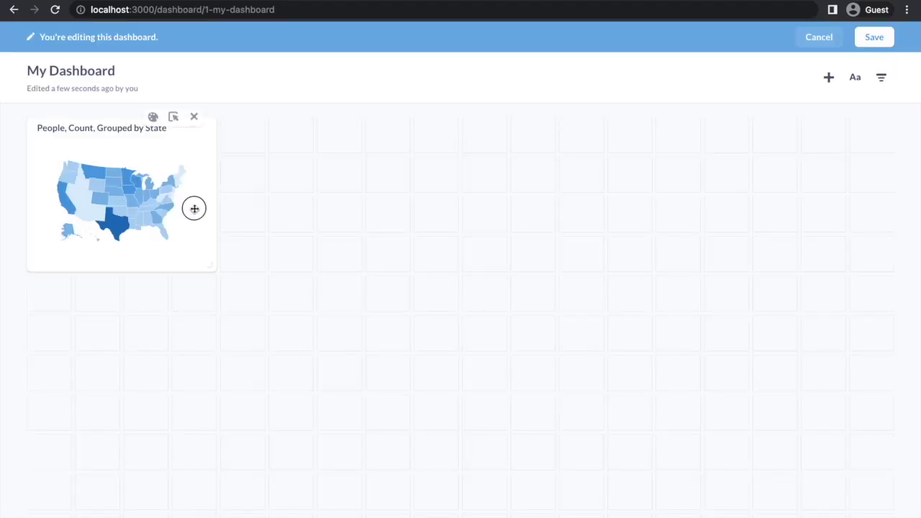
left_click_drag(212, 263, 295, 337)
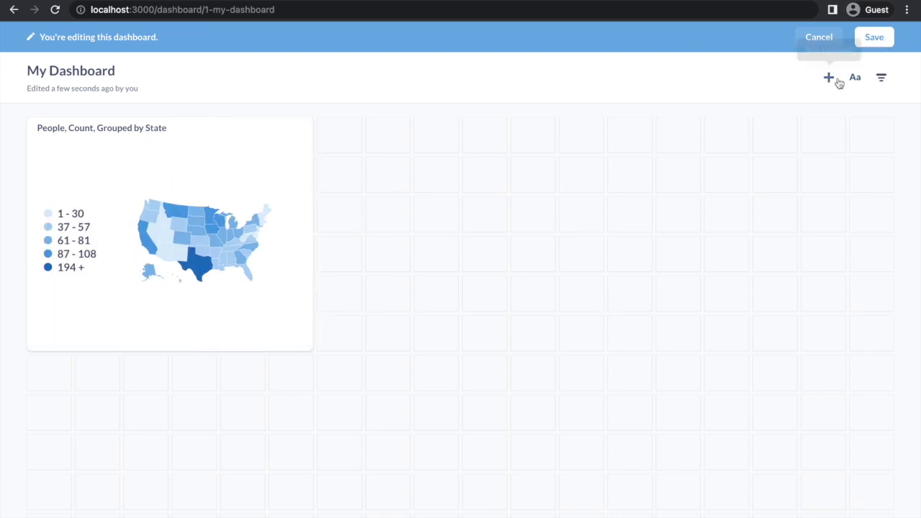
left_click_drag(121, 167, 162, 173)
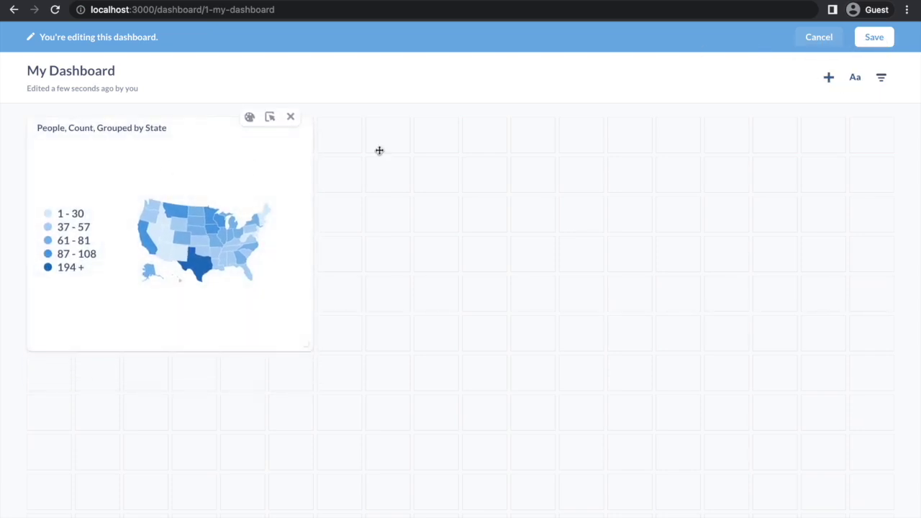
left_click(874, 37)
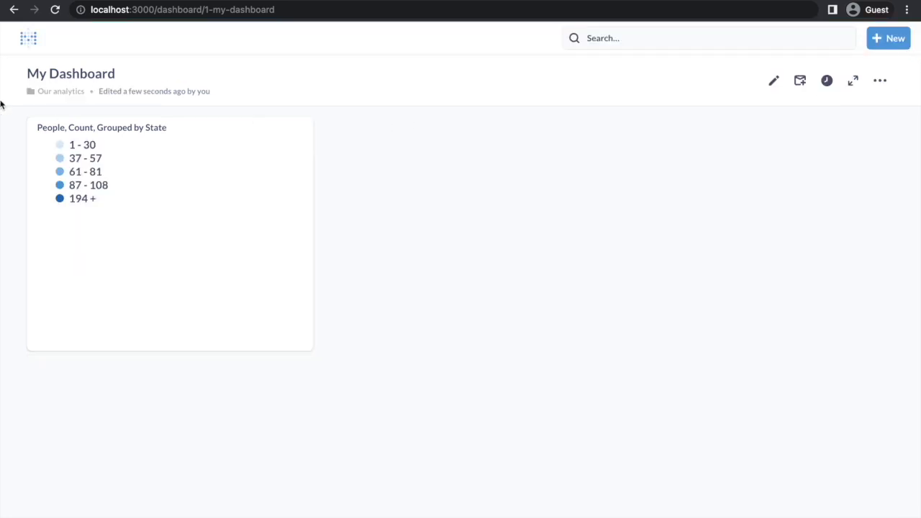
left_click(33, 50)
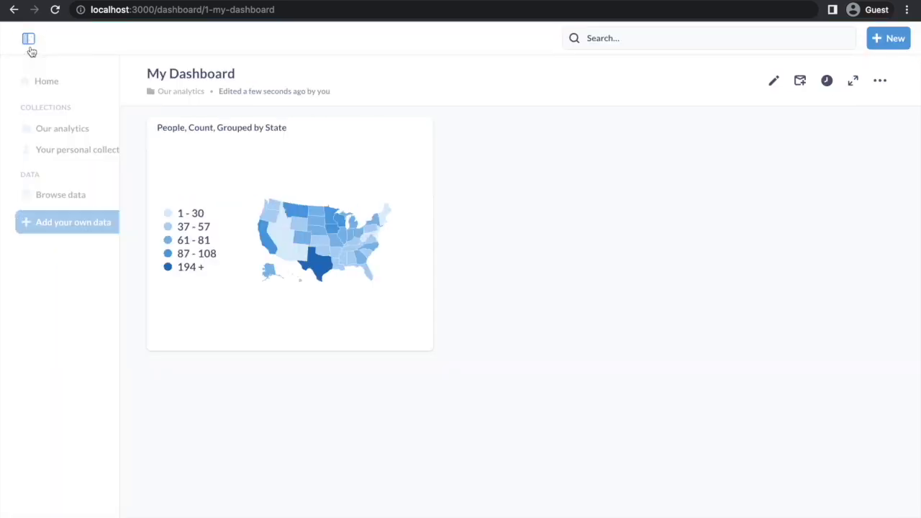
Step: Open the Orders table from the Sample Database in the data browser
left_click(68, 204)
left_click(322, 154)
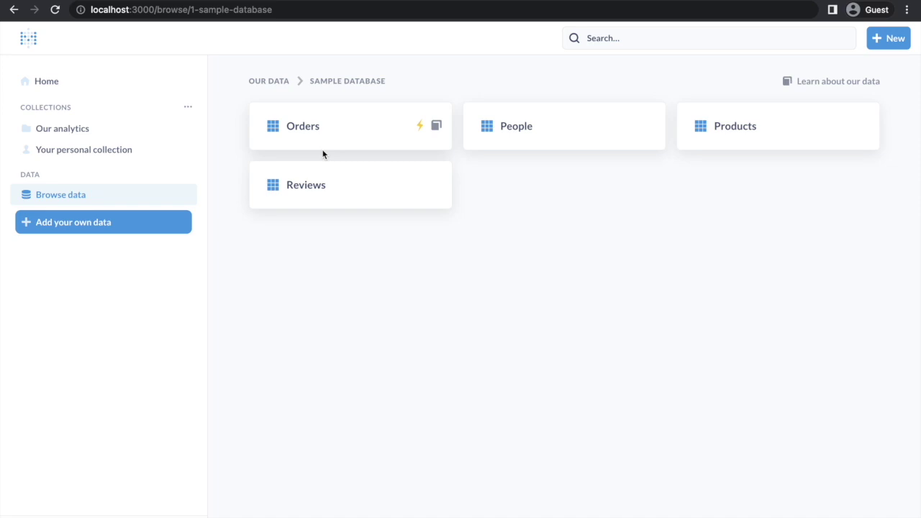
left_click(308, 137)
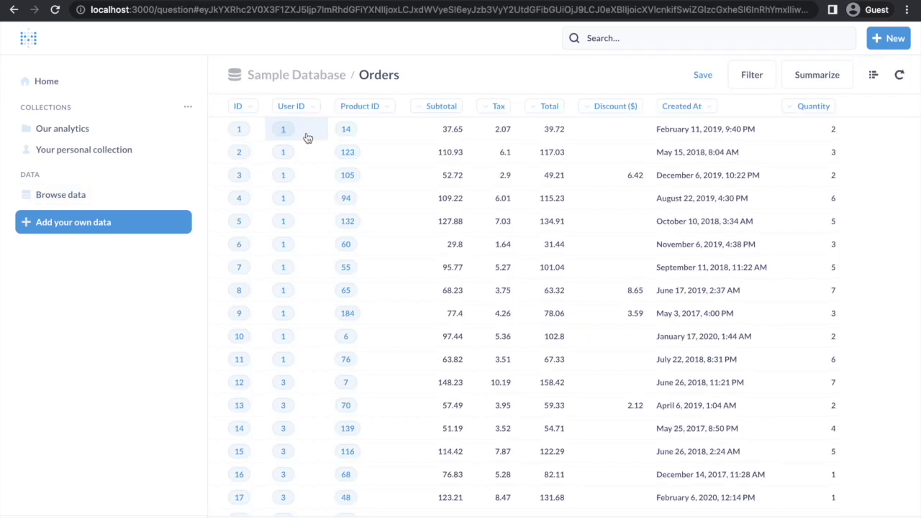
Step: Filter the orders to Total greater than 100
left_click(754, 80)
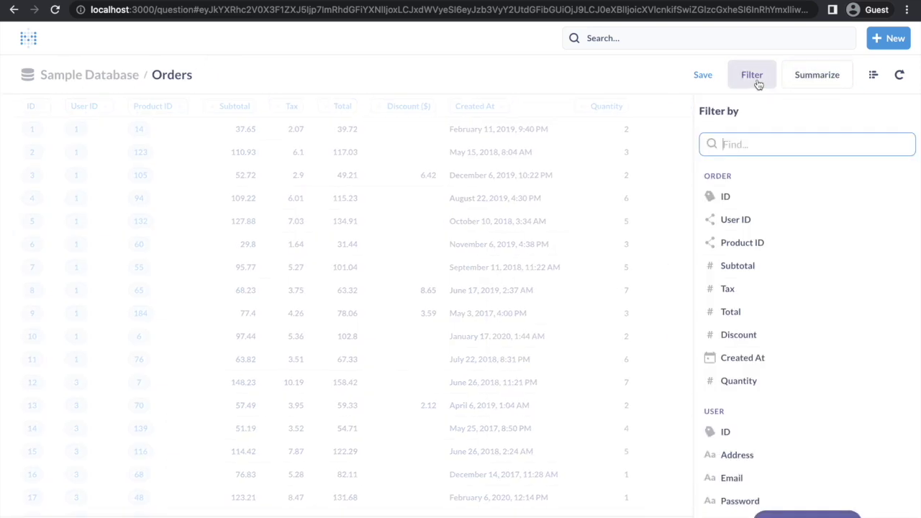
left_click(748, 312)
left_click(732, 151)
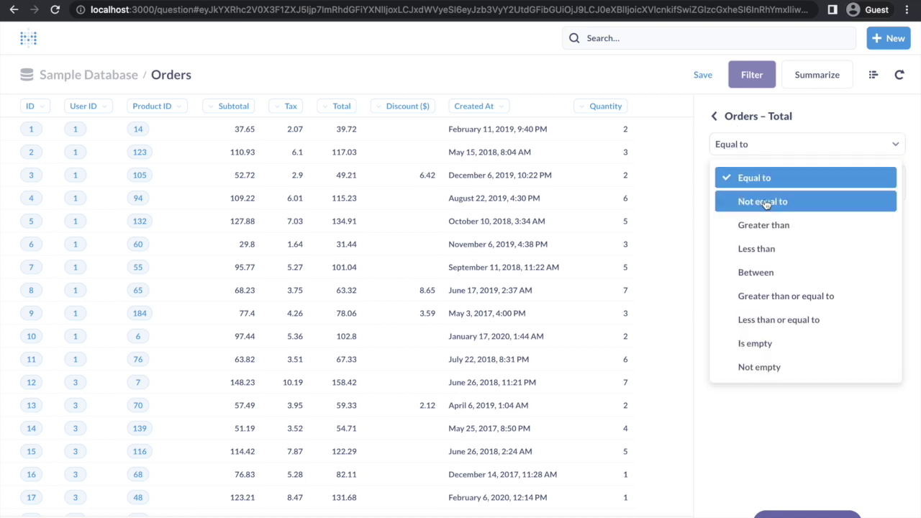
left_click(768, 230)
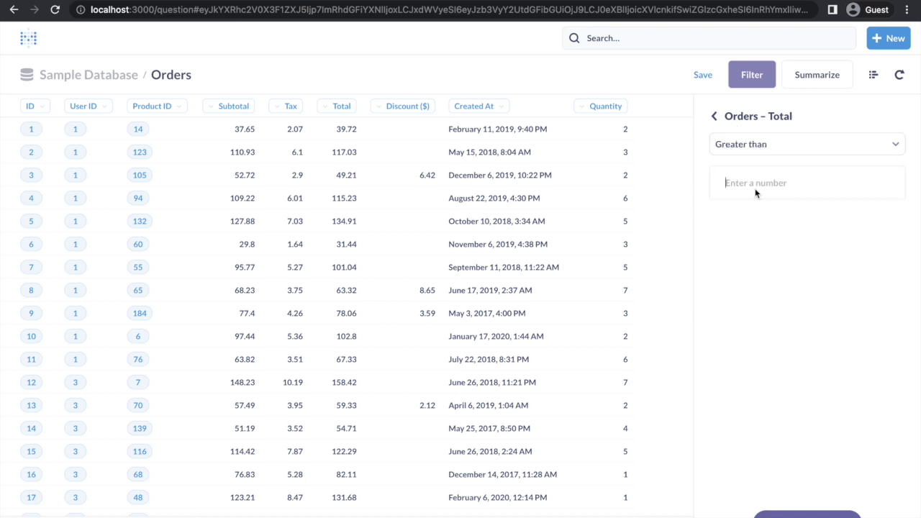
type("100")
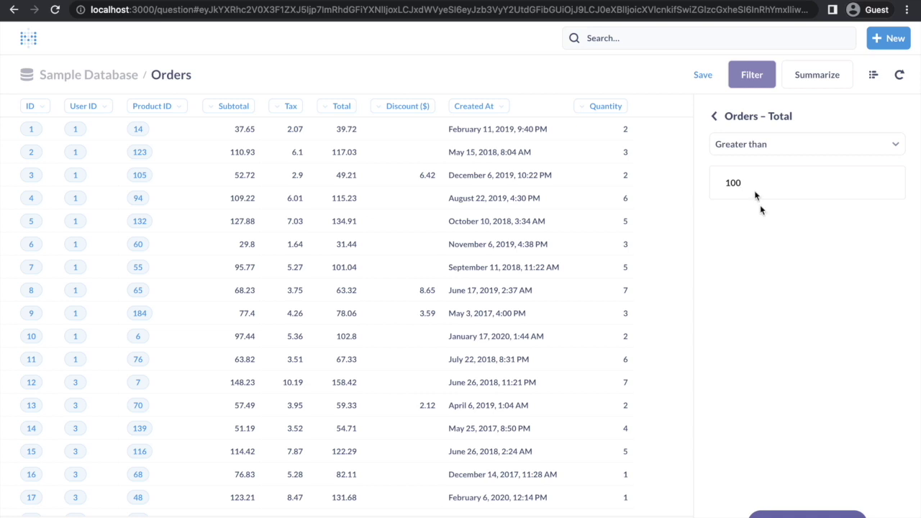
left_click(823, 511)
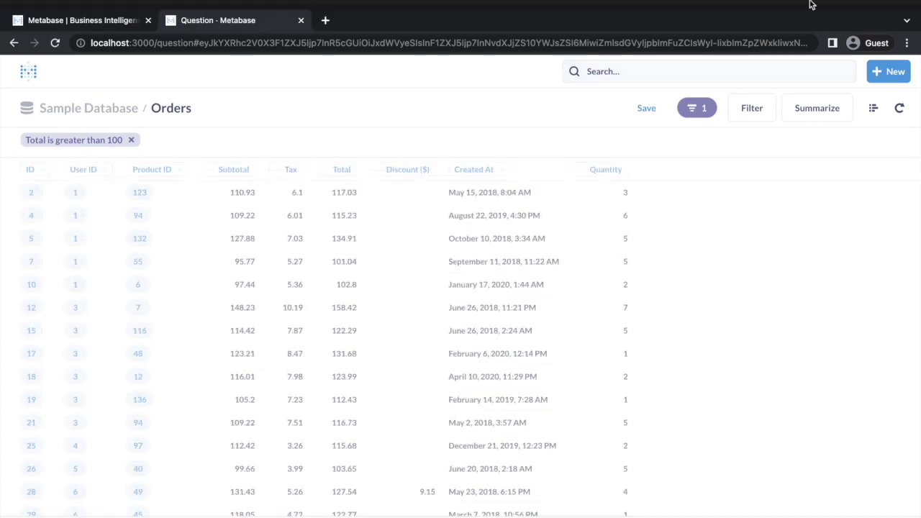
Step: Summarize the filtered orders as Count by User → State, shown as a US map
left_click(814, 83)
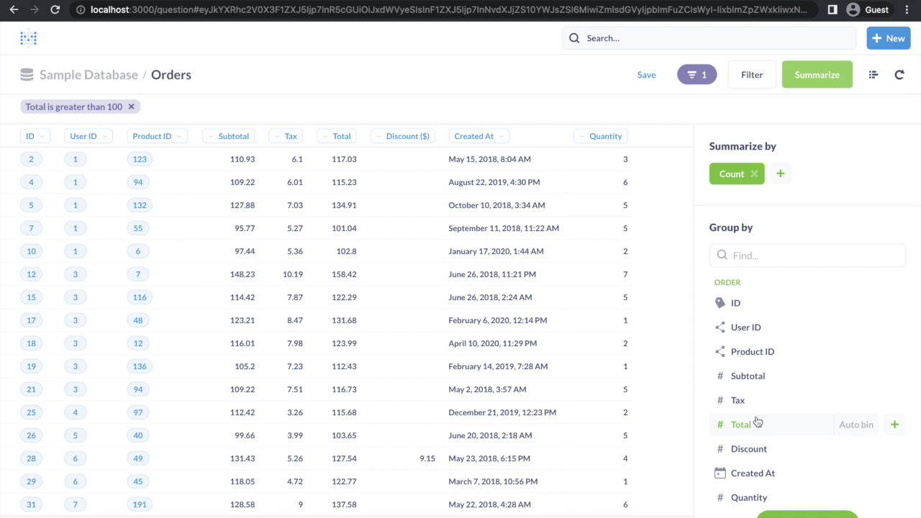
scroll(757, 422, "down", 4)
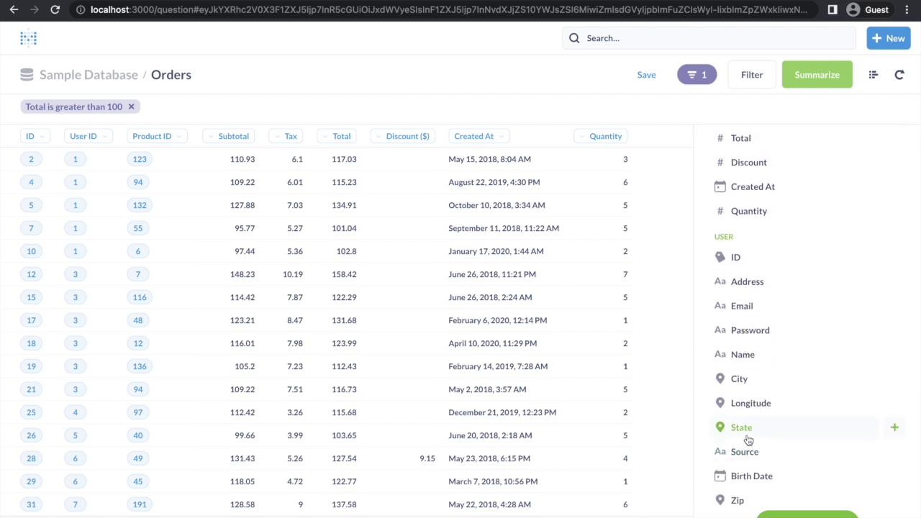
left_click(745, 431)
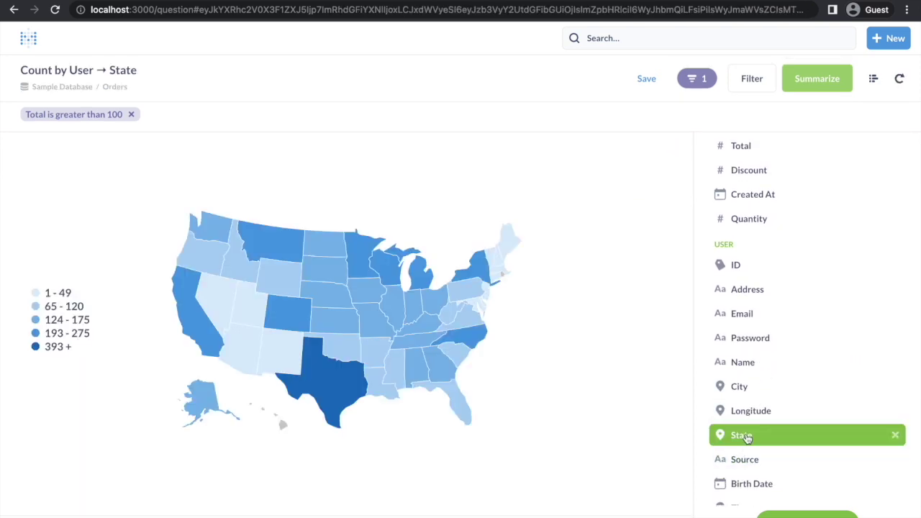
mouse_move(320, 389)
scroll(752, 315, "up", 2)
scroll(753, 317, "up", 2)
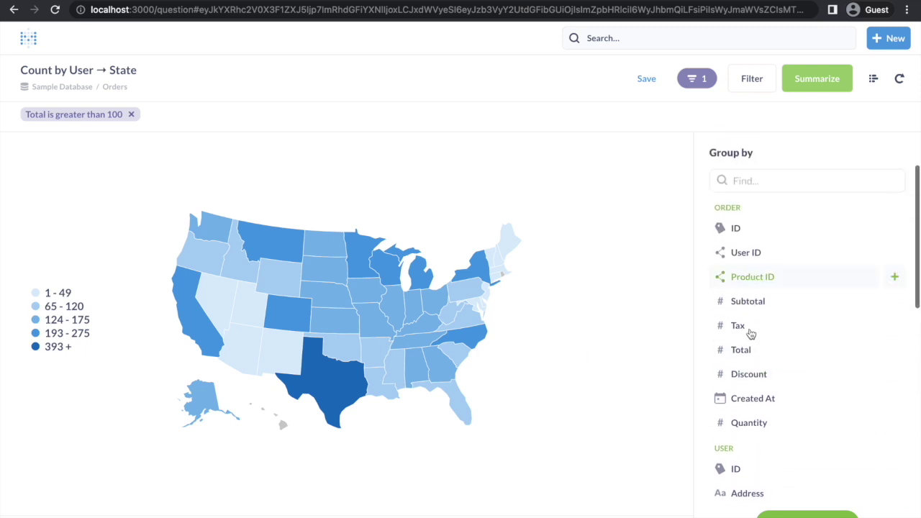
Step: Regroup the over-100 order count by Created At: Month, giving a monthly line chart
left_click(748, 404)
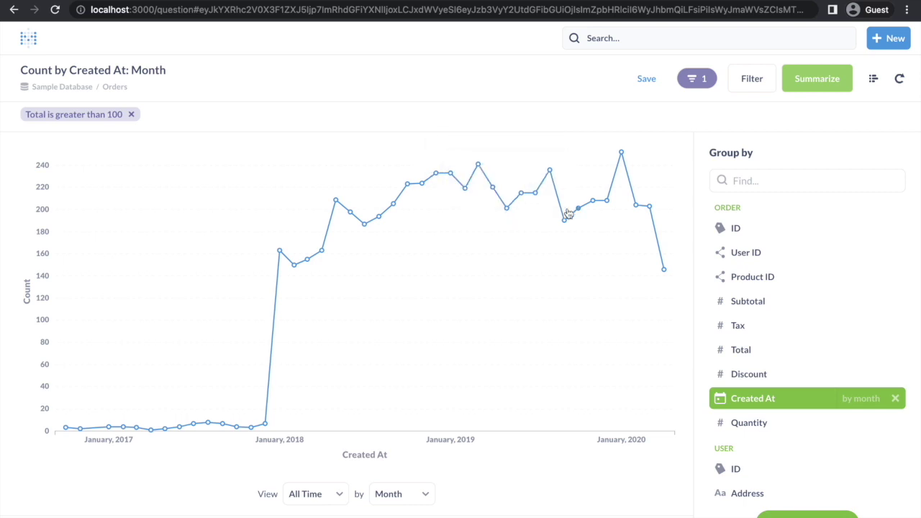
scroll(808, 302, "up", 2)
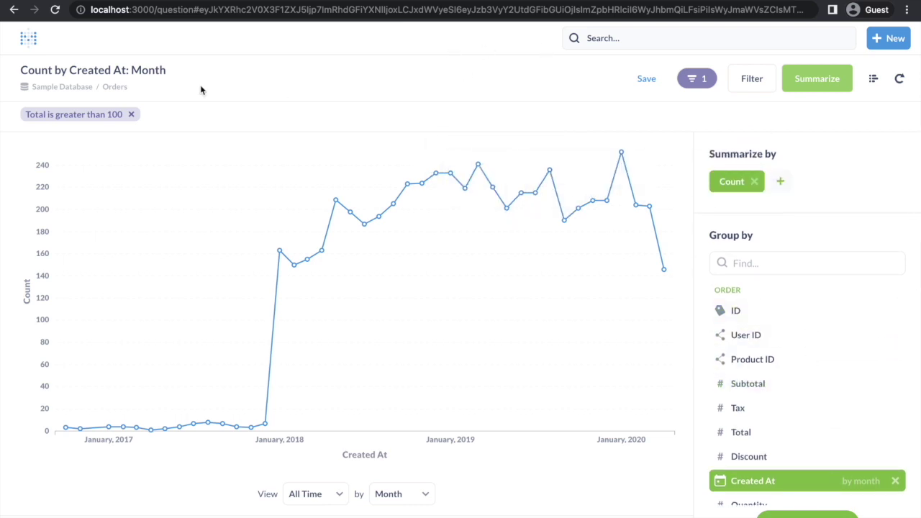
left_click(750, 78)
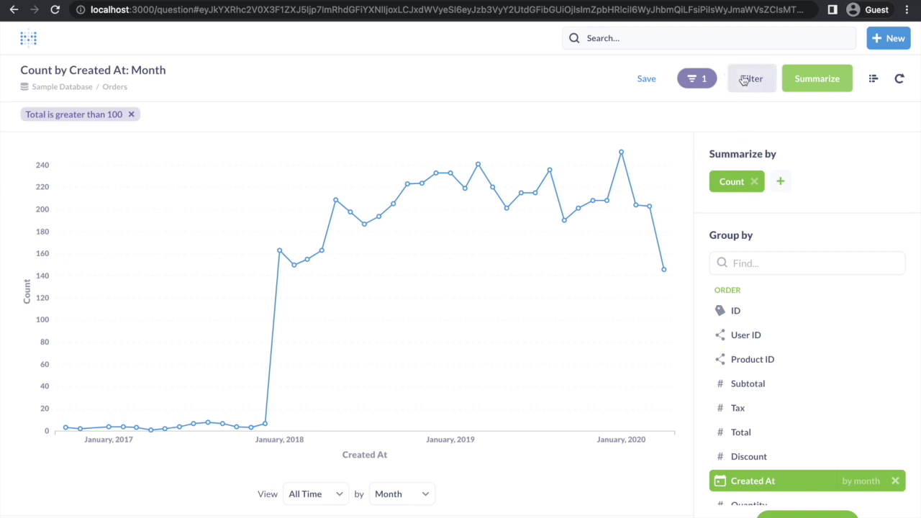
scroll(735, 271, "down", 2)
scroll(736, 271, "up", 2)
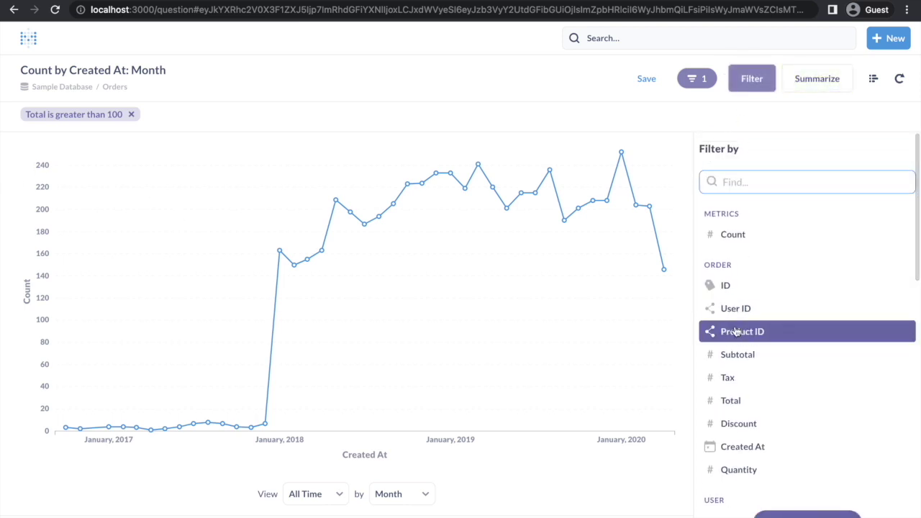
Step: Review the Summarize panel again and open the navigation sidebar
left_click(827, 77)
scroll(759, 306, "down", 3)
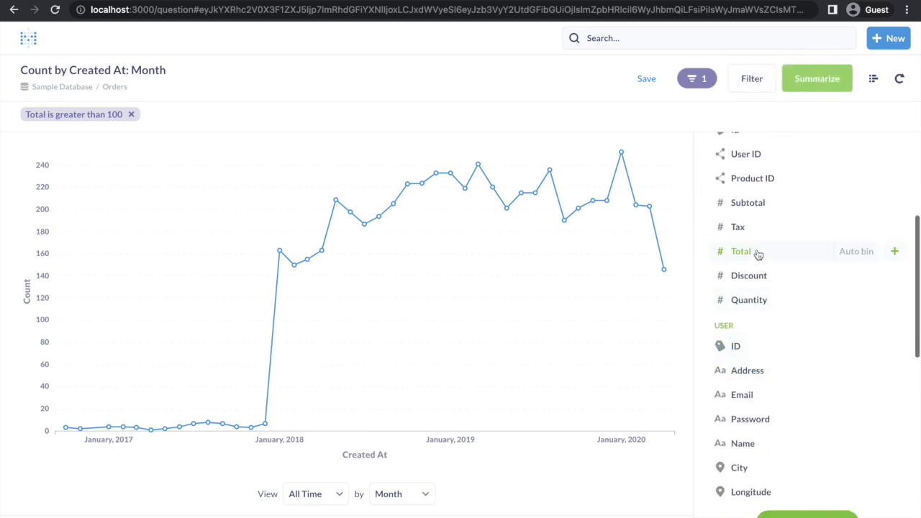
scroll(756, 256, "up", 3)
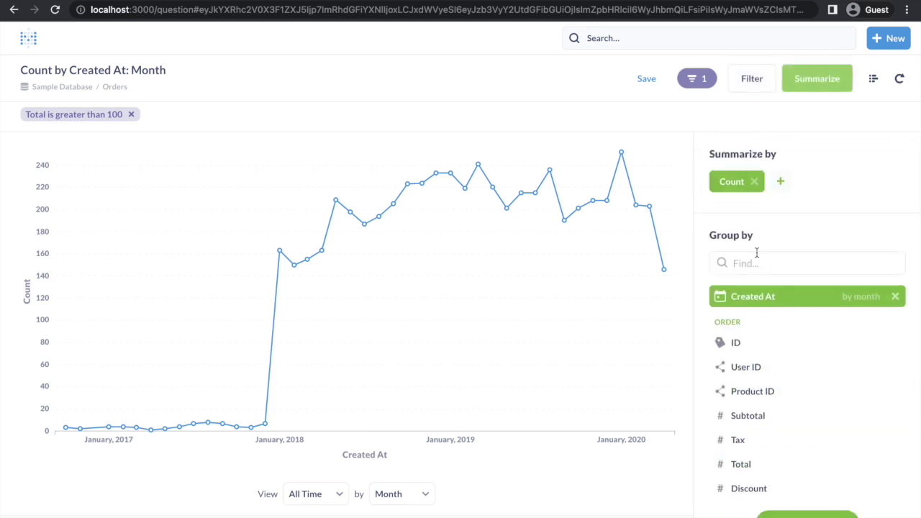
left_click(29, 41)
Step: Go from the home page and data browser to a new SQL query
left_click(43, 82)
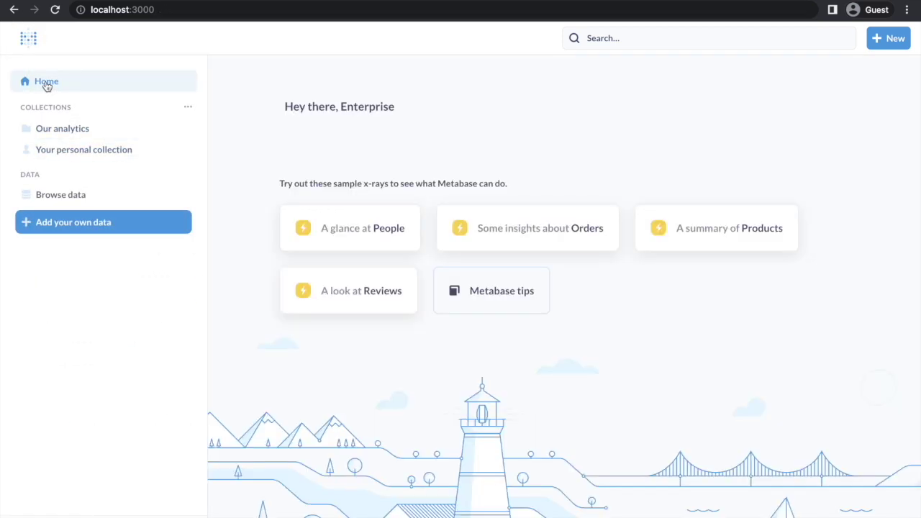
left_click(82, 197)
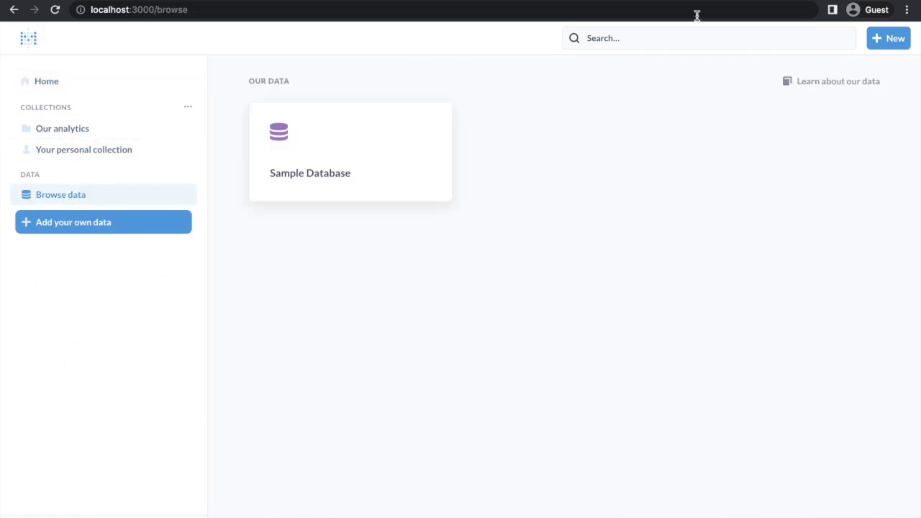
left_click(879, 38)
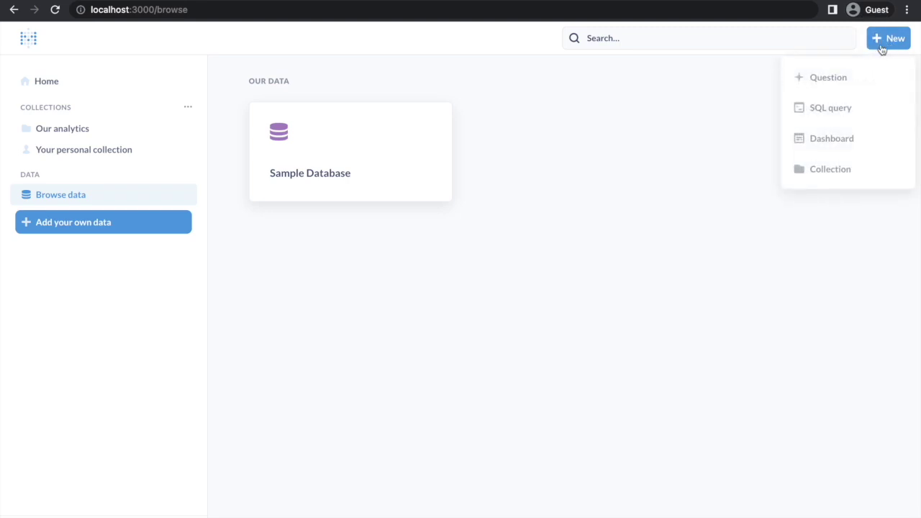
left_click(826, 117)
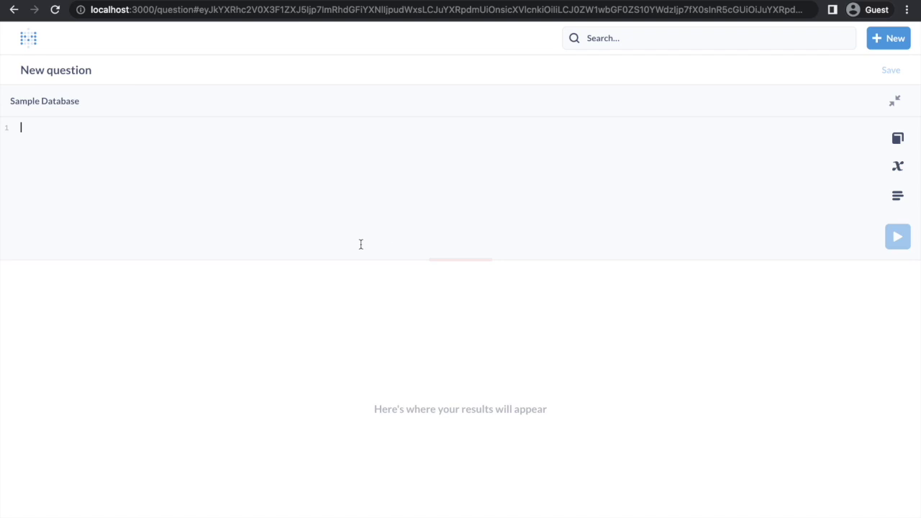
left_click(888, 41)
Step: Run select count(*) from orders where TOTAL > 100; to get 5,755
type("select count(")
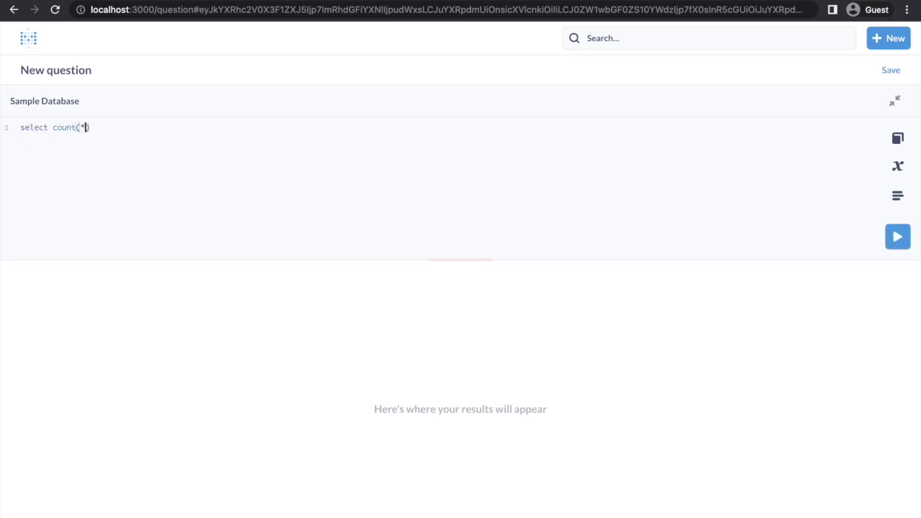
type("*) f")
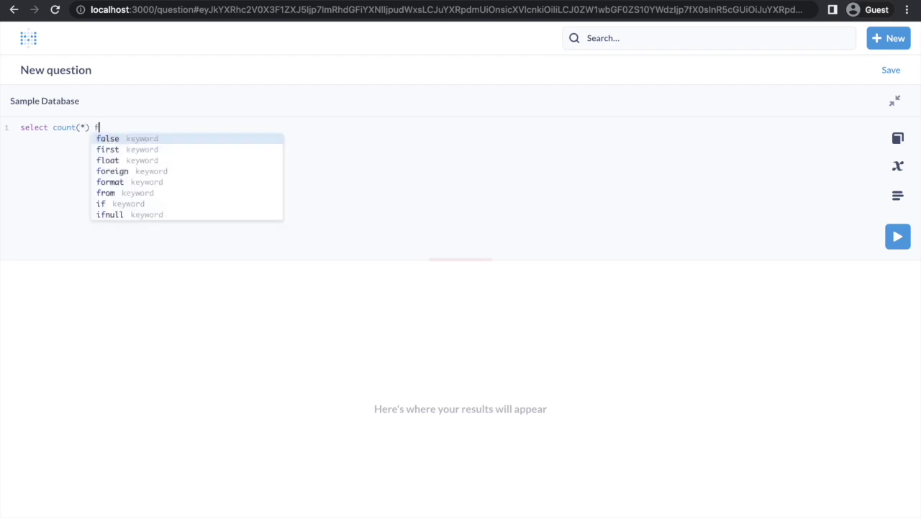
type("rom orders ")
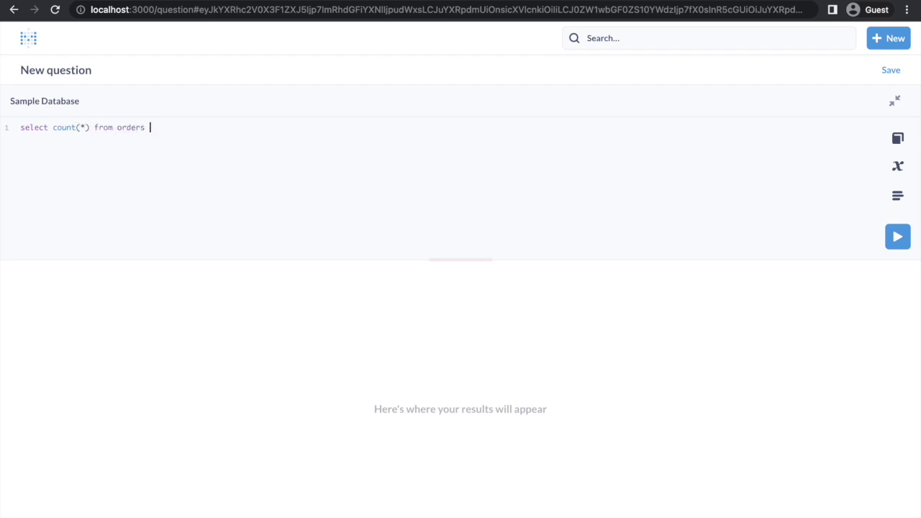
type("where tota")
key("Return")
left_click(897, 236)
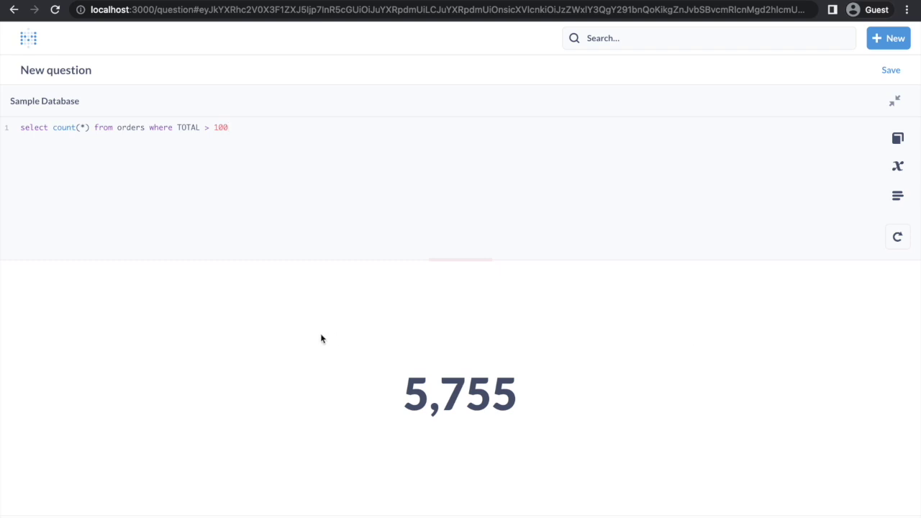
type(";")
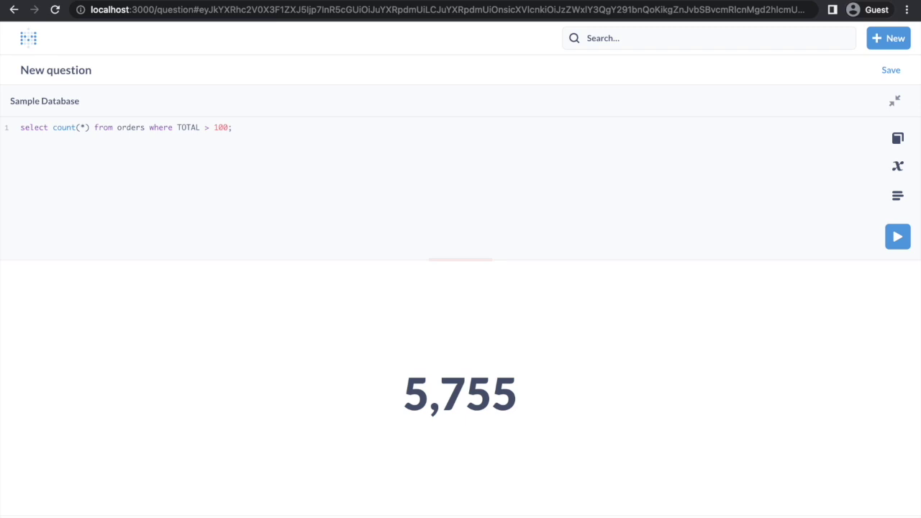
Step: Replace the 100 threshold with the variable {{total_var}}
double_click(221, 127)
type("{{tt")
key("BackSpace")
type("t")
key("BackSpace")
type("otal_var")
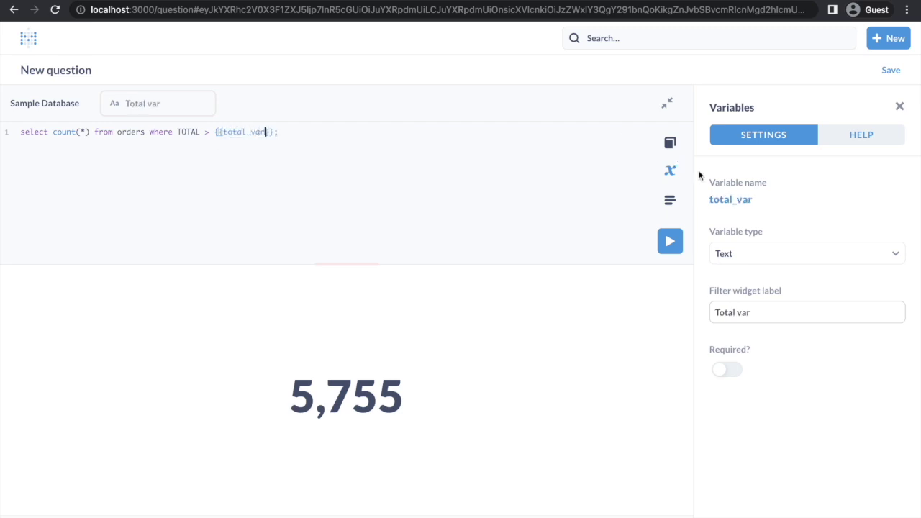
Step: Make total_var a required Number variable with default 50 and rerun the query
left_click(753, 257)
left_click(754, 310)
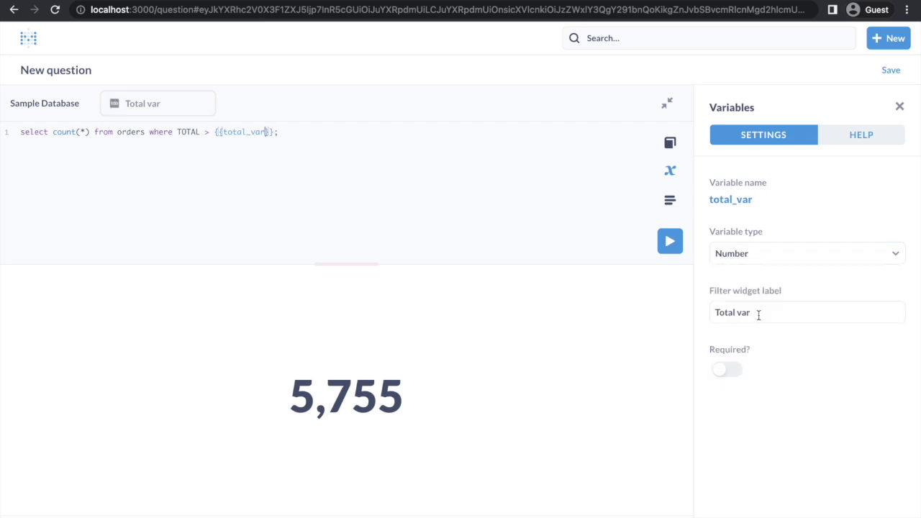
left_click(728, 371)
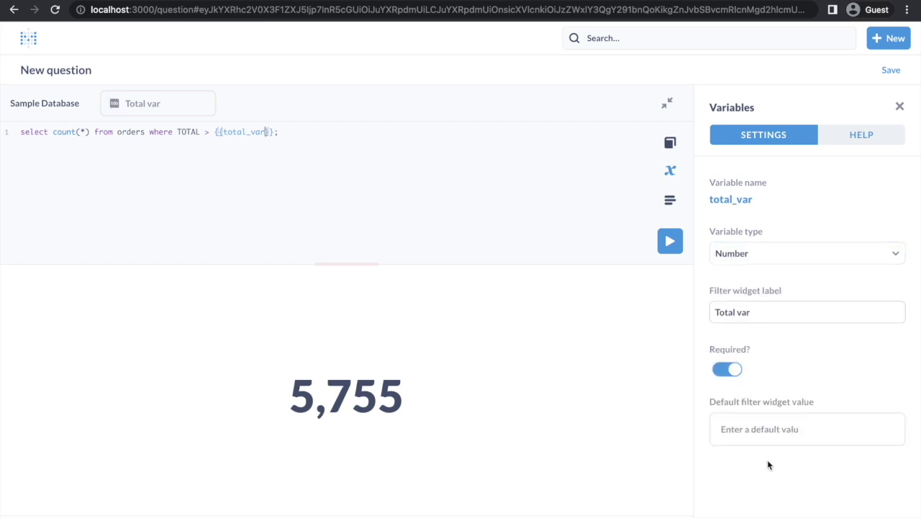
left_click(767, 439)
type("50")
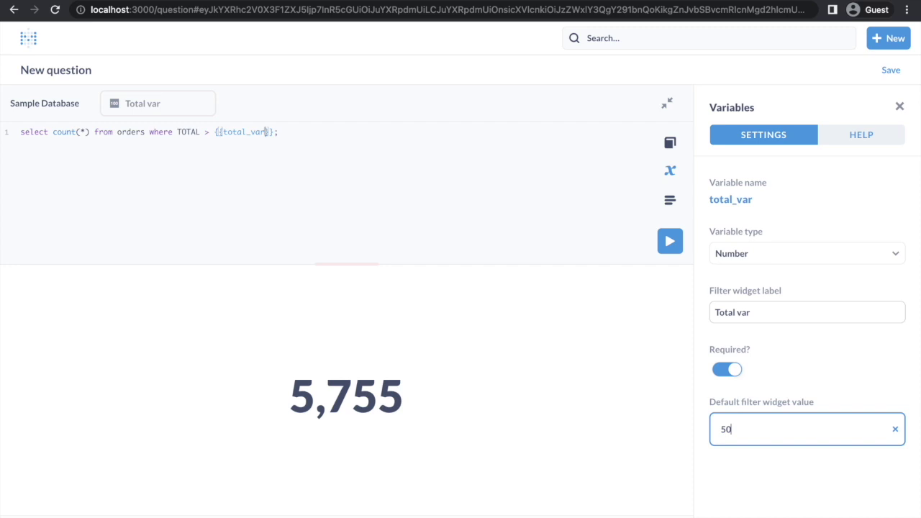
left_click(670, 242)
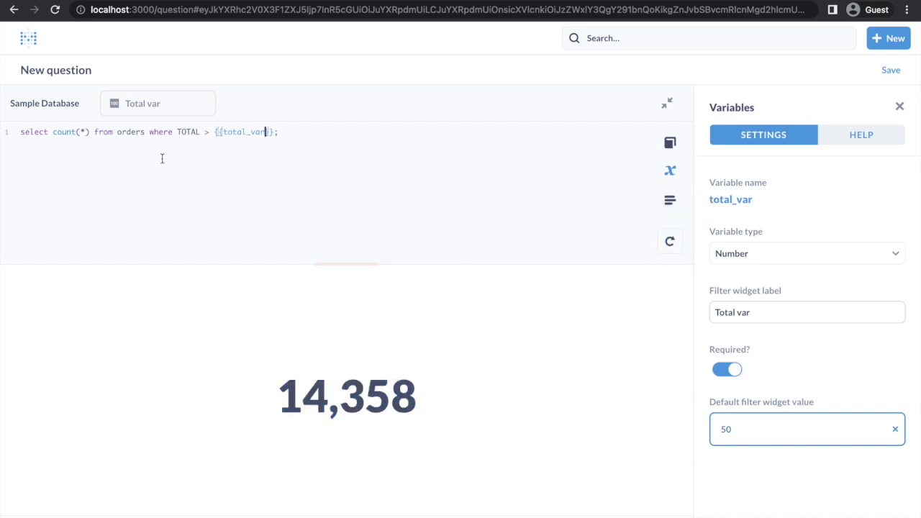
Step: Set Total var to 120 and rerun to get 3,326, then select the count clause
left_click(157, 103)
type("120")
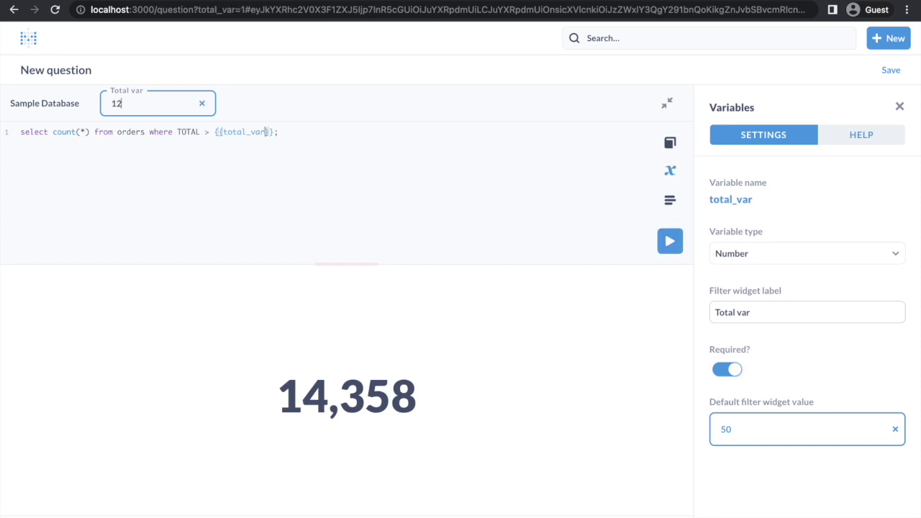
left_click(669, 242)
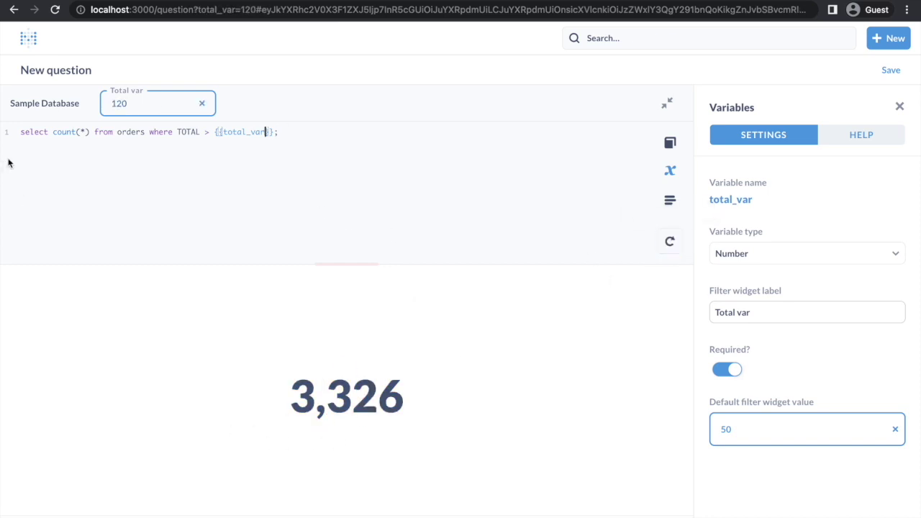
left_click(144, 133)
left_click_drag(144, 132, 20, 134)
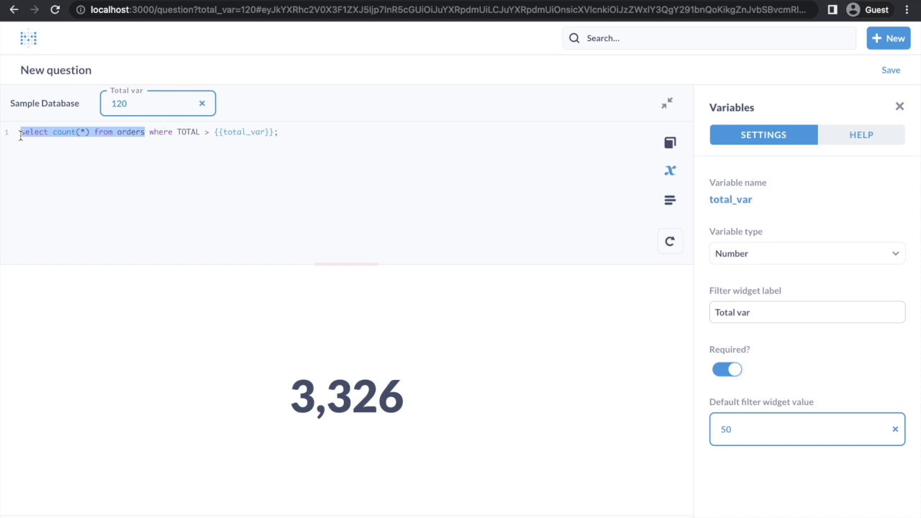
Step: Save the selected count clause as a snippet named 'count from orders'
right_click(22, 132)
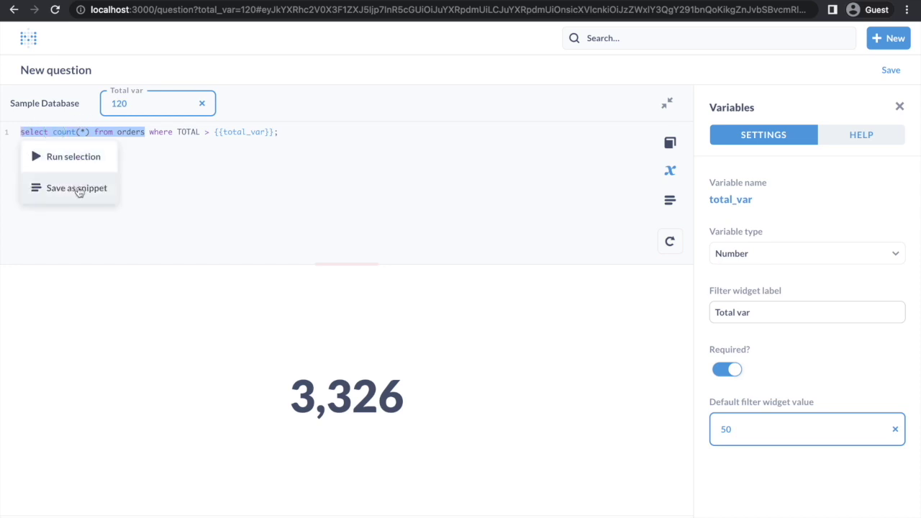
left_click(78, 189)
left_click(344, 313)
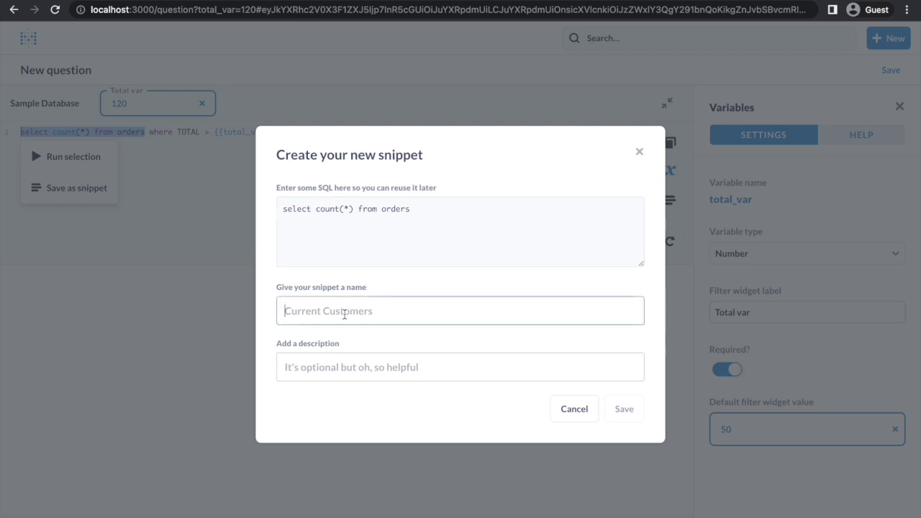
type("count fro")
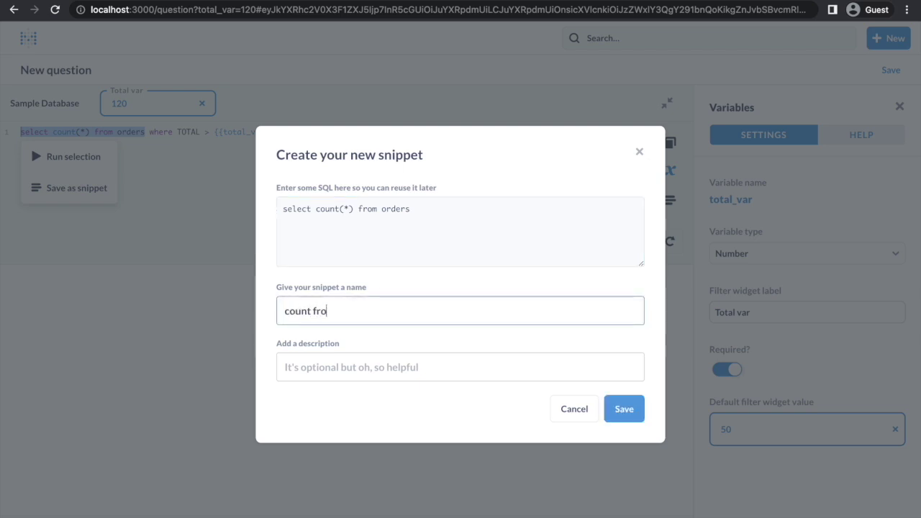
type("m orders")
left_click(624, 410)
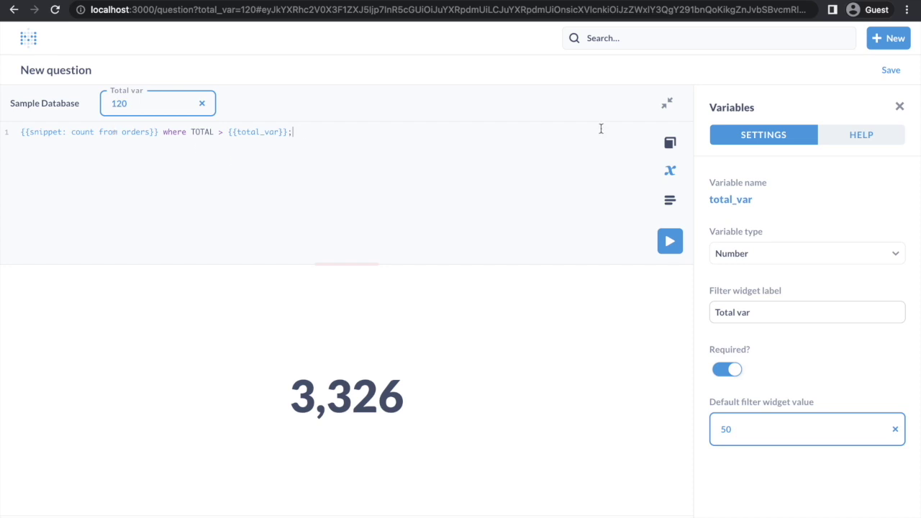
Step: Save the question as 'Total Count' and agree to add it to a dashboard
left_click(889, 68)
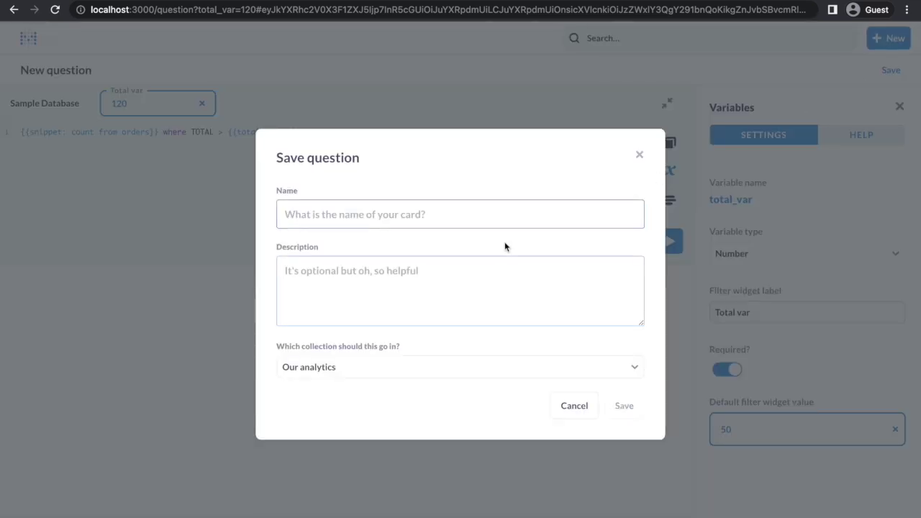
type("Total Count")
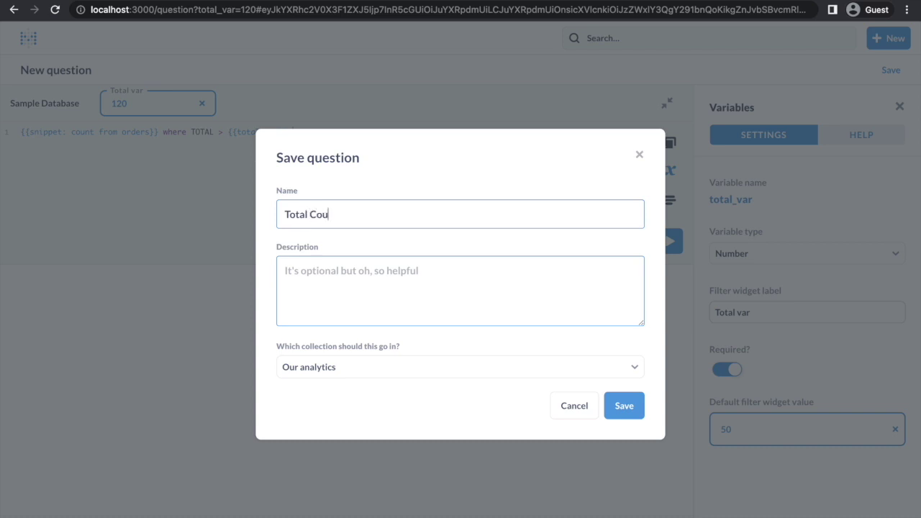
left_click(617, 405)
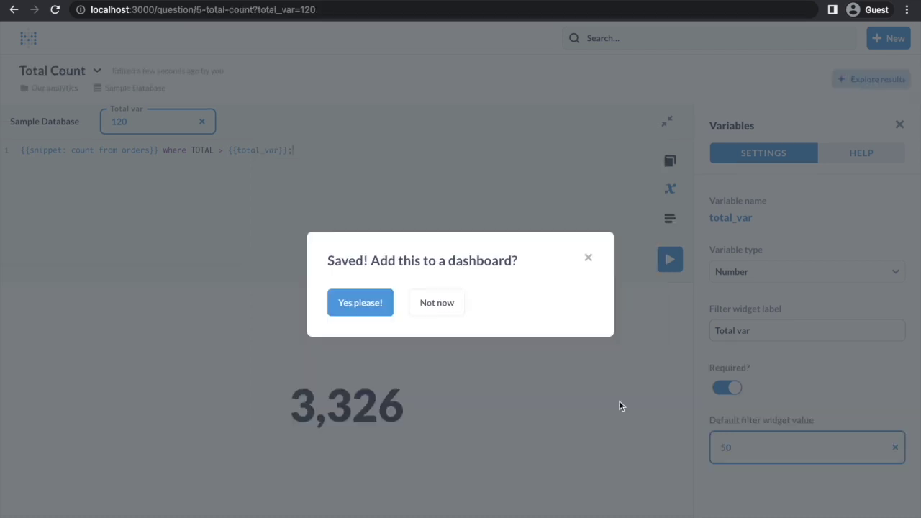
left_click(365, 305)
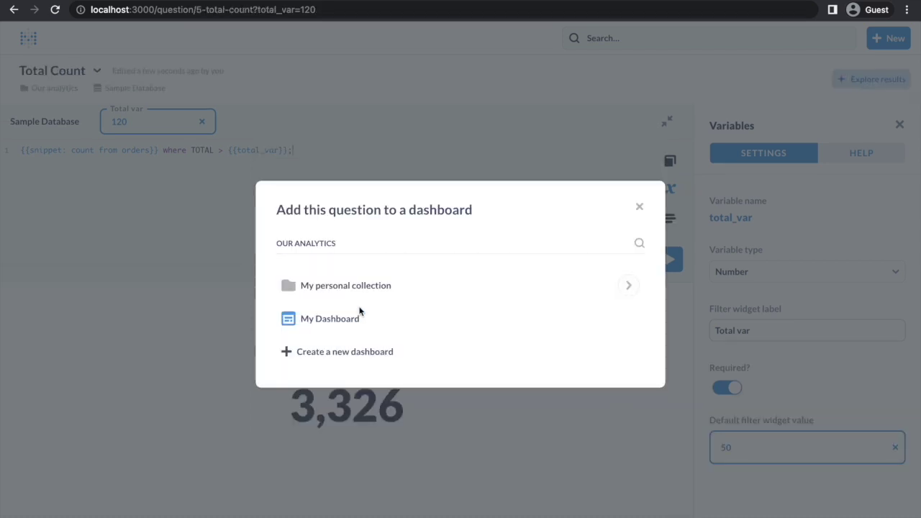
Step: Add Total Count to My Dashboard and resize its card to match the state map
left_click(358, 318)
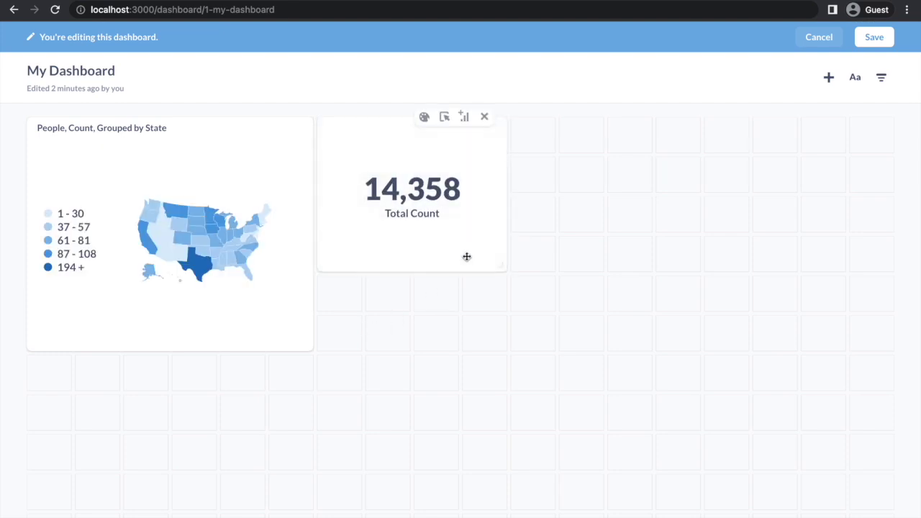
left_click_drag(504, 265, 525, 347)
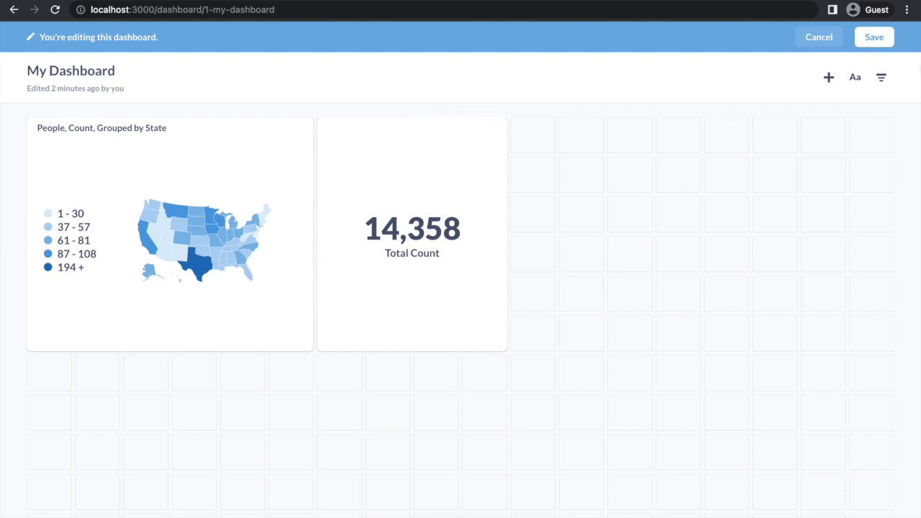
Step: Add a new dashboard filter and label it Total
left_click(880, 78)
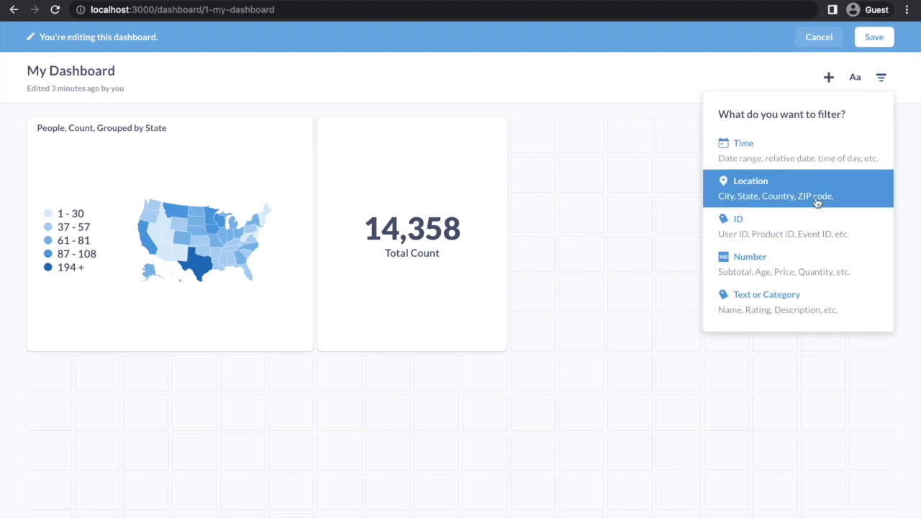
left_click(746, 232)
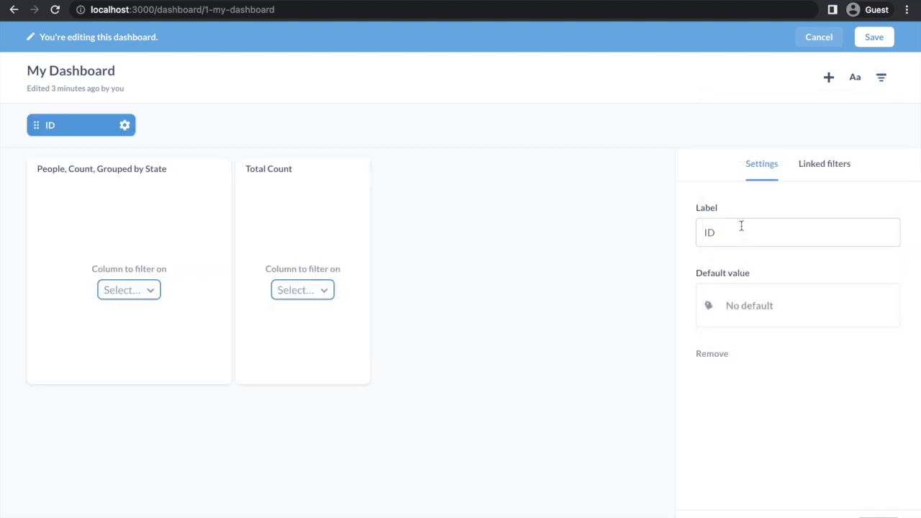
double_click(721, 236)
type("Total")
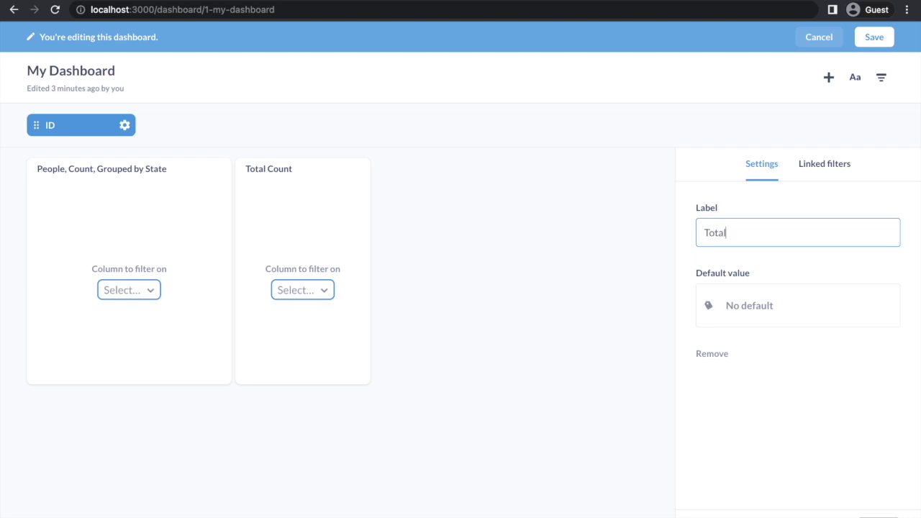
left_click(726, 303)
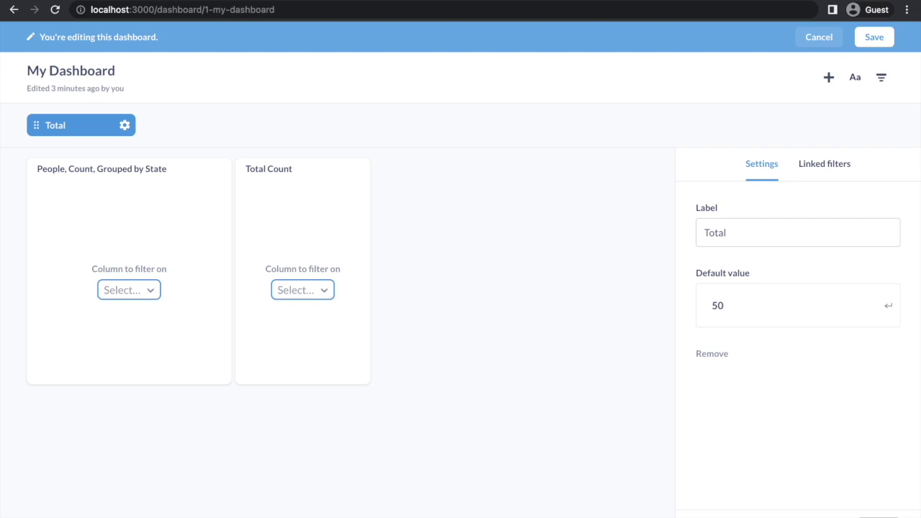
Step: Link the Total filter to Total Count's Total var with default 50 and save the dashboard
left_click(319, 291)
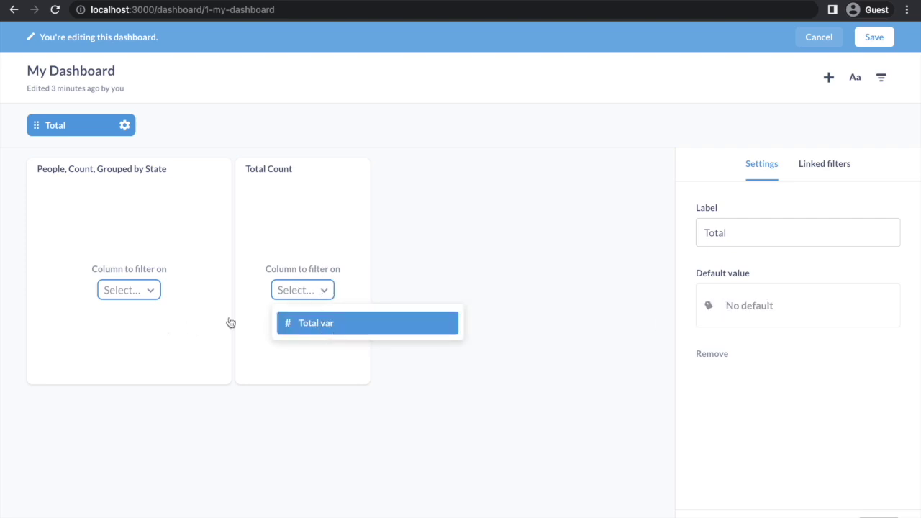
left_click(137, 290)
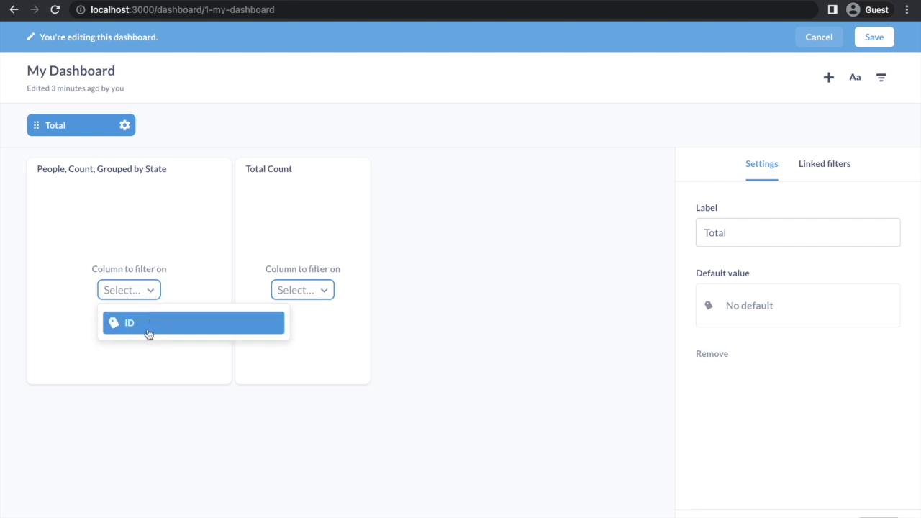
left_click(283, 289)
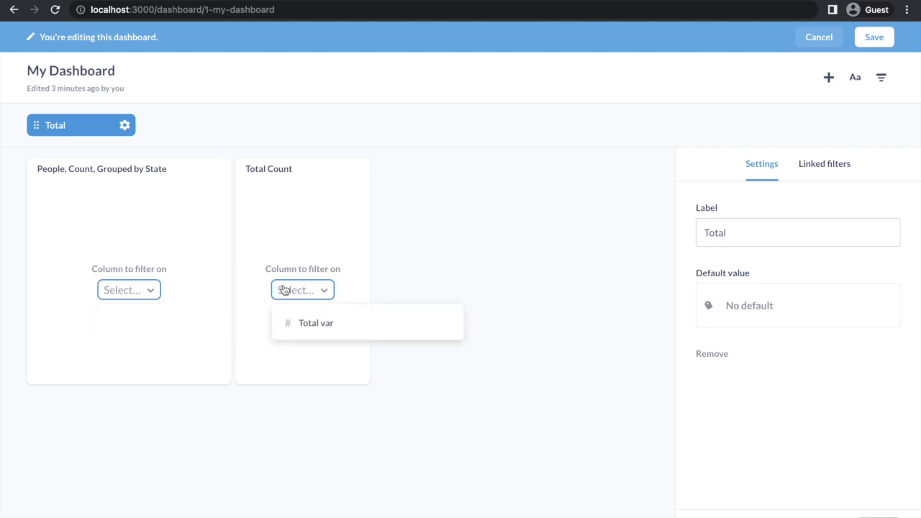
left_click(313, 328)
left_click(747, 311)
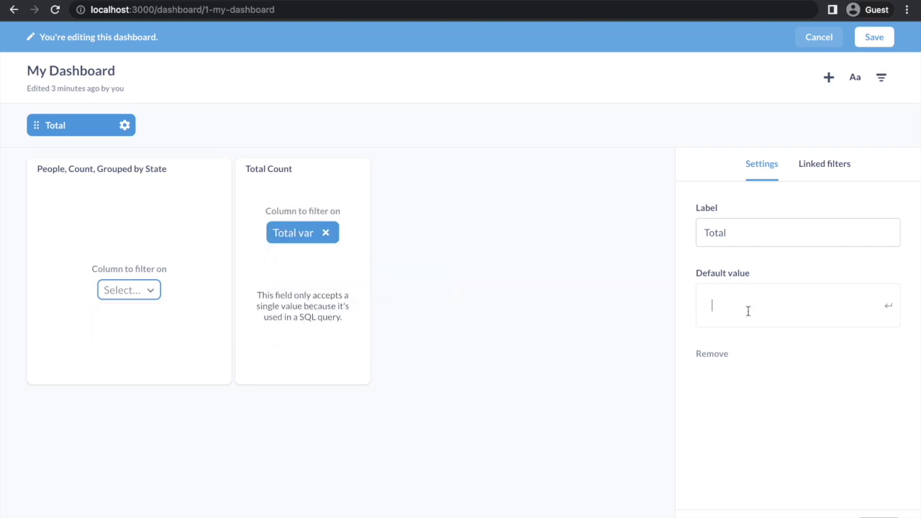
type("50")
left_click(877, 514)
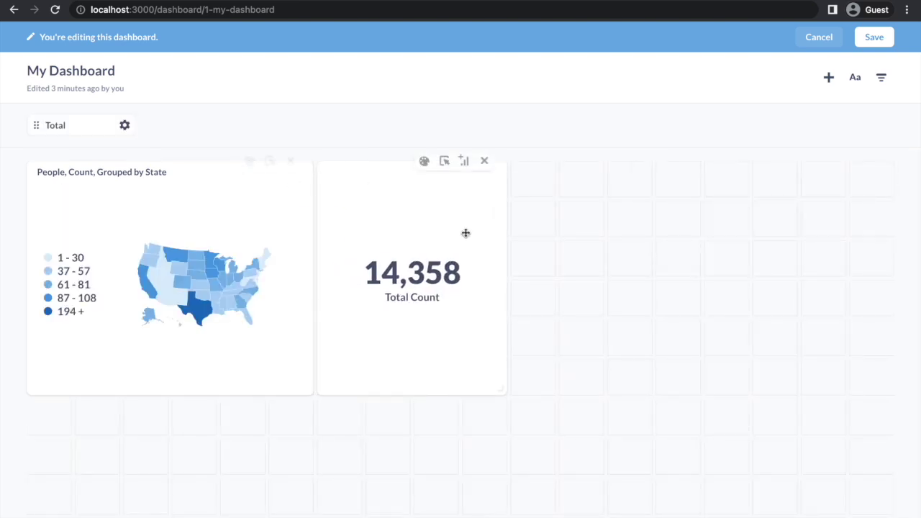
left_click(874, 38)
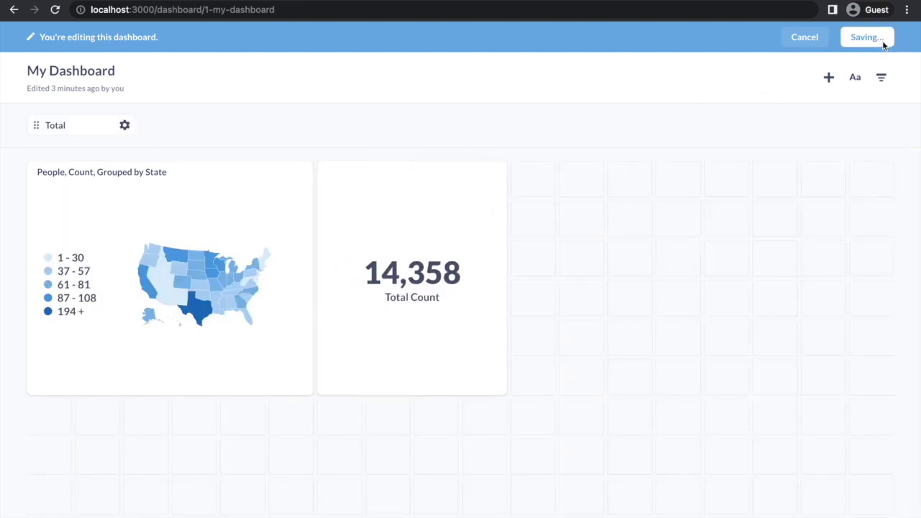
Step: Test the Total filter with 120, then 150, watching Total Count update
left_click(121, 126)
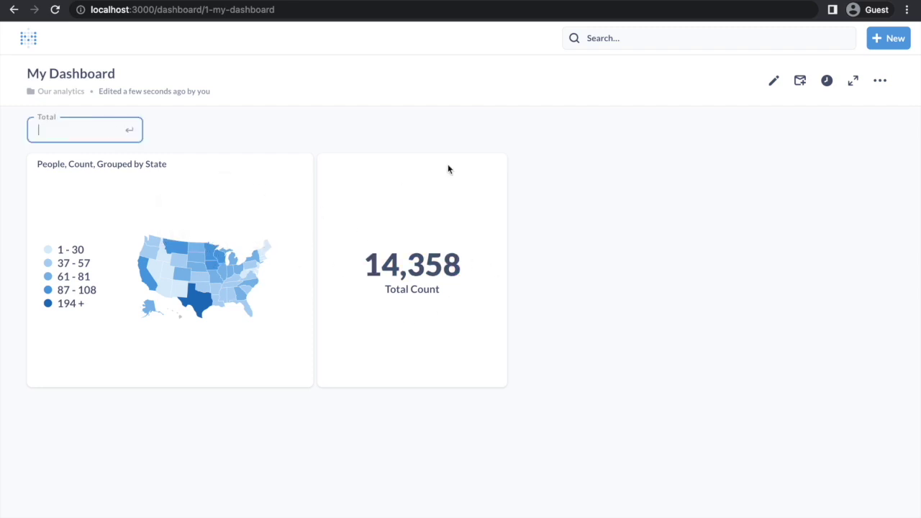
type("120")
key("Return")
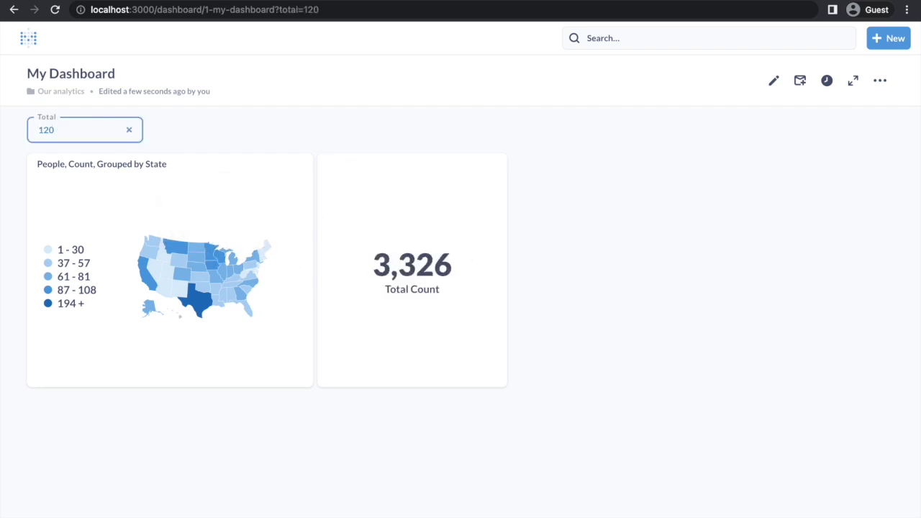
double_click(46, 128)
type("150")
key("Return")
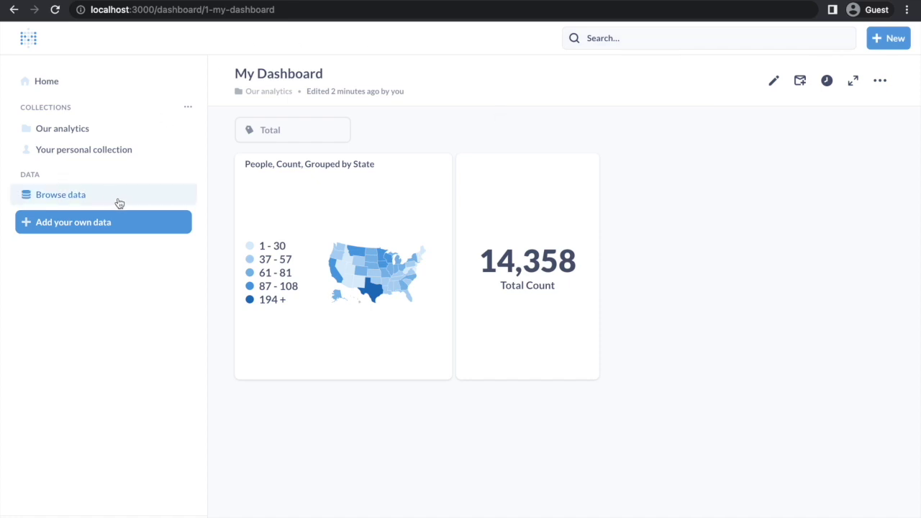
Step: Summarize the Sample Database Orders table as a count grouped by Created At month
left_click(53, 192)
left_click(339, 157)
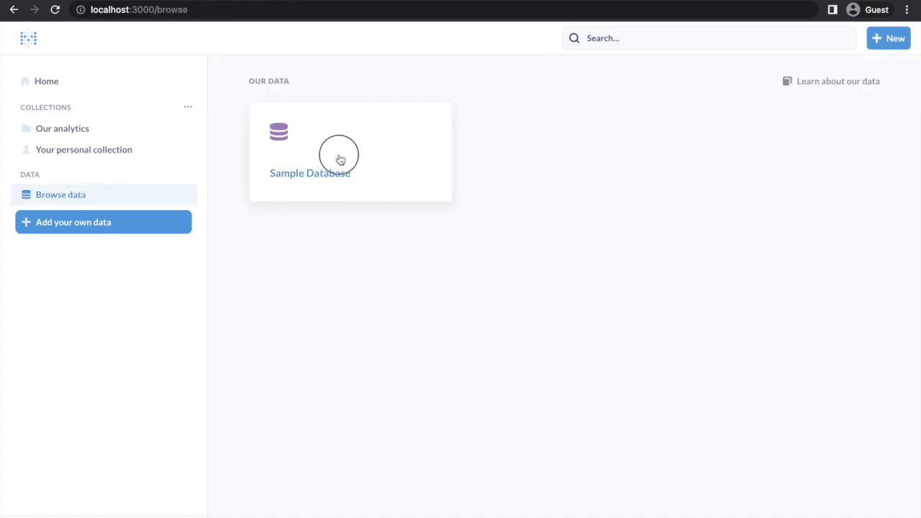
left_click(354, 134)
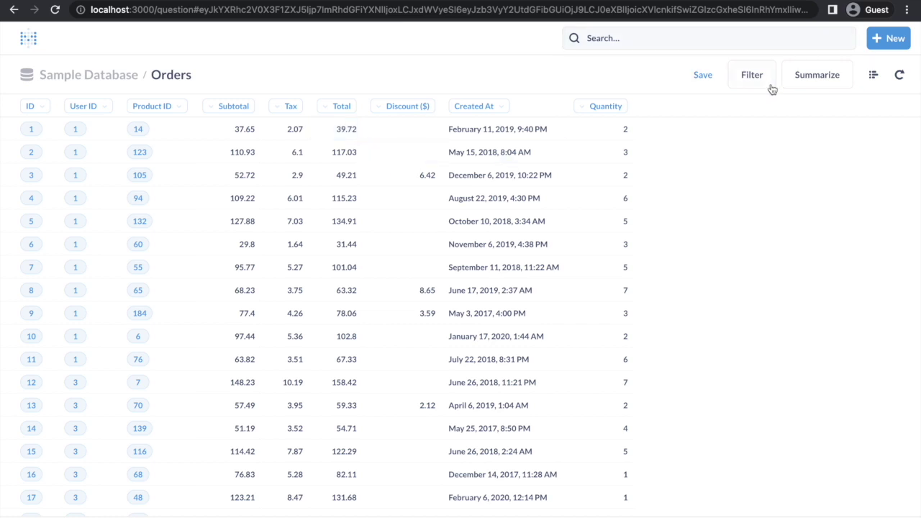
left_click(771, 78)
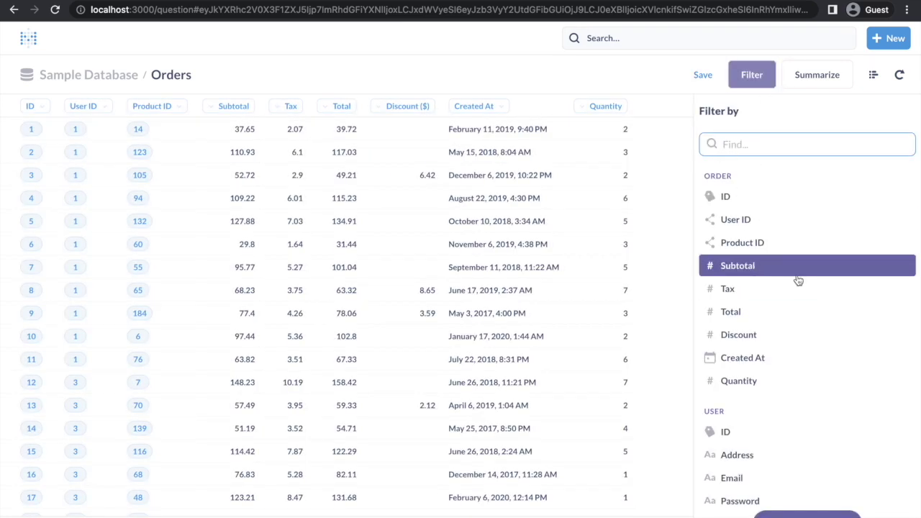
scroll(799, 405, "down", 2)
scroll(777, 168, "up", 2)
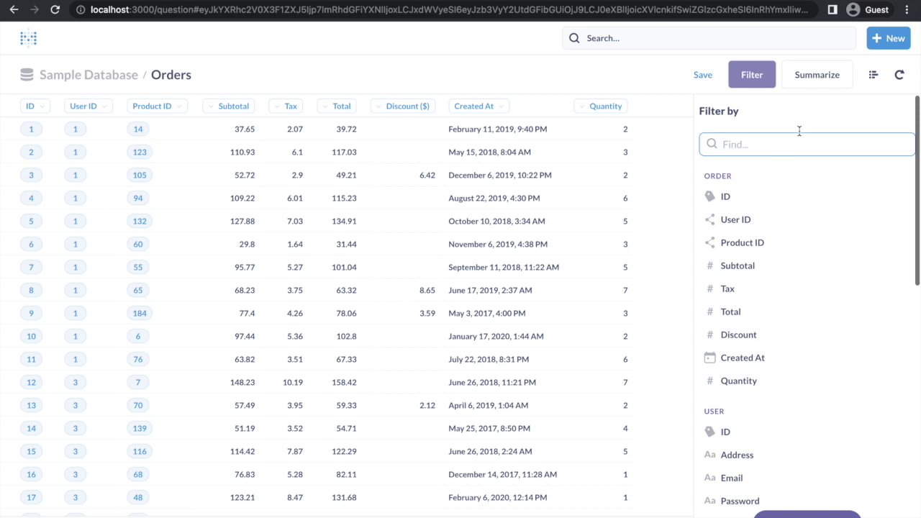
left_click(813, 80)
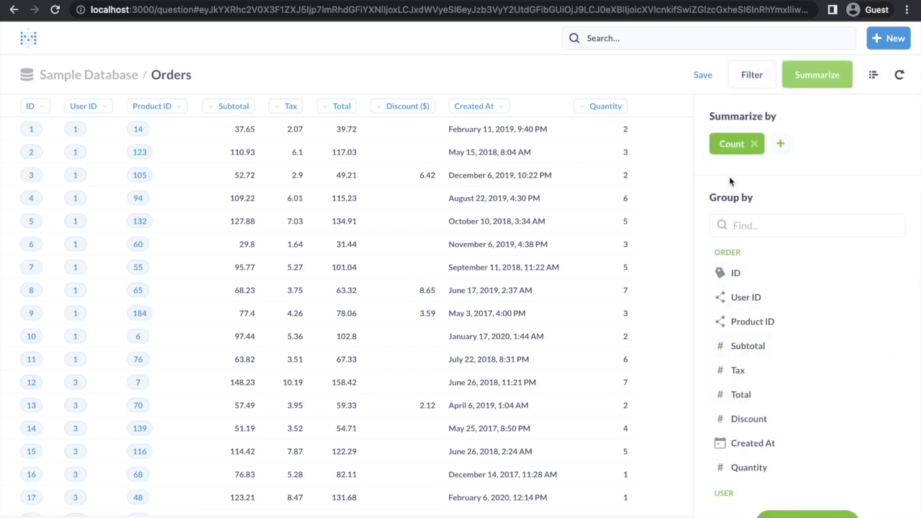
scroll(748, 363, "down", 2)
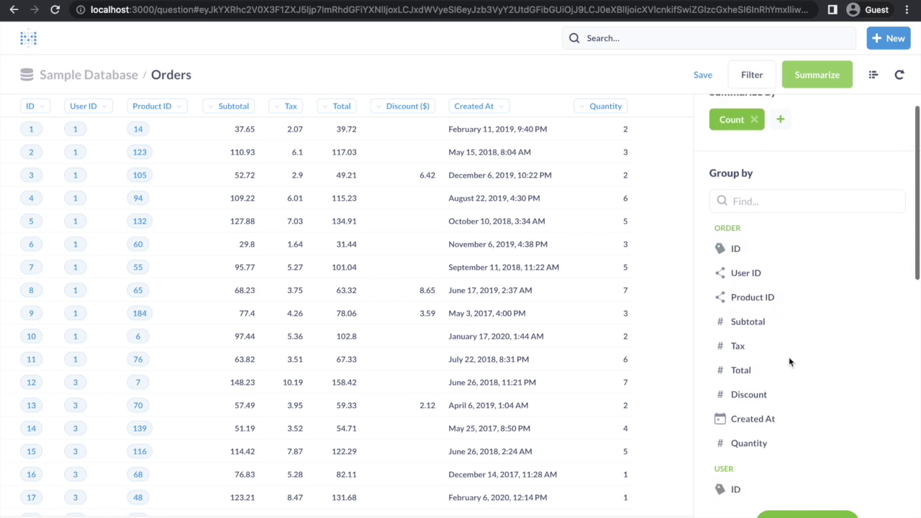
left_click(785, 388)
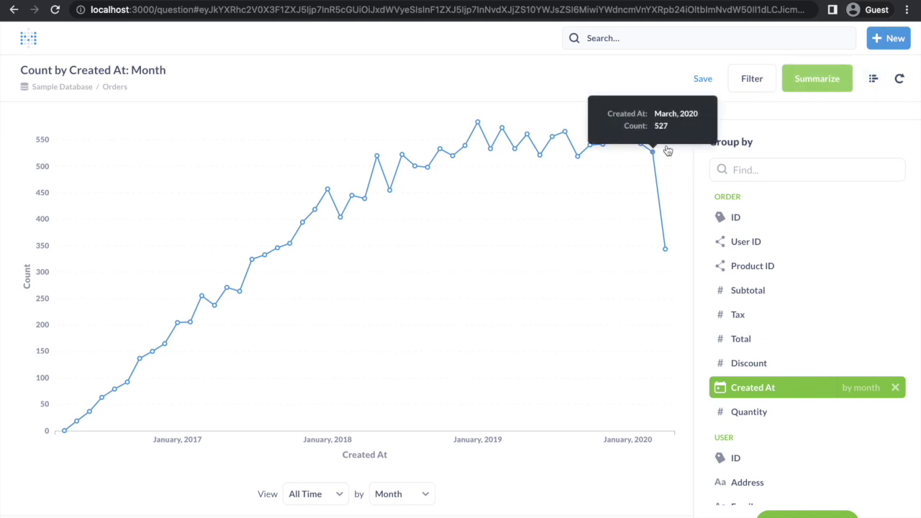
Step: Save the chart under its default name and choose to add it to a dashboard
left_click(703, 79)
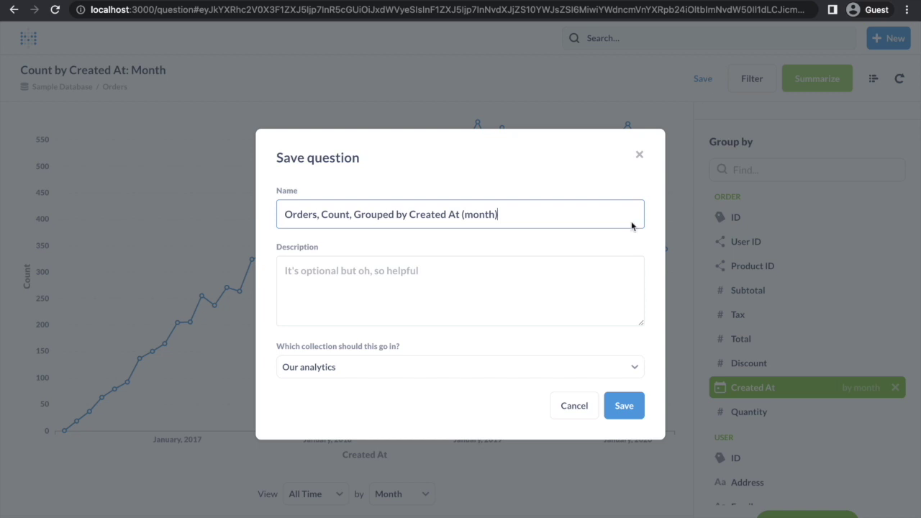
left_click(621, 407)
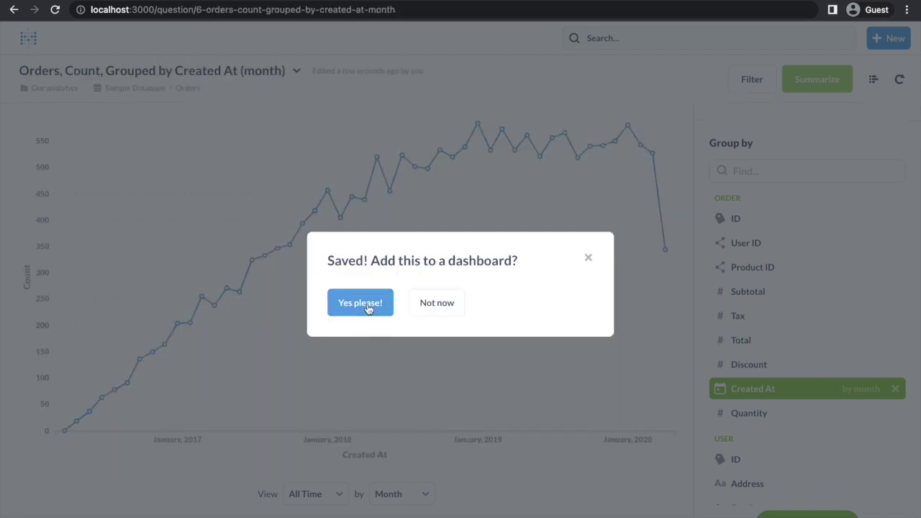
left_click(363, 304)
Step: Place the monthly orders chart on My Dashboard and enlarge its card wider and taller
left_click(365, 319)
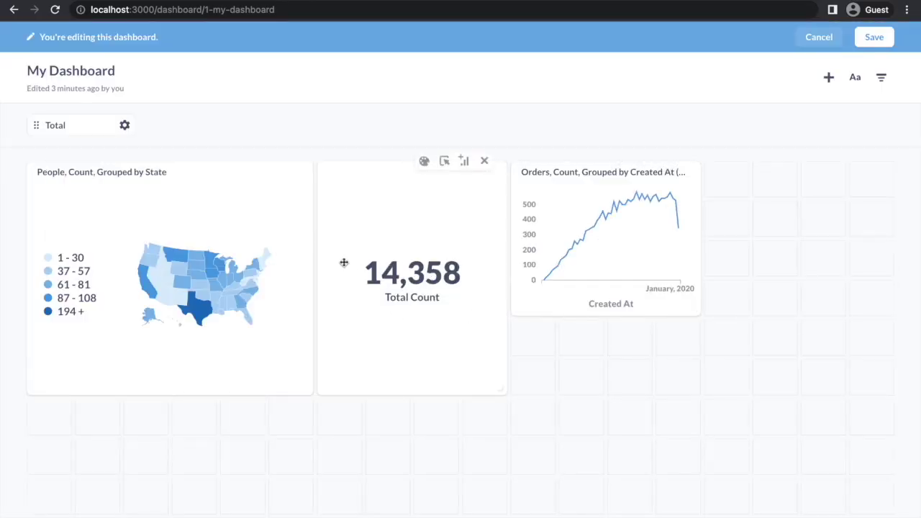
left_click_drag(696, 313, 863, 413)
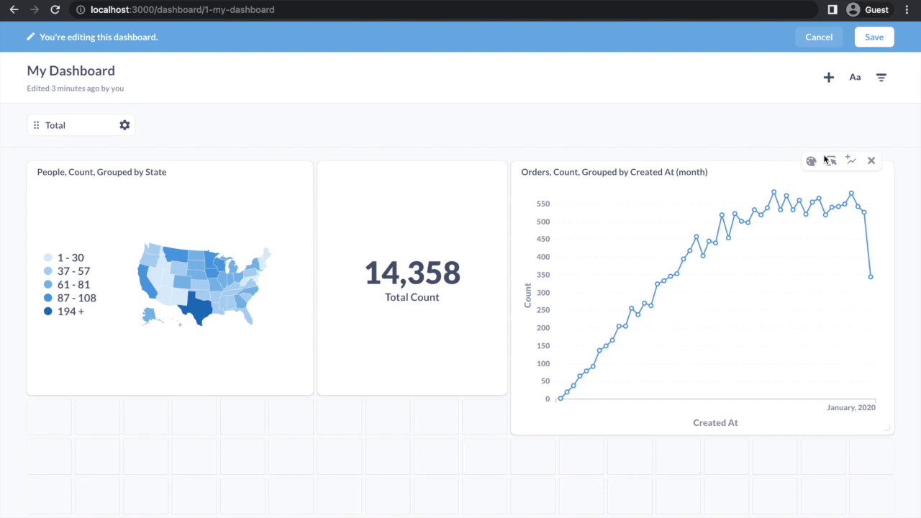
mouse_move(813, 165)
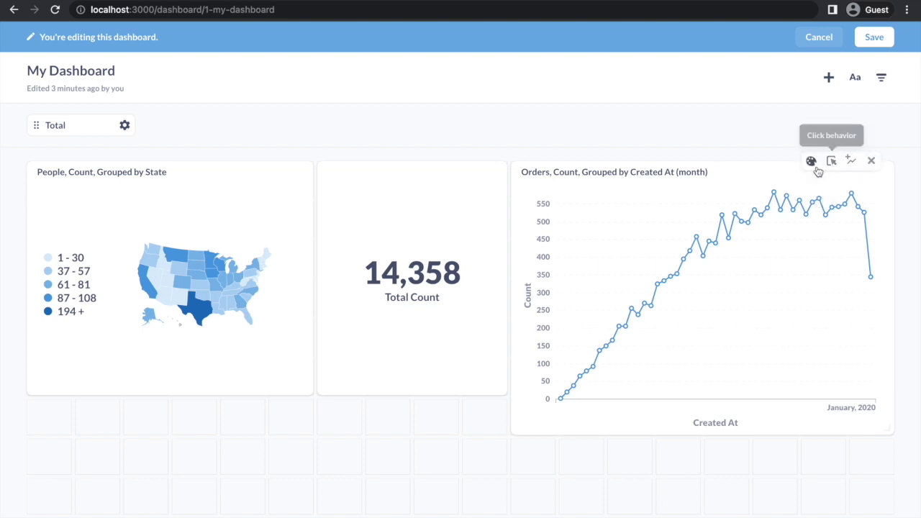
Step: Turn on a goal line at 500 for the monthly orders chart and save the dashboard
left_click(811, 162)
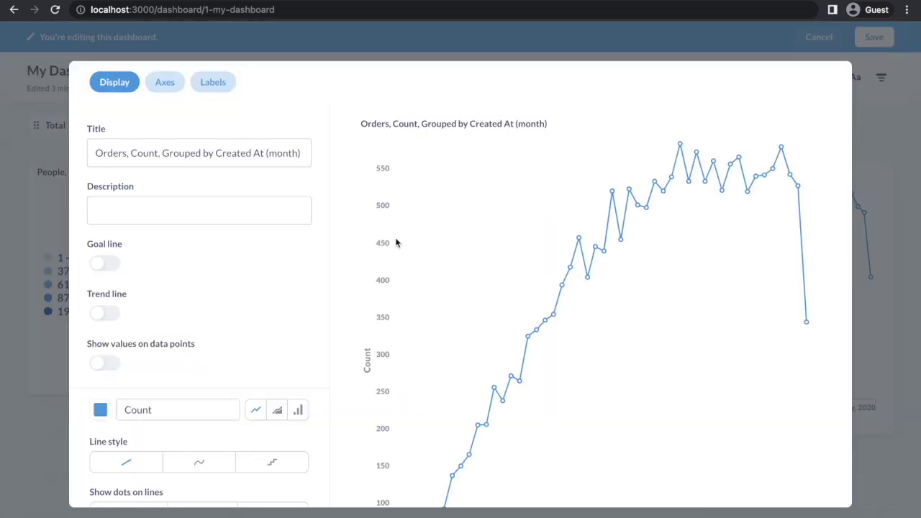
left_click(105, 264)
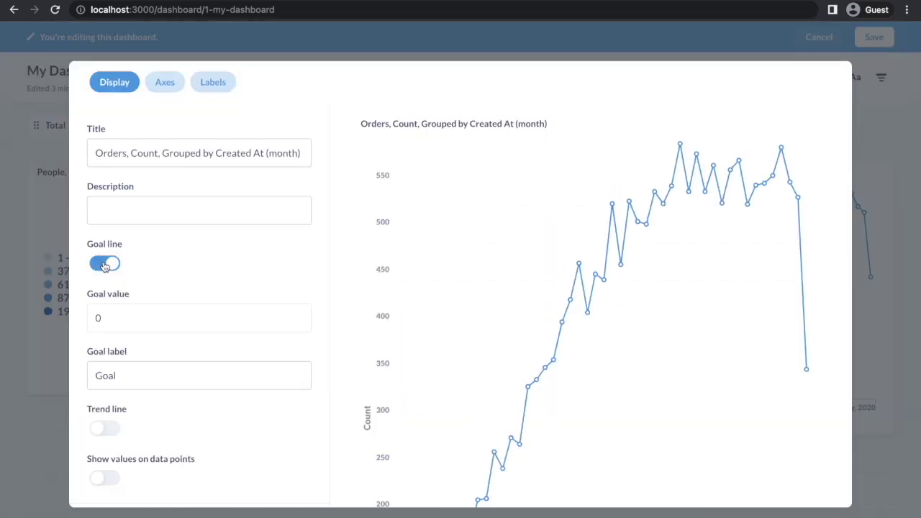
left_click(117, 317)
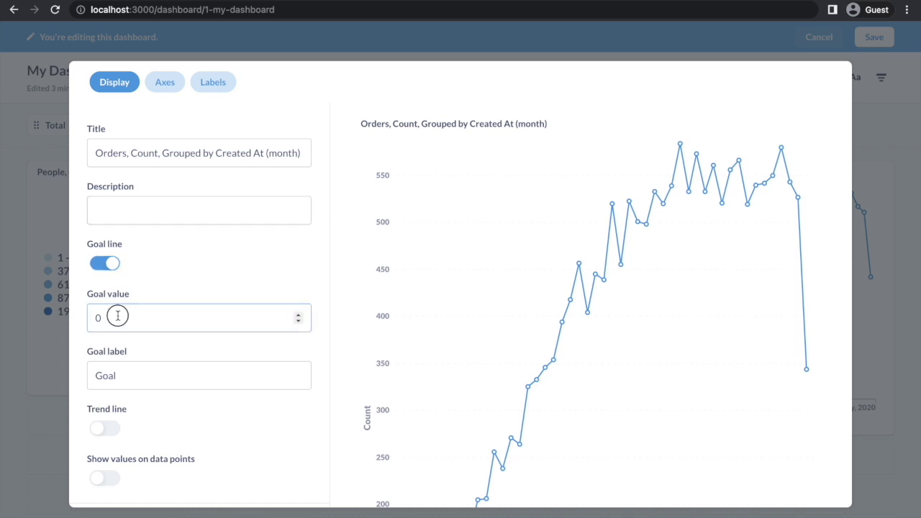
type("500")
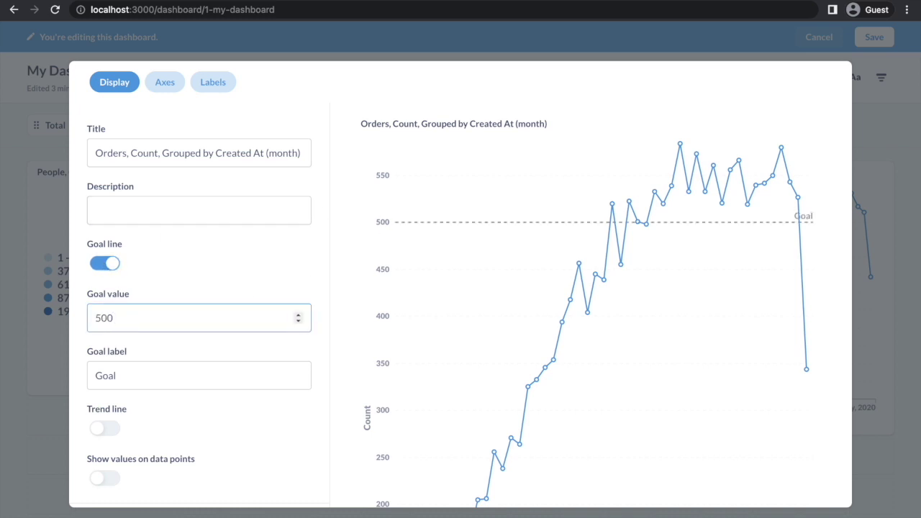
scroll(149, 410, "down", 5)
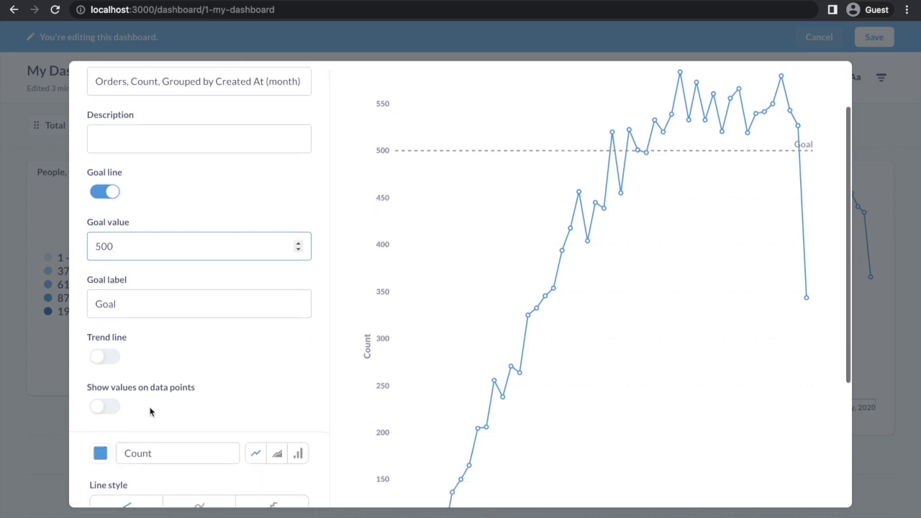
scroll(219, 414, "up", 1)
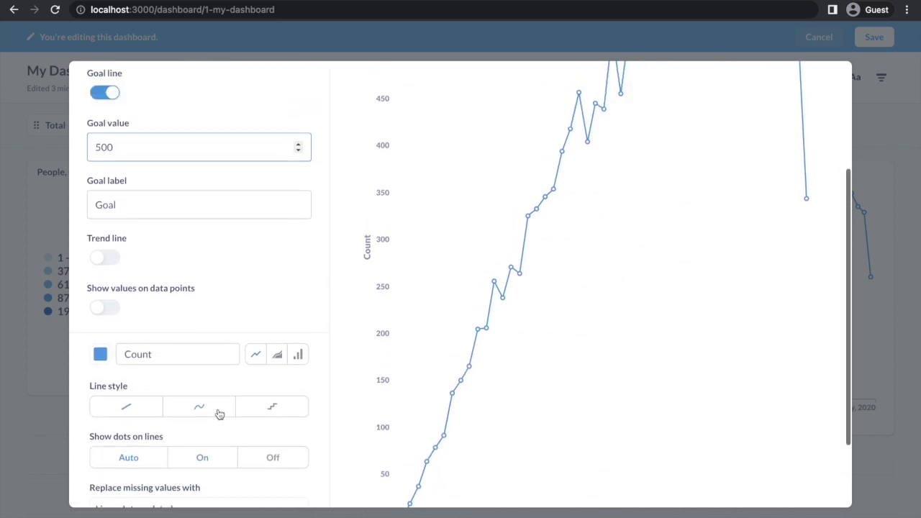
scroll(220, 415, "down", 3)
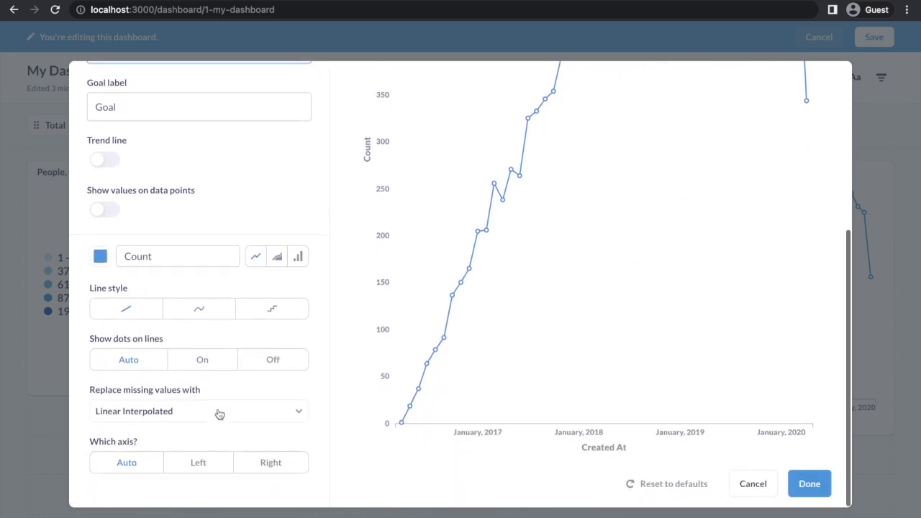
left_click(804, 492)
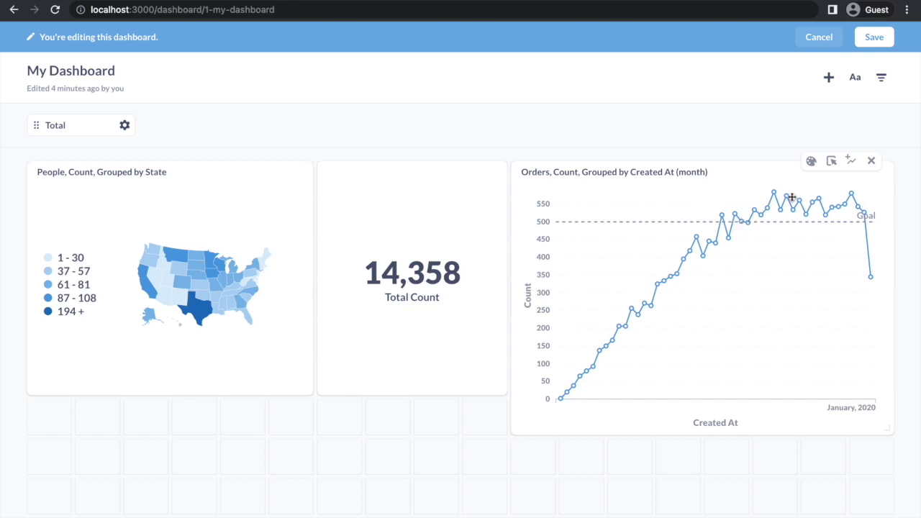
left_click(844, 213)
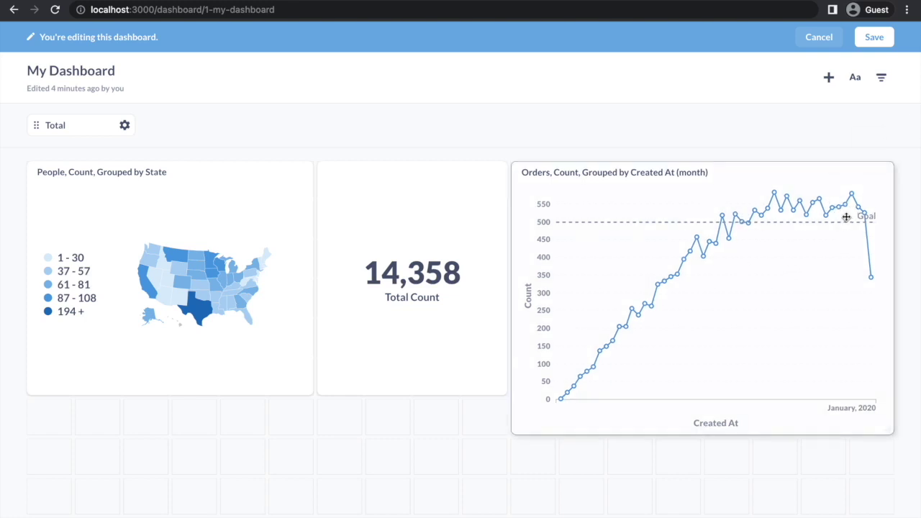
left_click(889, 34)
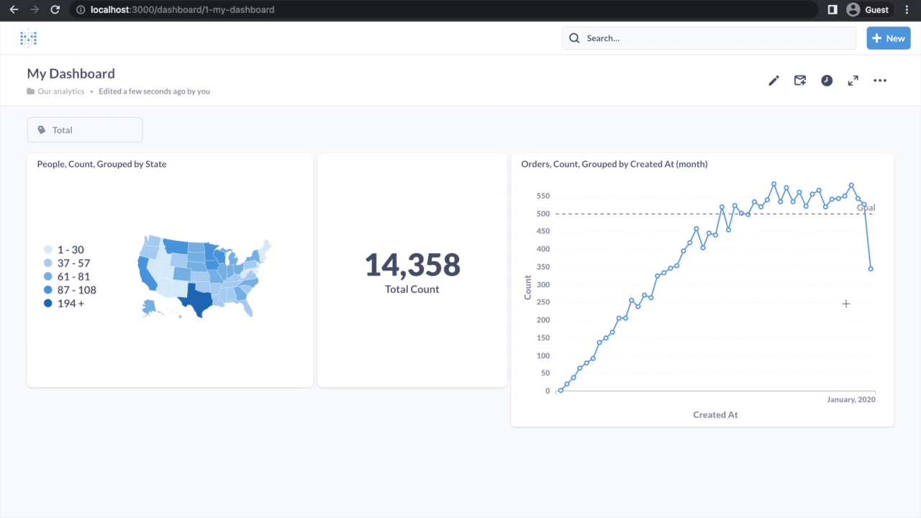
Step: Open the Metabase navigation sidebar from the finished My Dashboard
left_click(28, 38)
Step: Browse Sample Database and X-ray the Orders table, showing 18,760 total transactions
left_click(85, 195)
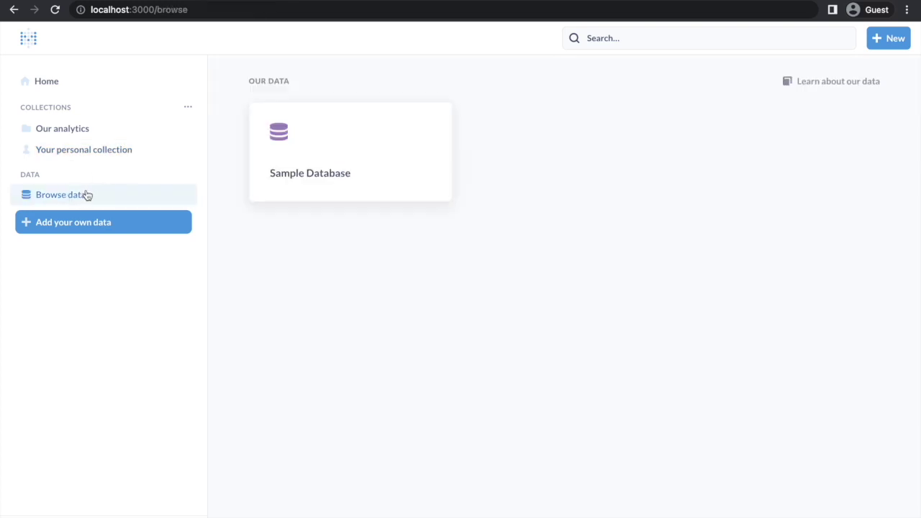
left_click(309, 175)
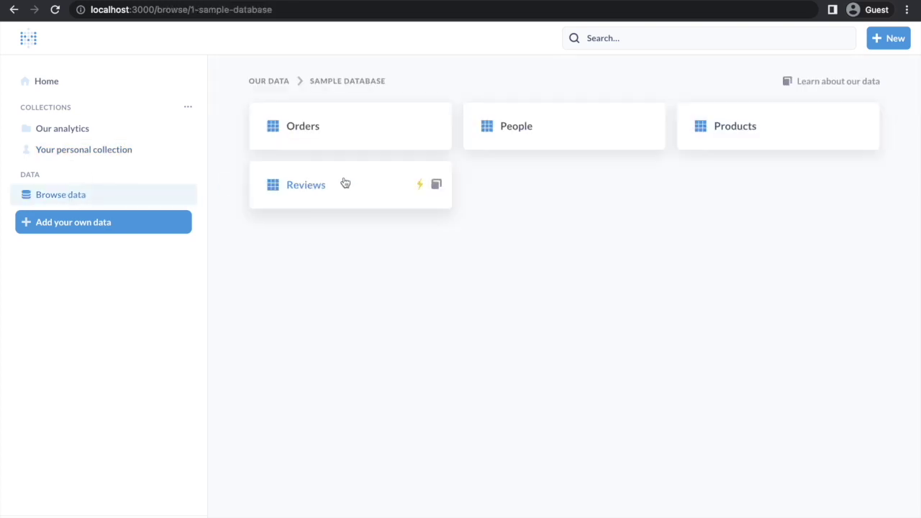
left_click(421, 130)
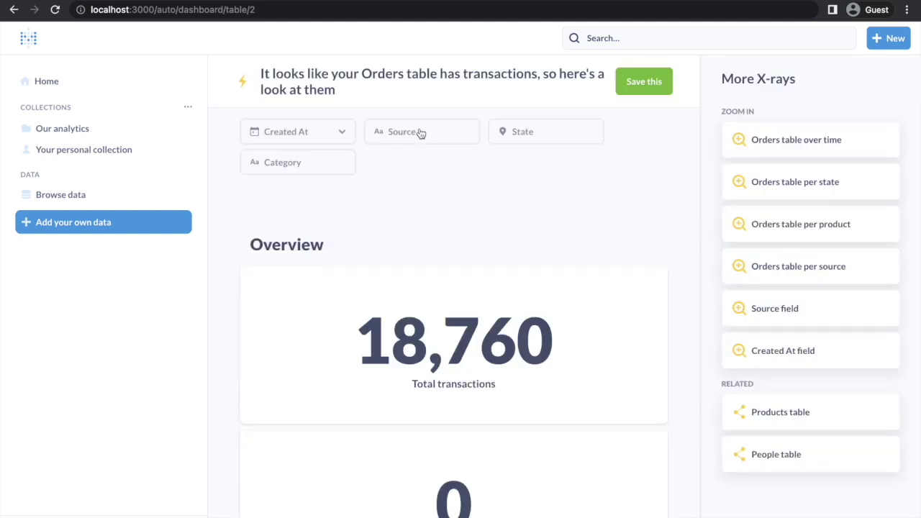